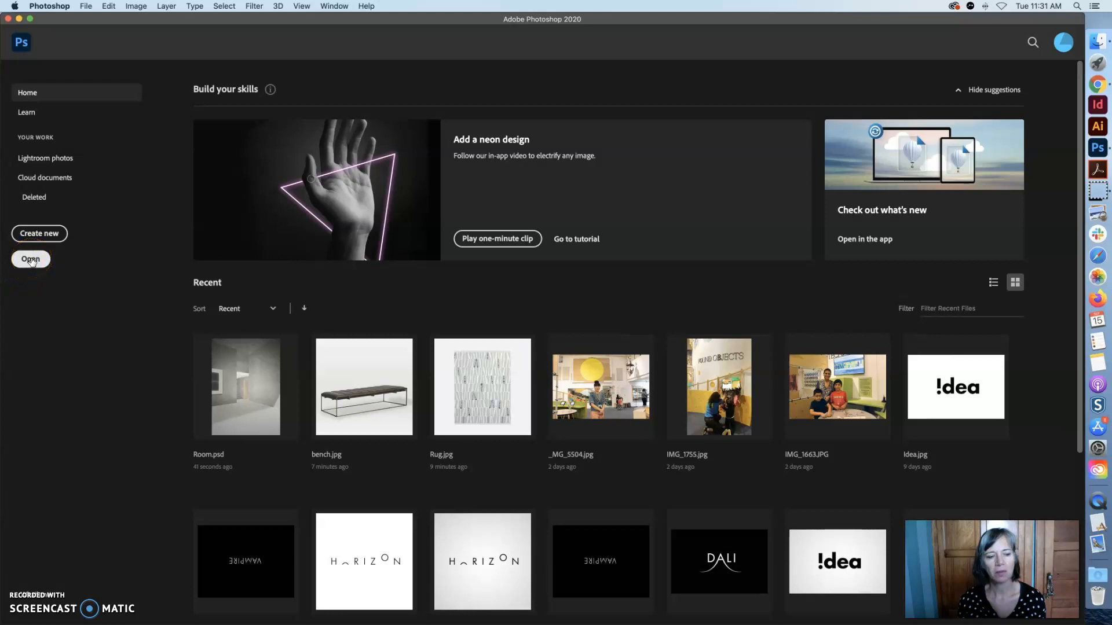
Step: Open Room.psd from the Assignment 3 folder
click(32, 261)
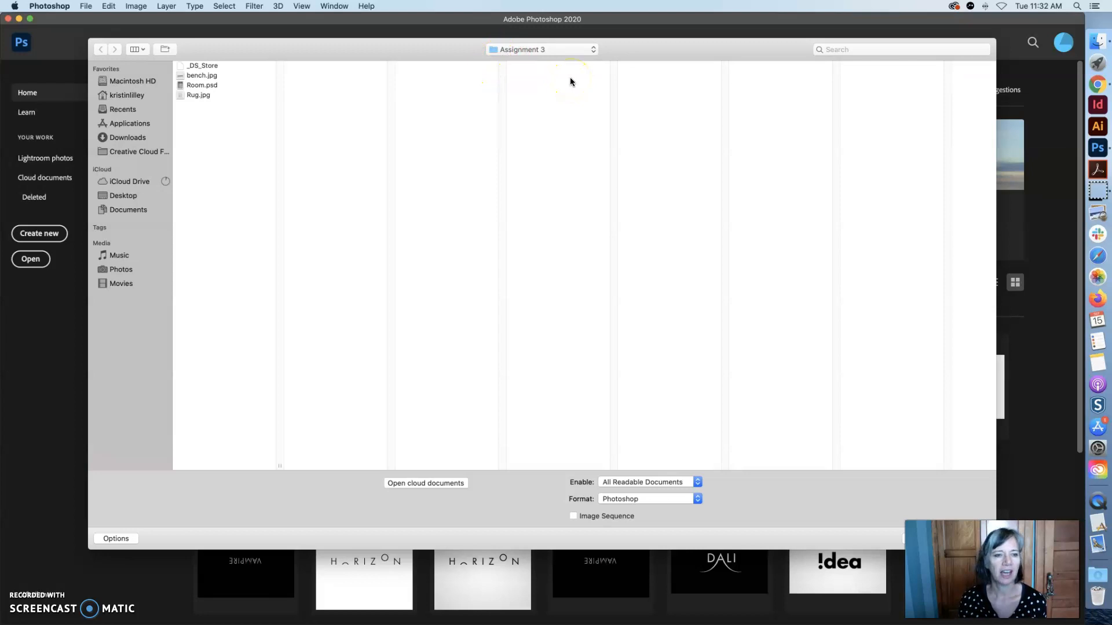
click(196, 86)
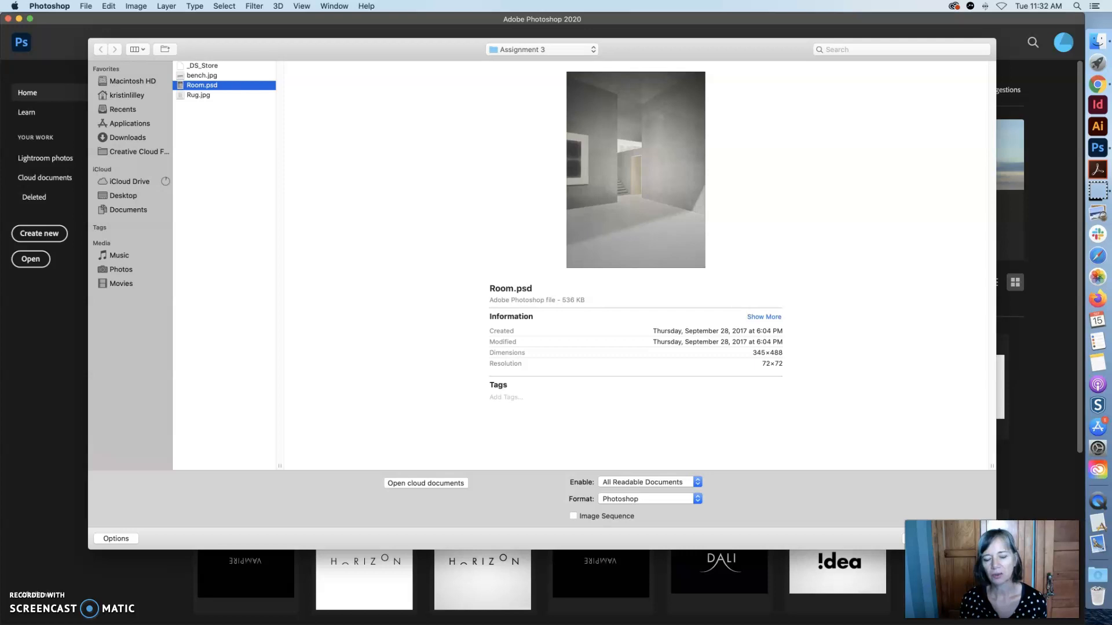
click(969, 538)
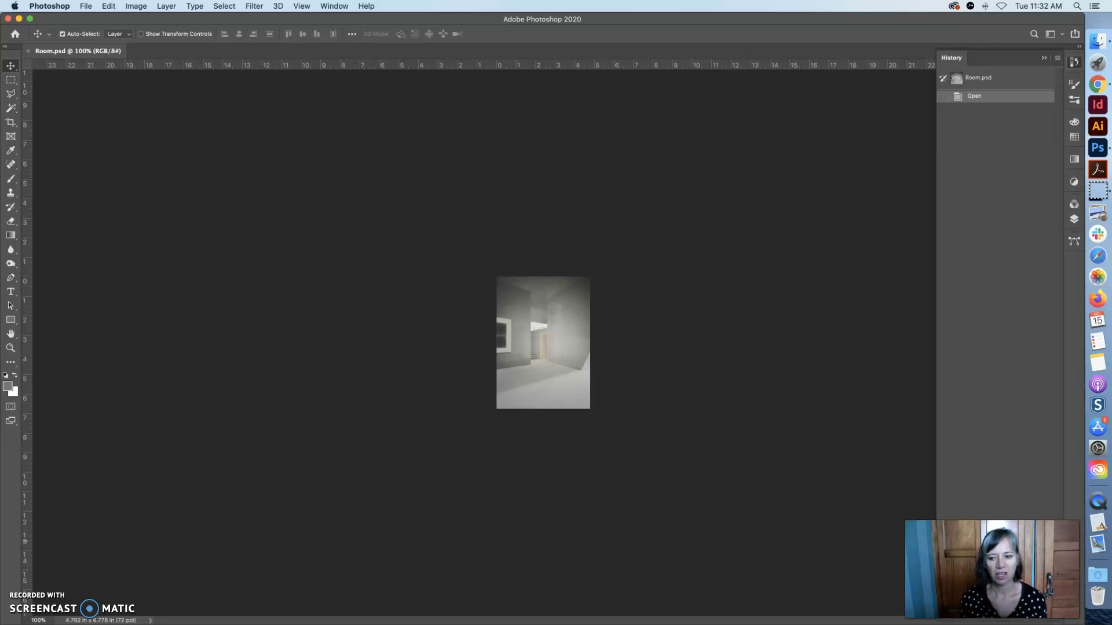
Step: Bring up the room image's Image Size settings and view its dimensions in pixels, returning the units to inches
click(138, 6)
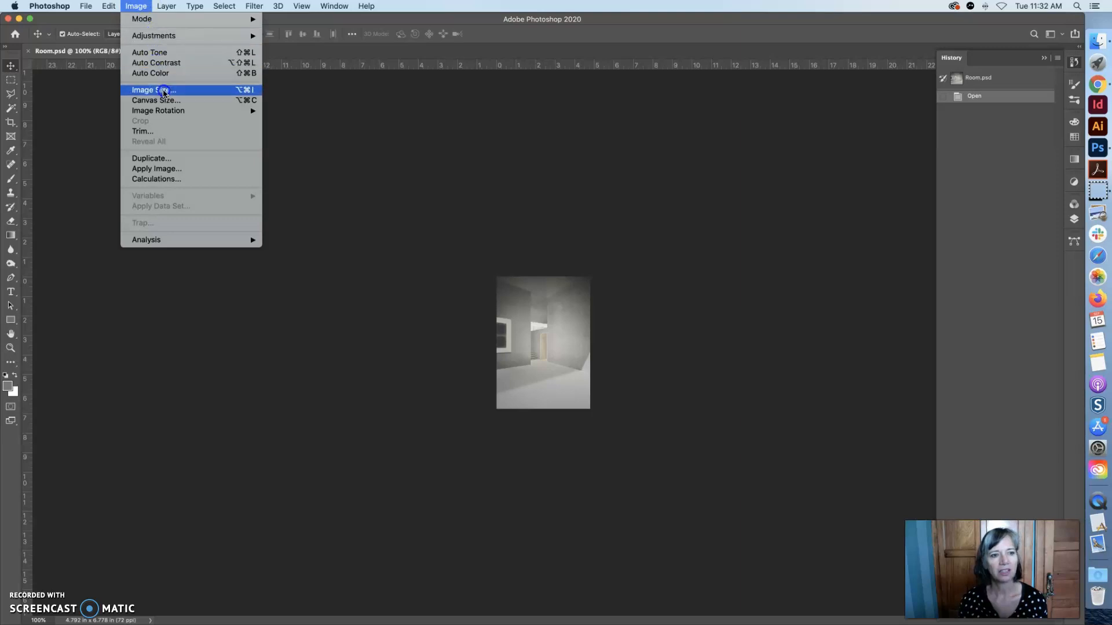
click(193, 94)
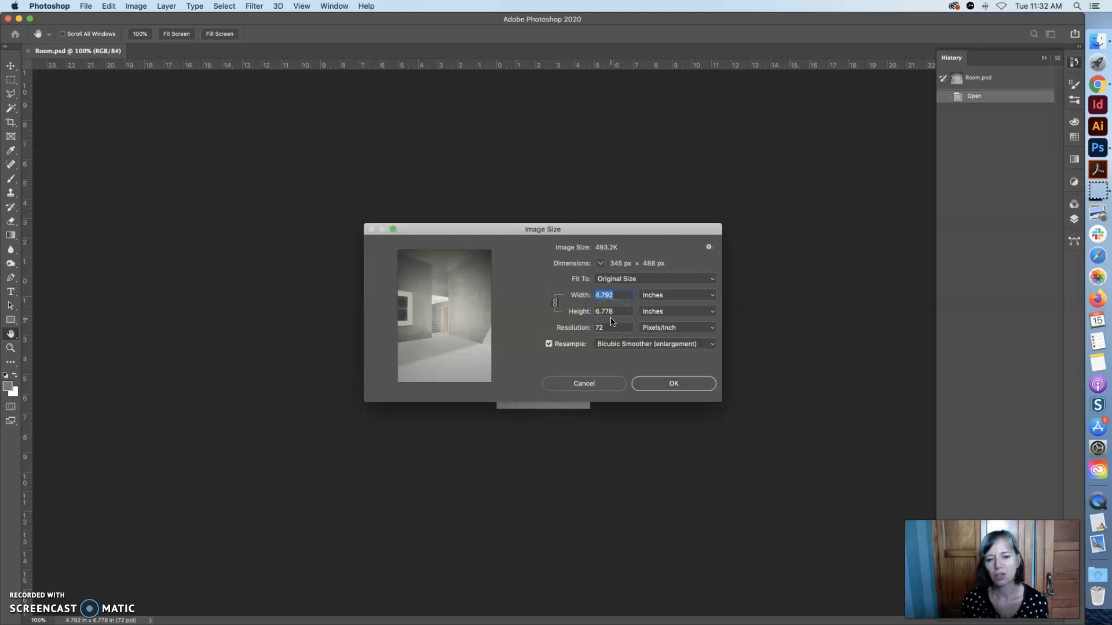
click(698, 294)
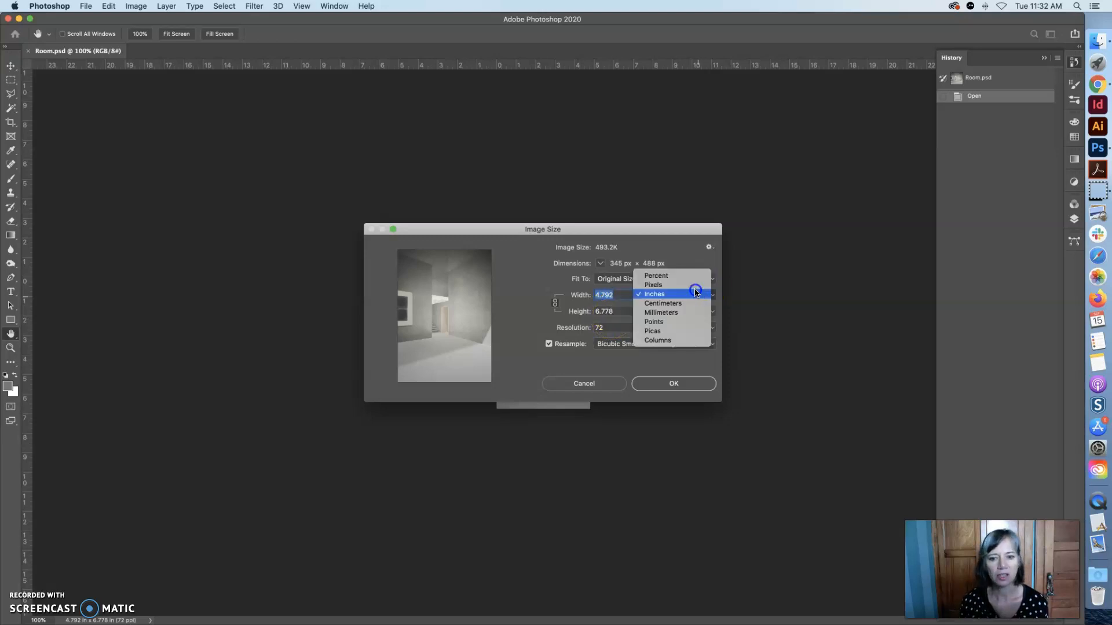
click(689, 285)
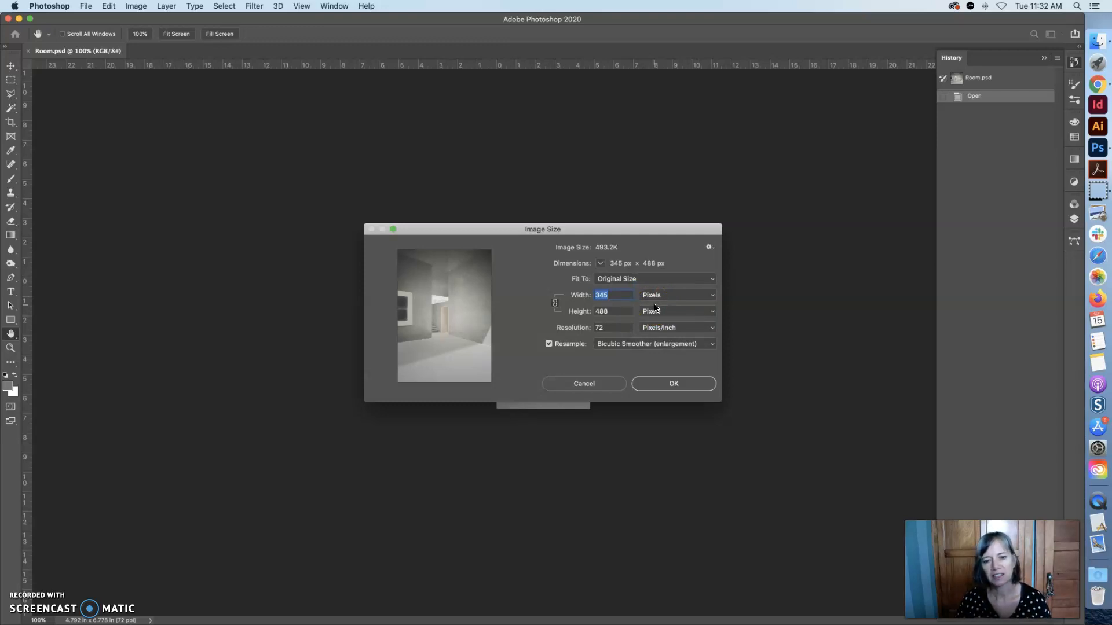
click(713, 295)
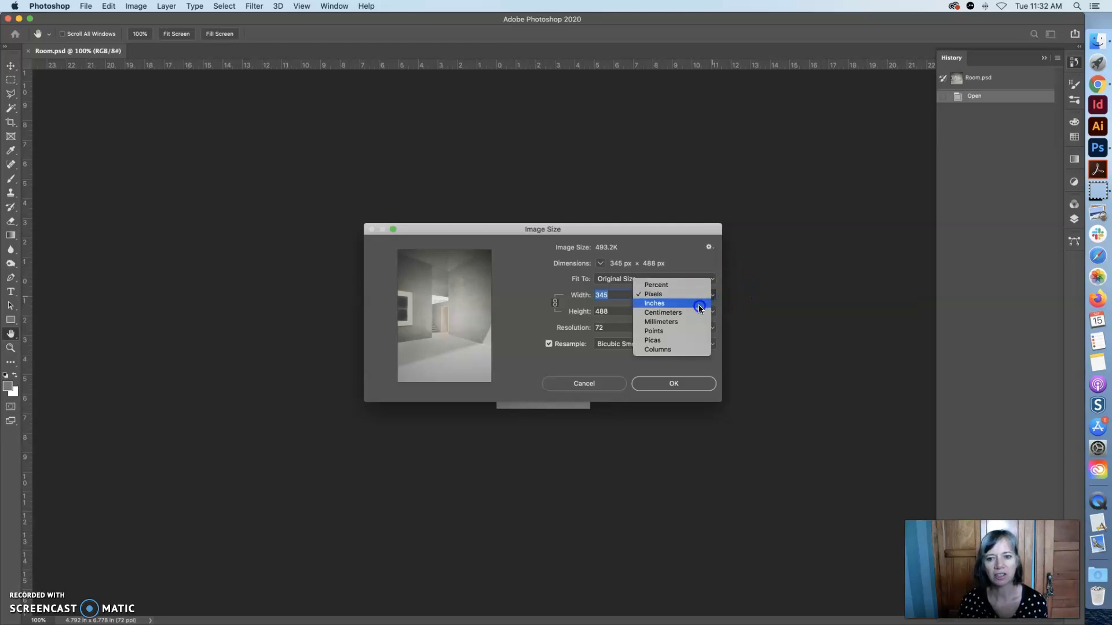
click(699, 307)
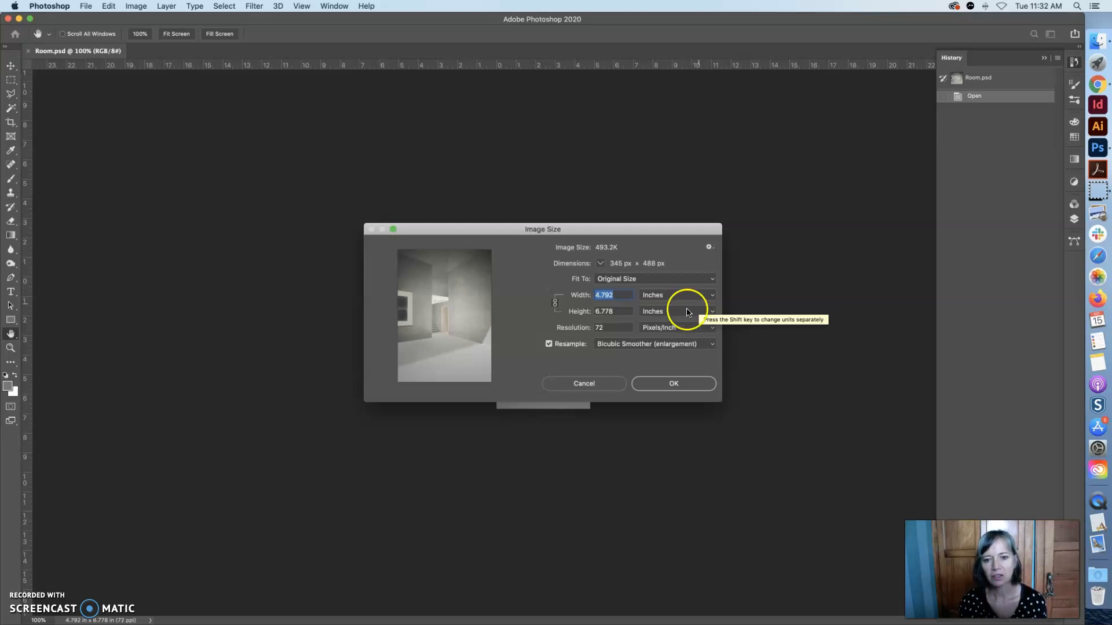
Step: Set the room image's resolution to 300 pixels/inch with Bicubic Smoother (enlargement) resampling
click(614, 327)
drag(615, 327, 593, 329)
text(300)
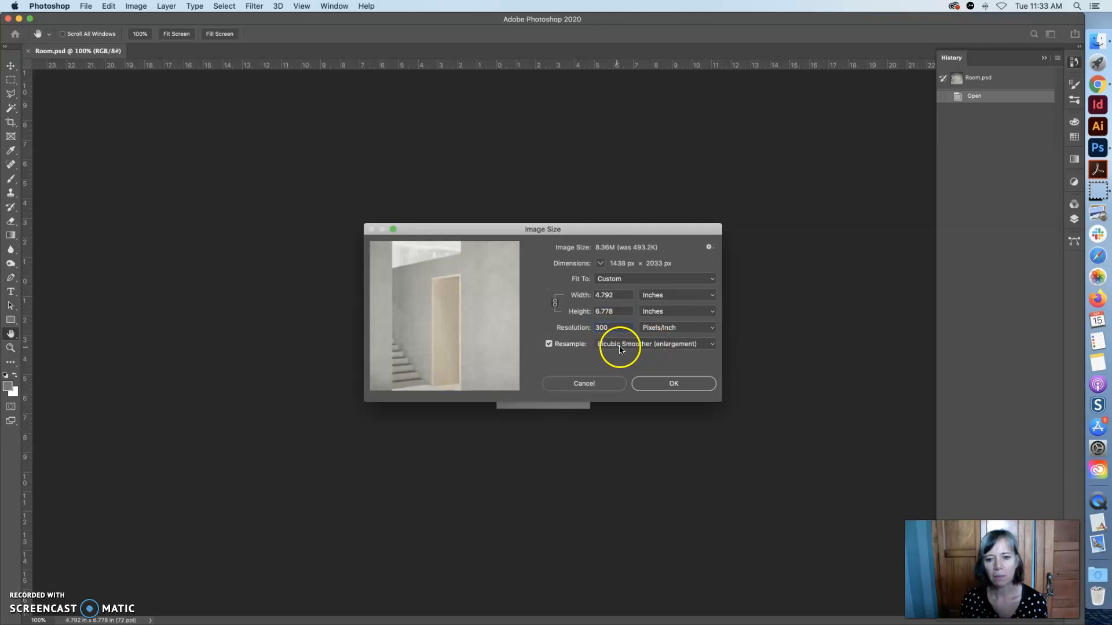
click(706, 347)
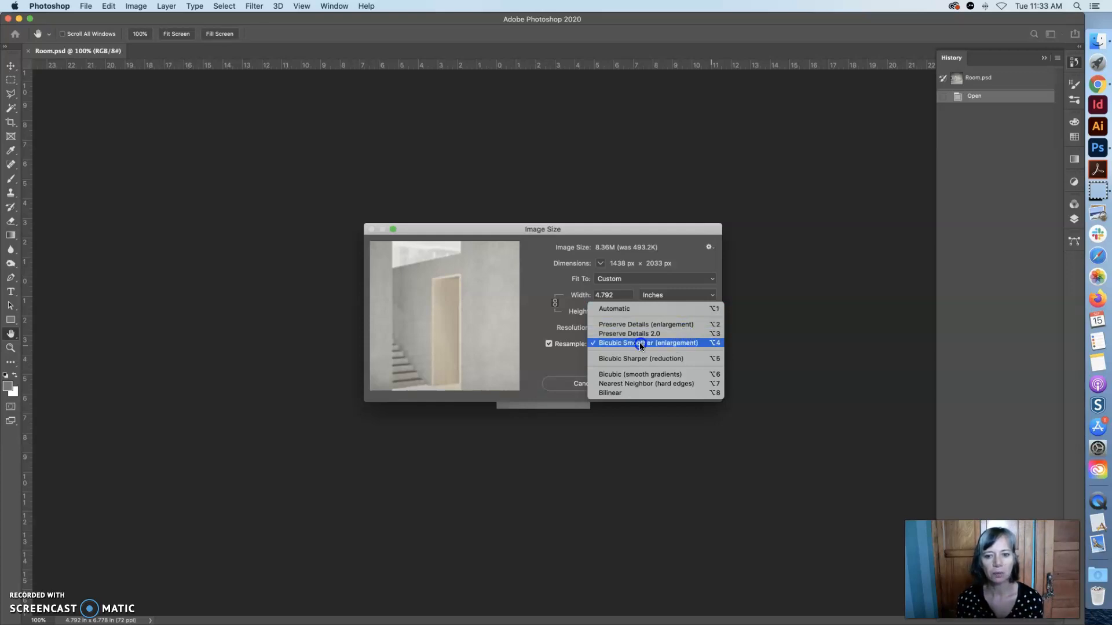
click(672, 344)
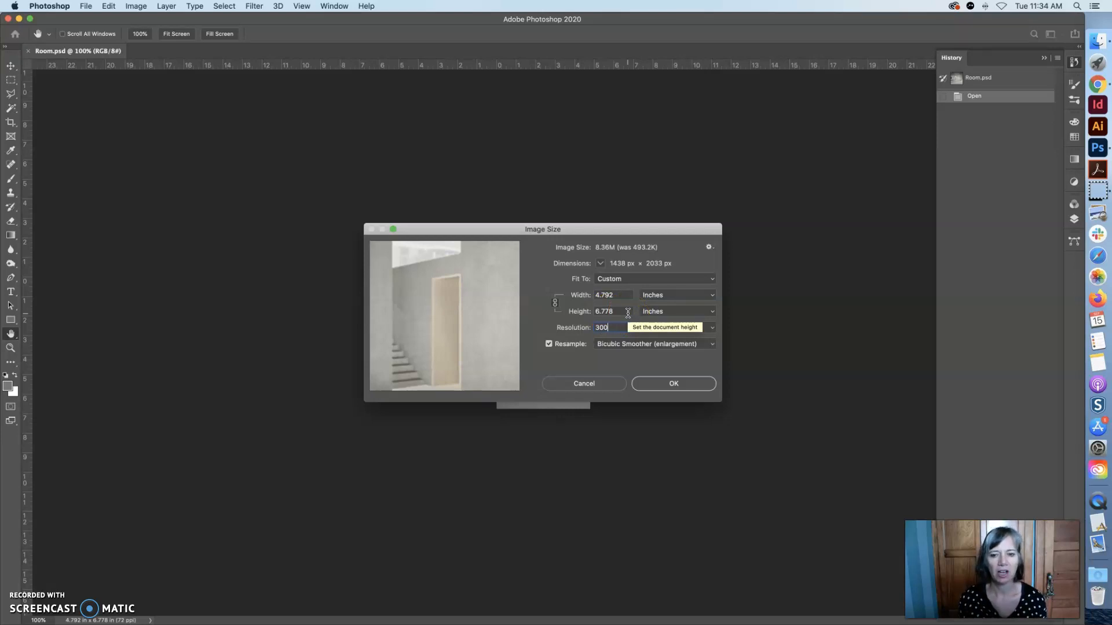
Step: Try a width of 8.5 inches for the room image, set the height to 11 inches instead, and apply the resize
drag(623, 295, 593, 295)
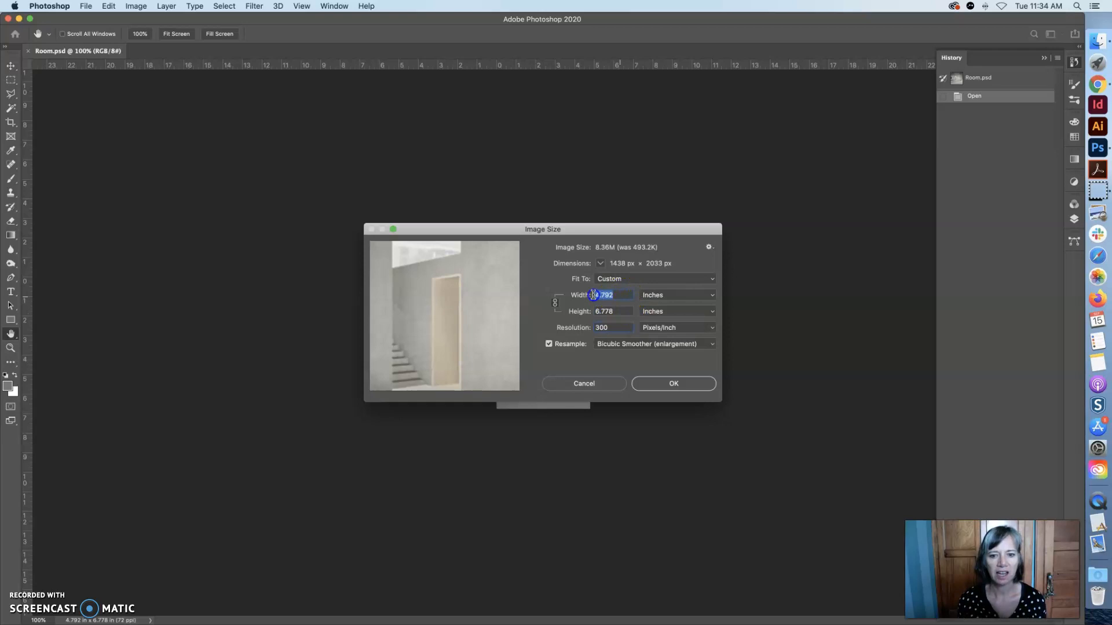
text(8.5)
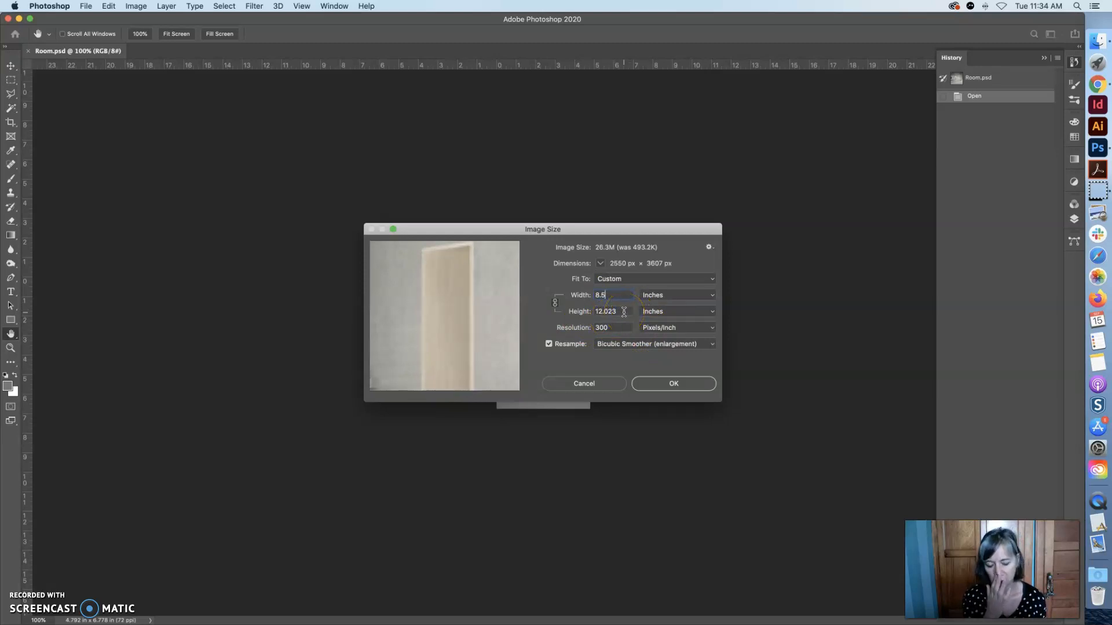
drag(624, 312, 583, 311)
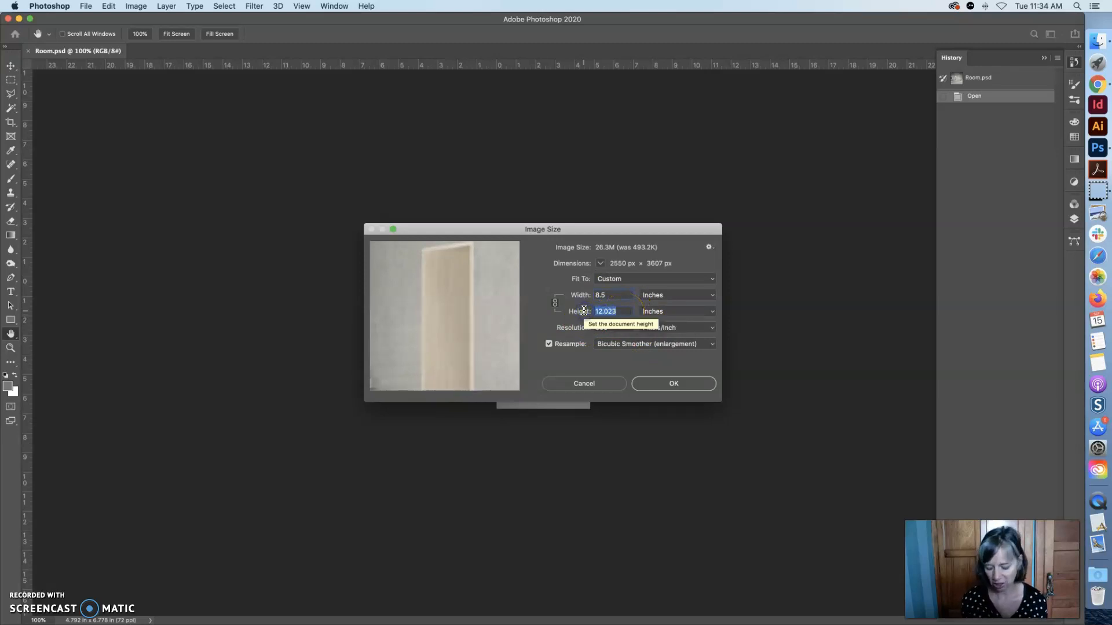
text(11)
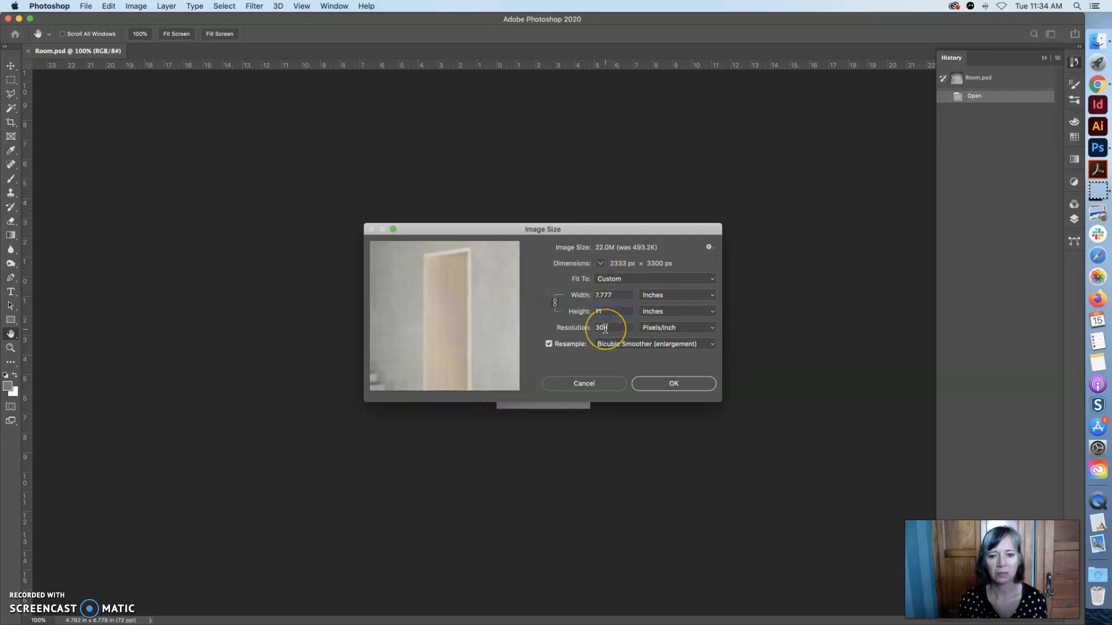
click(674, 385)
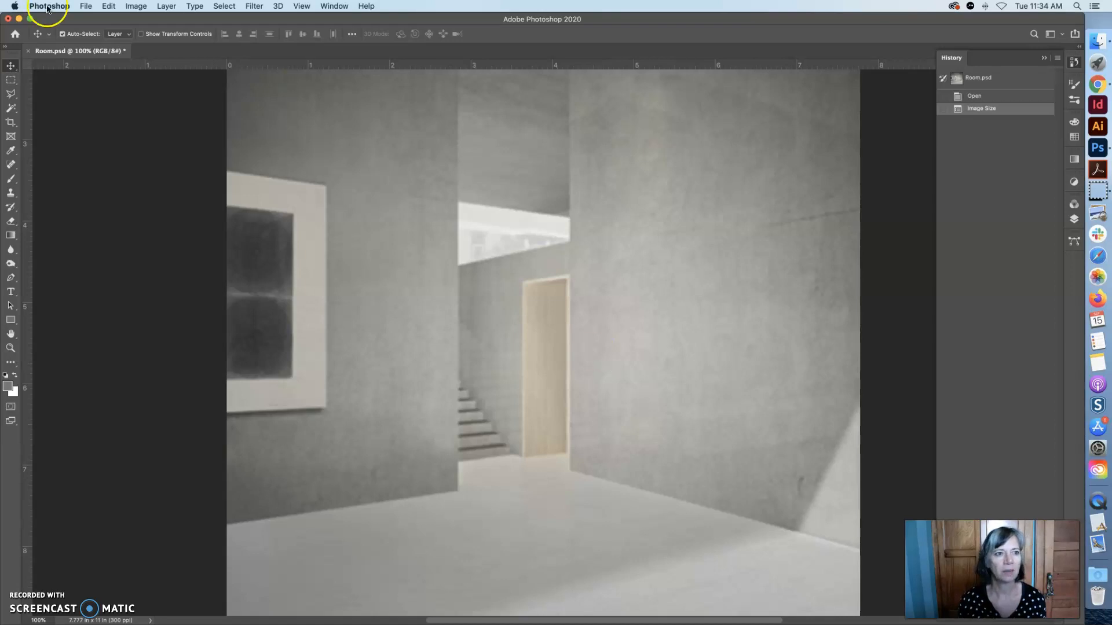
Step: Open bench.jpg from the Assignment 3 folder as a second document
click(86, 7)
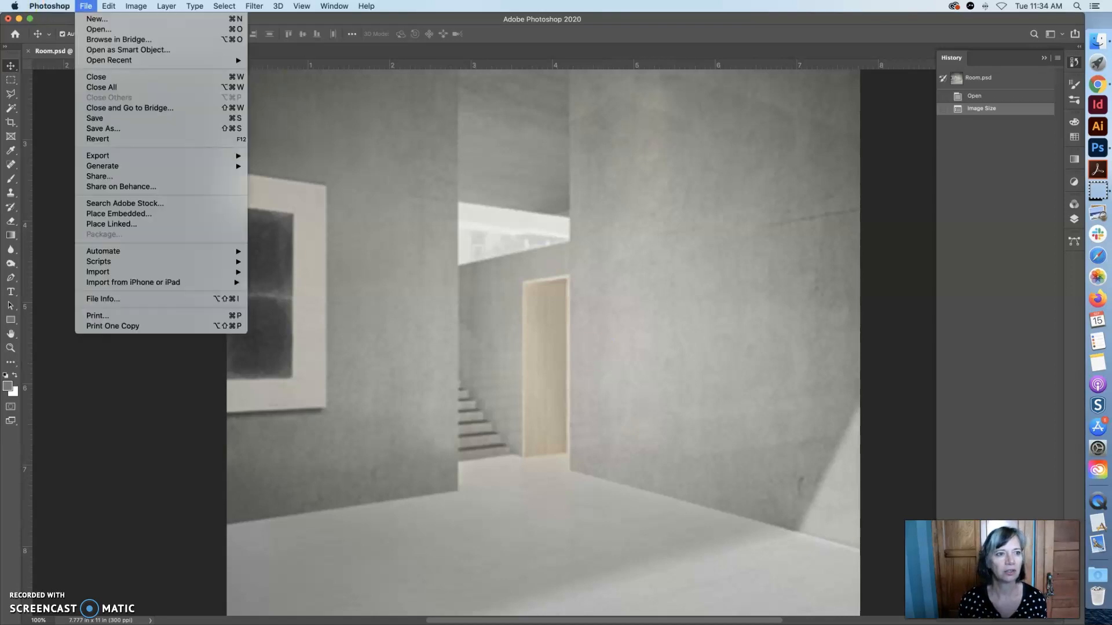
click(92, 32)
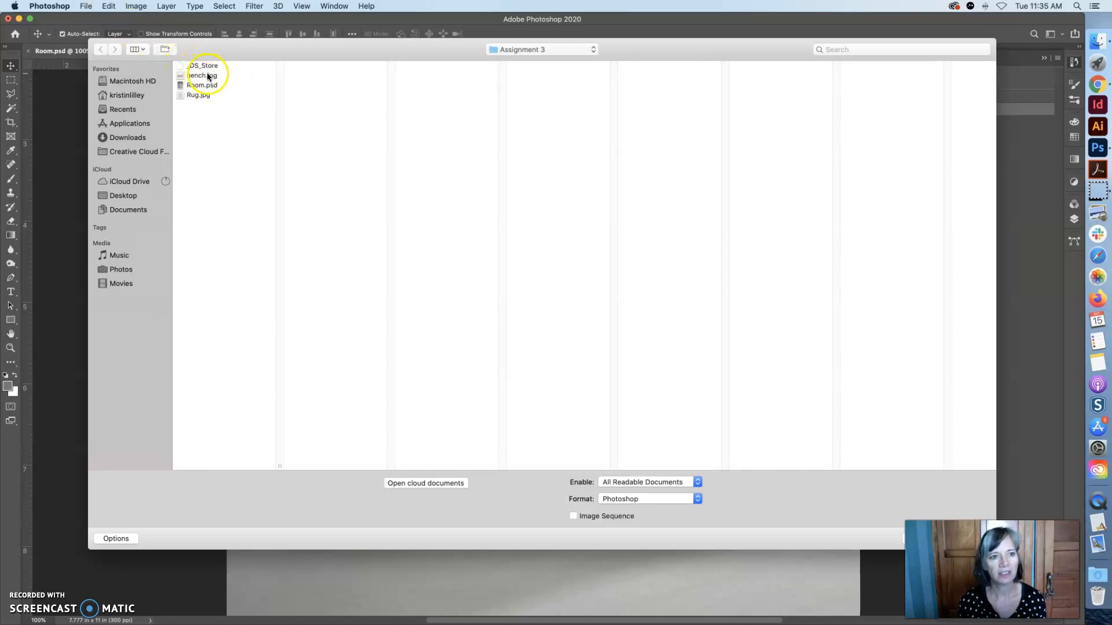
click(209, 78)
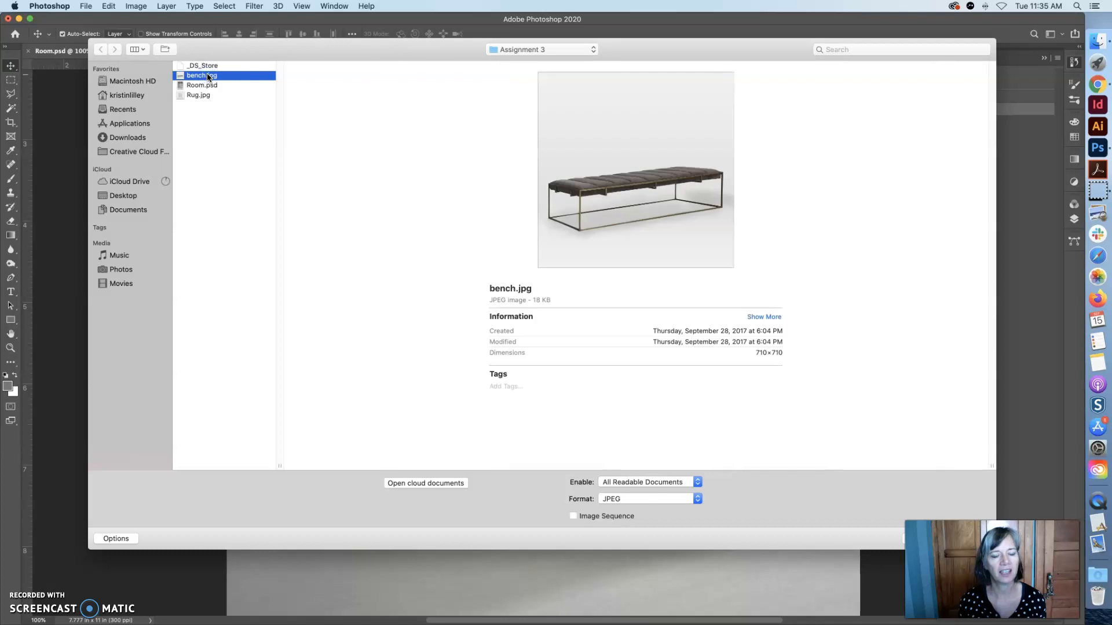
click(225, 95)
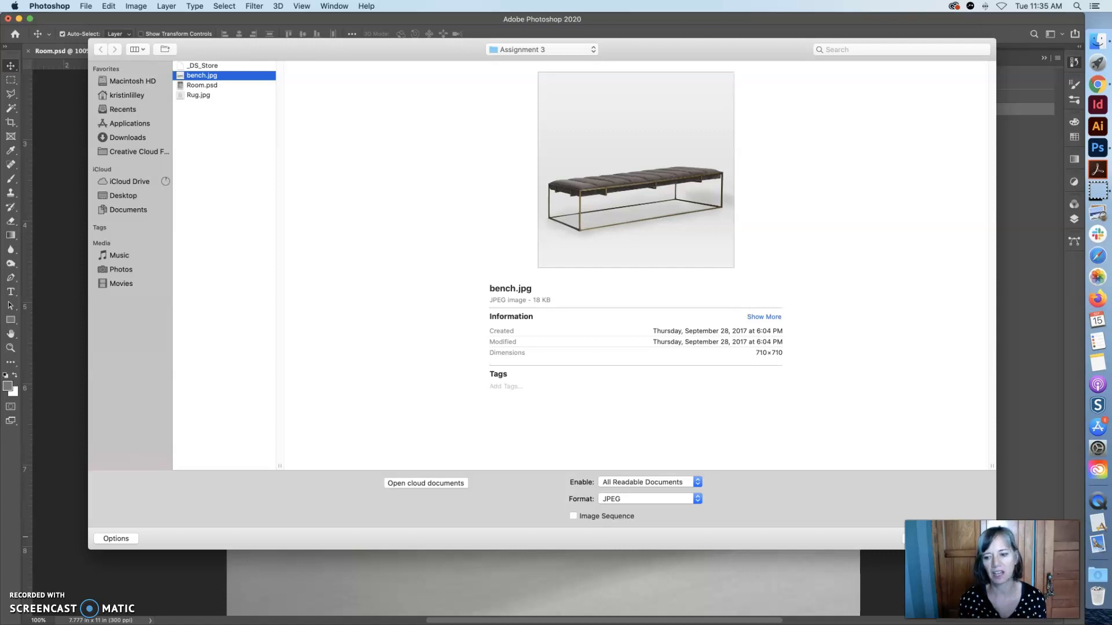
key(Return)
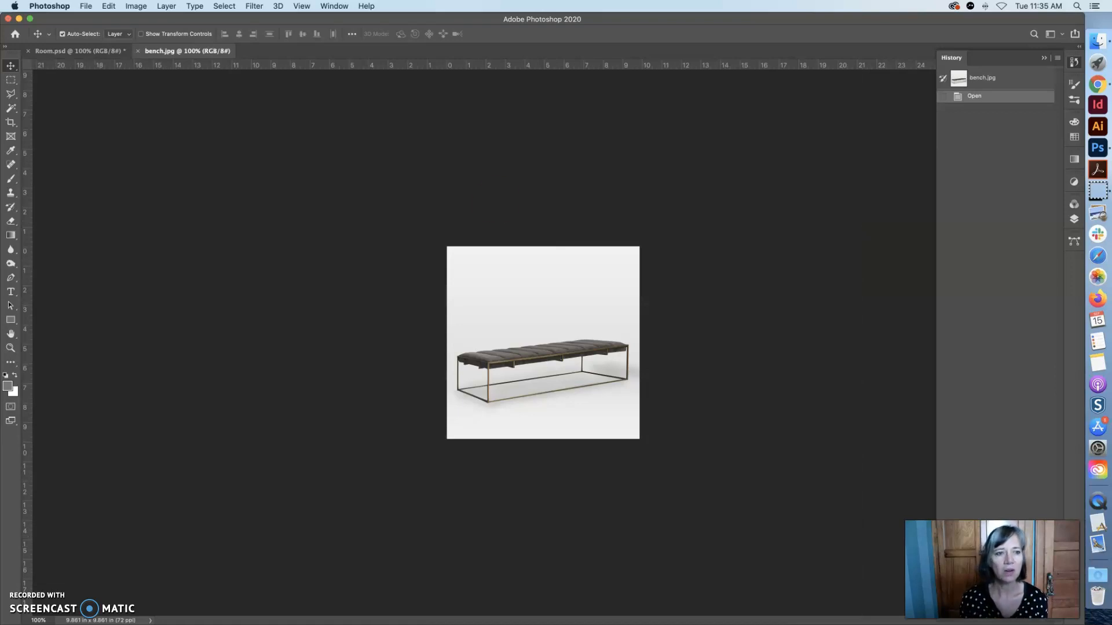
Step: Resample the bench image to a resolution of 300 pixels/inch
click(136, 6)
click(165, 94)
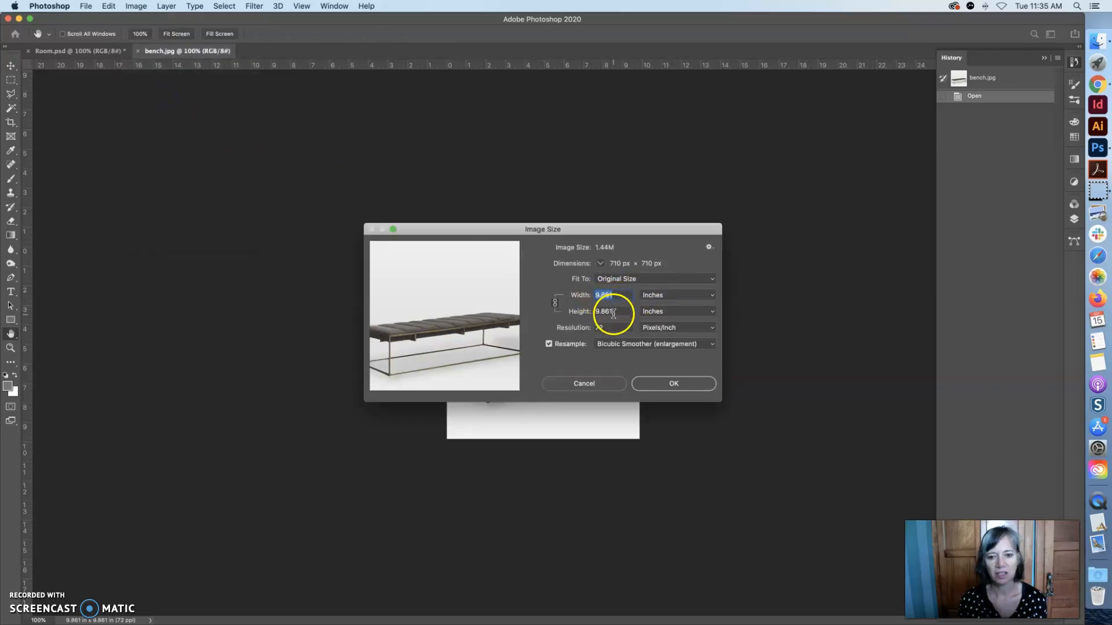
drag(608, 327, 589, 327)
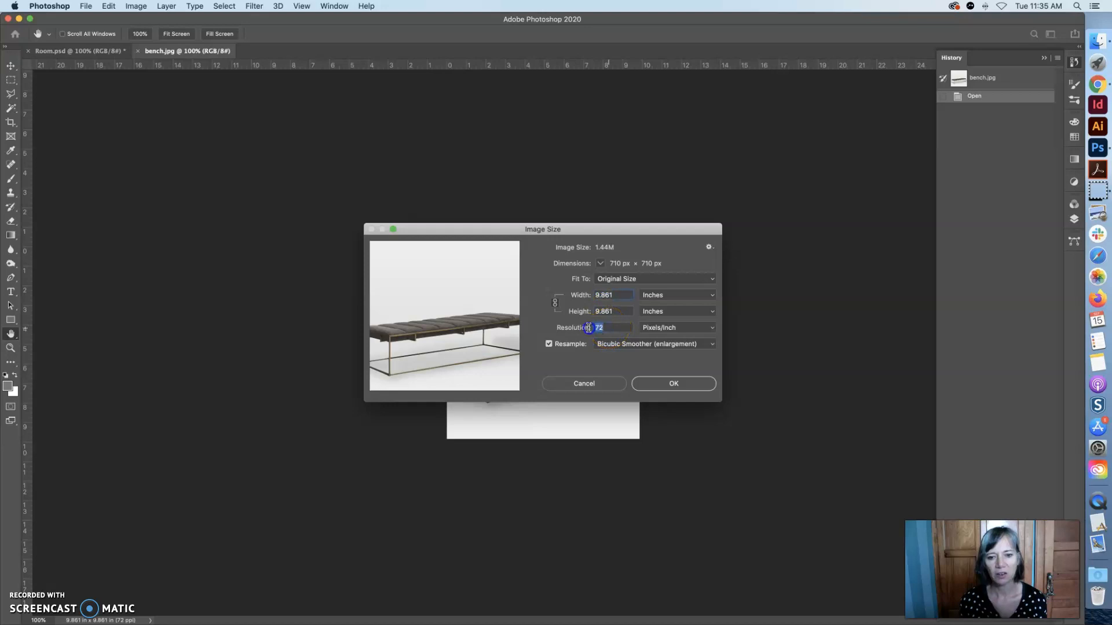
text(300)
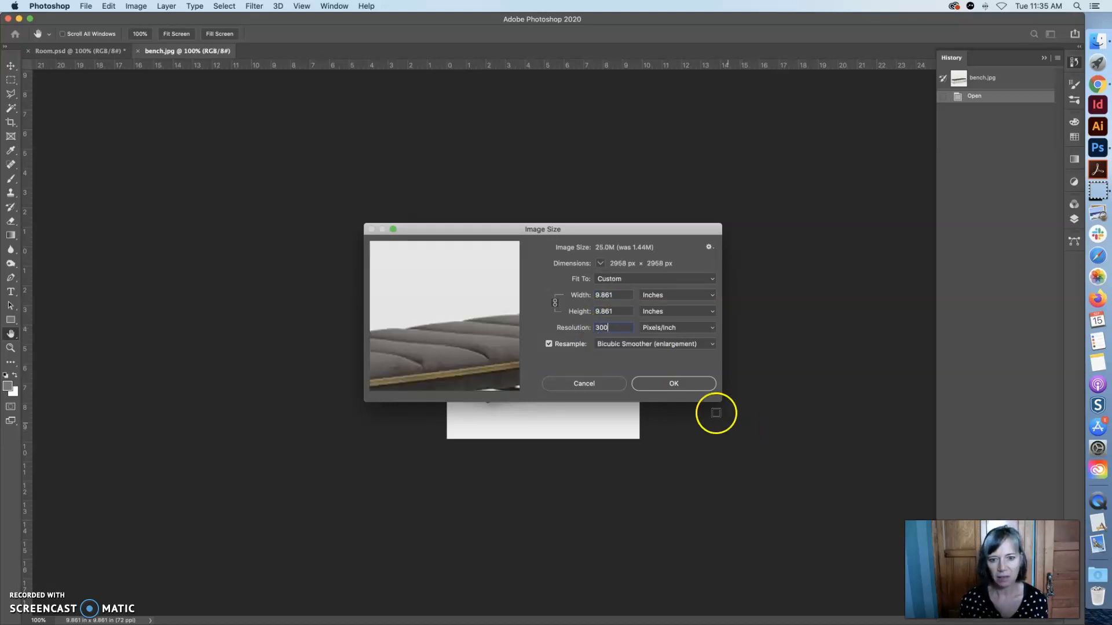
click(678, 386)
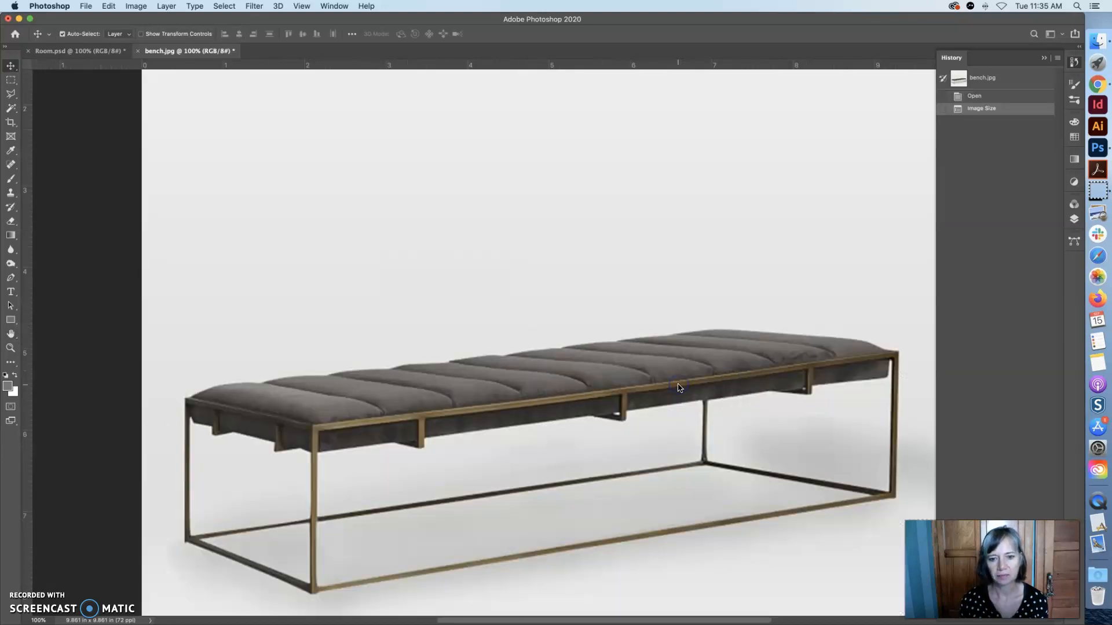
Step: Convert the bench image's locked Background into a regular layer using the default New Layer settings
click(702, 446)
scroll(708, 449, down, 4)
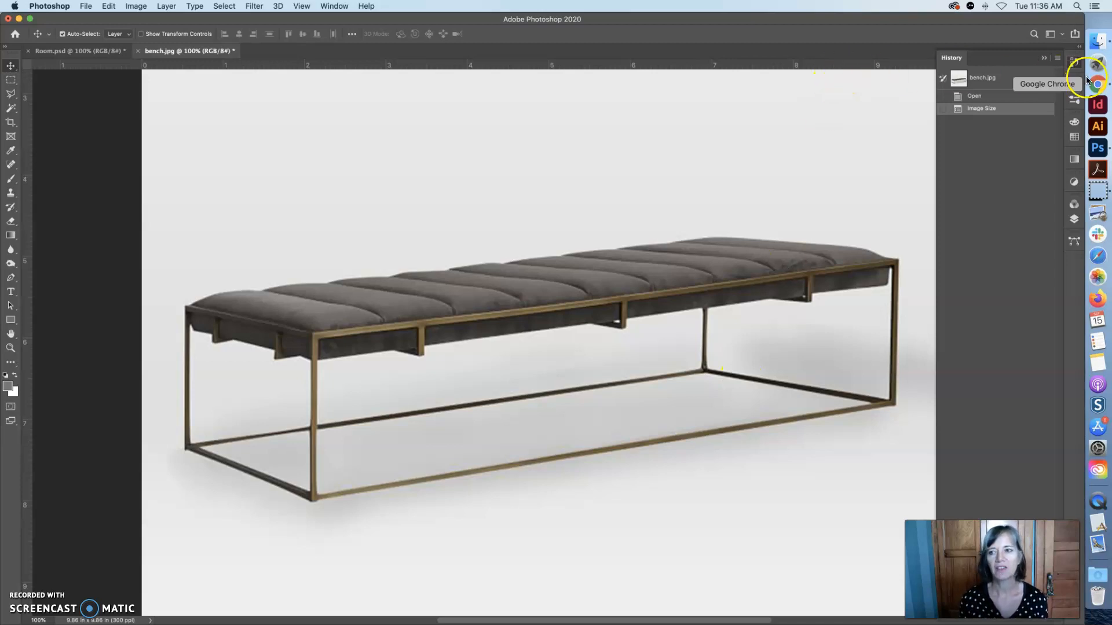
click(1075, 219)
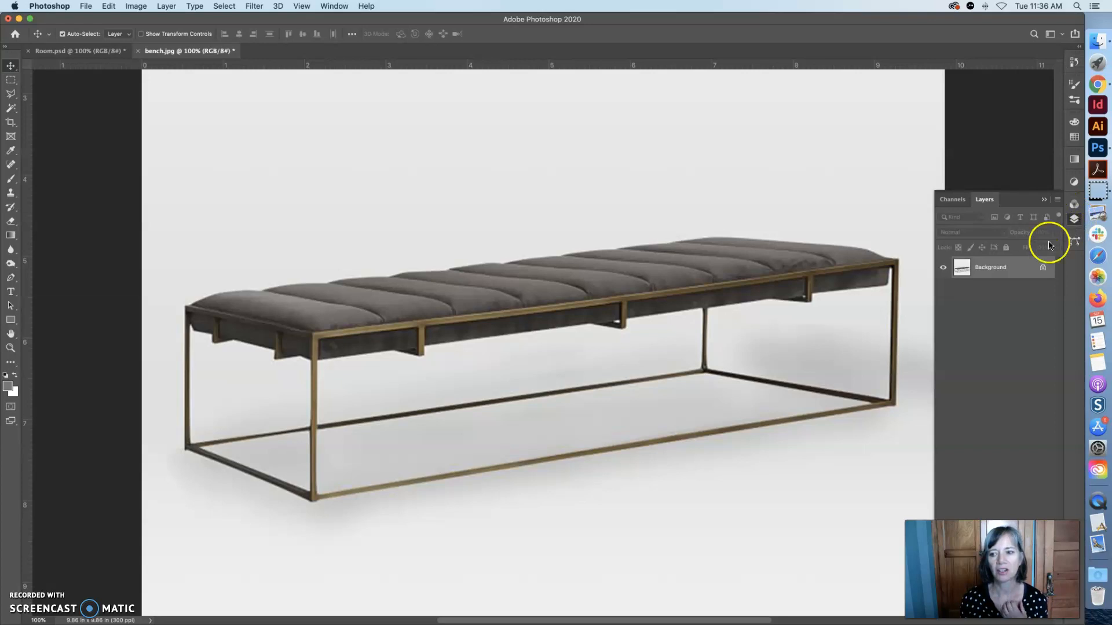
click(1001, 268)
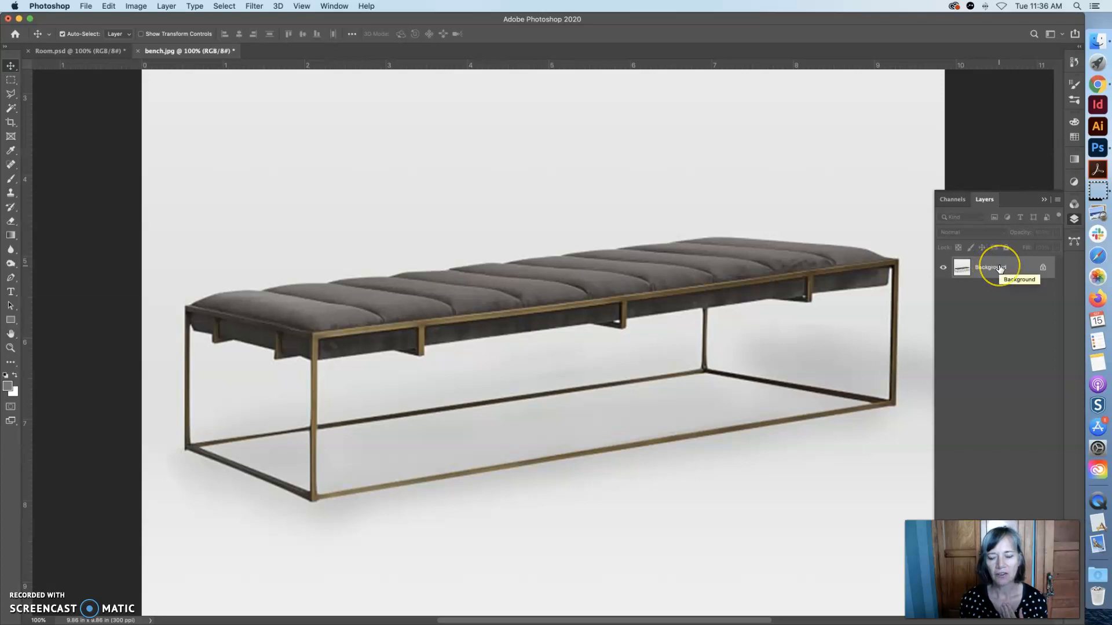
double_click(1000, 268)
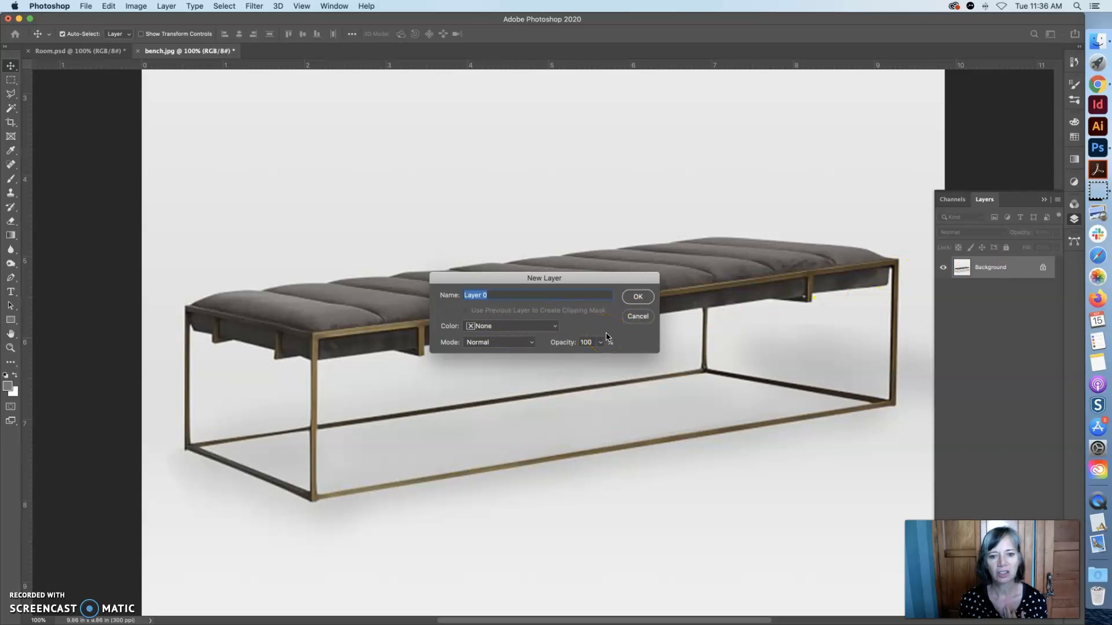
click(637, 297)
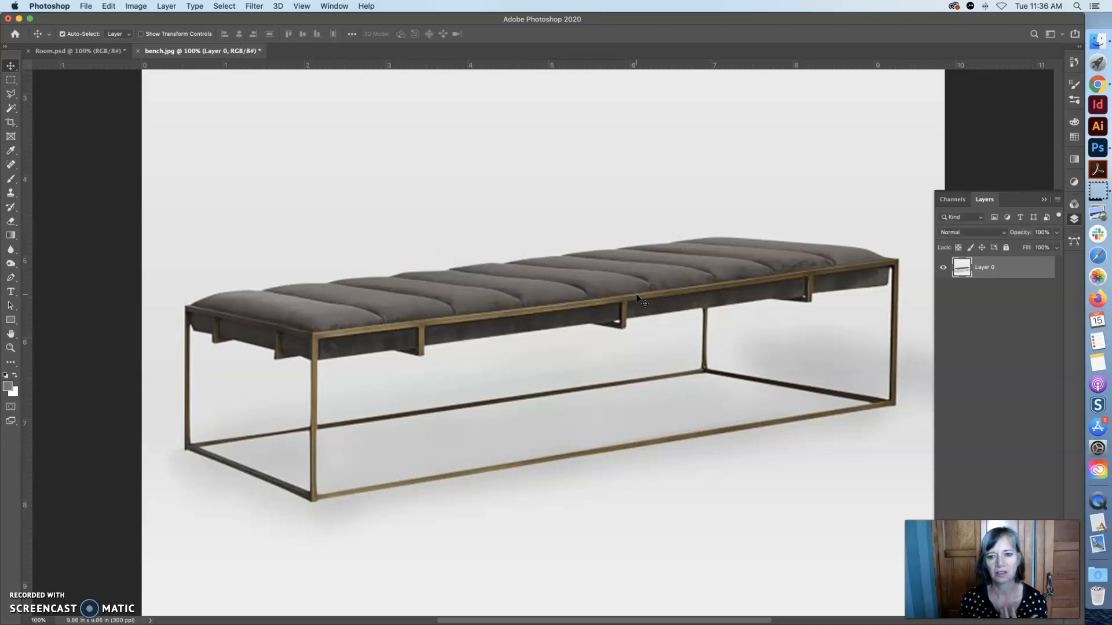
drag(1046, 264, 1013, 271)
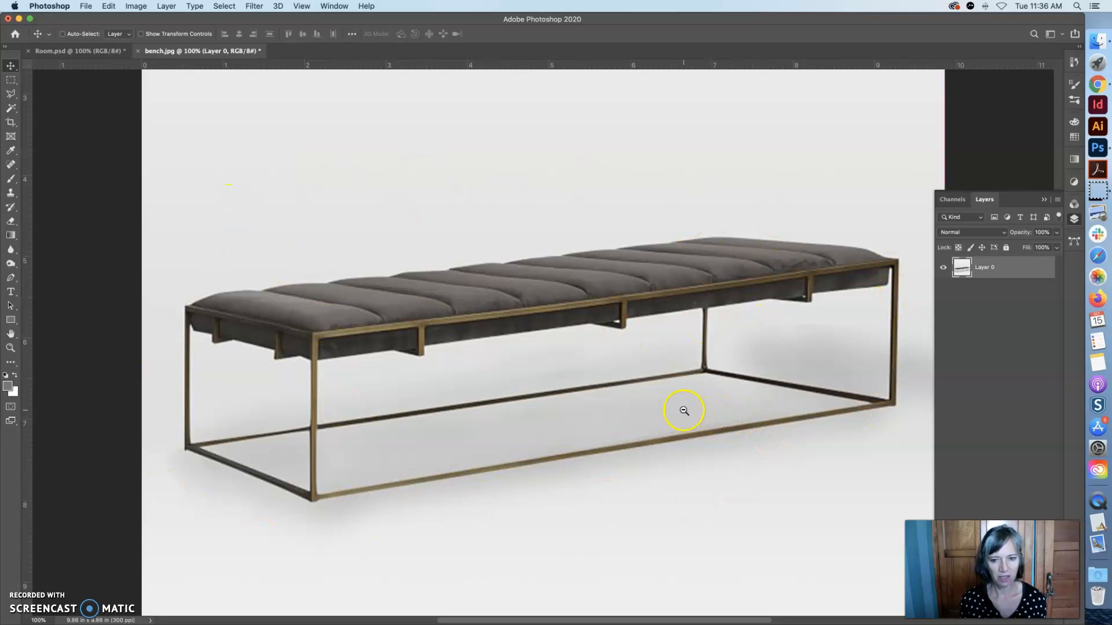
Step: Delete the empty background strip above the bench across the full image width using a rectangular marquee selection
alt+super+click(655, 398)
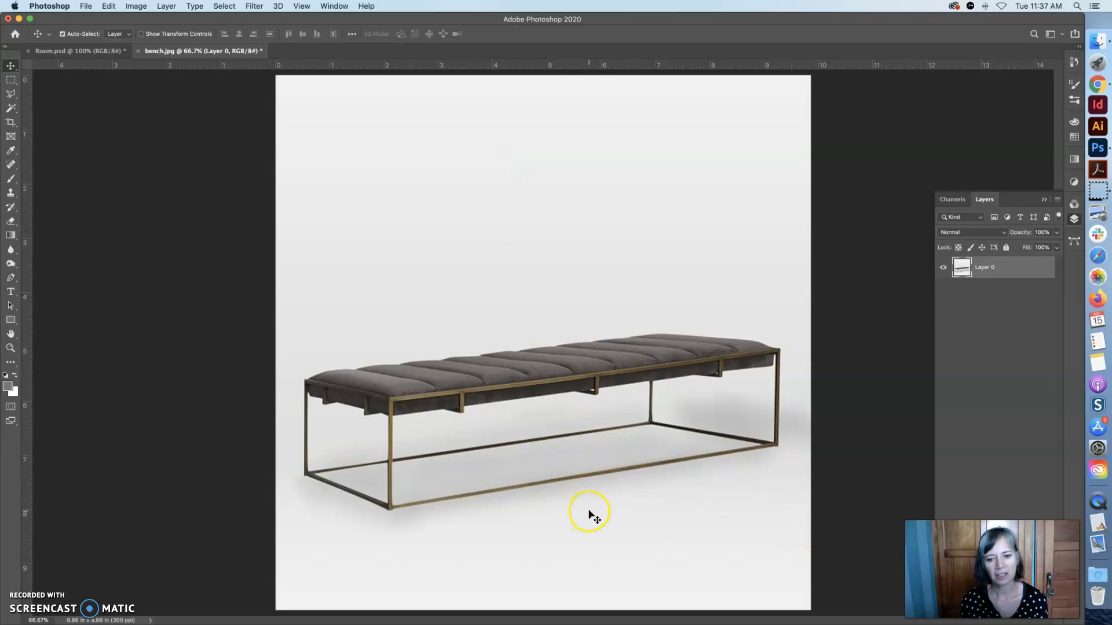
click(9, 83)
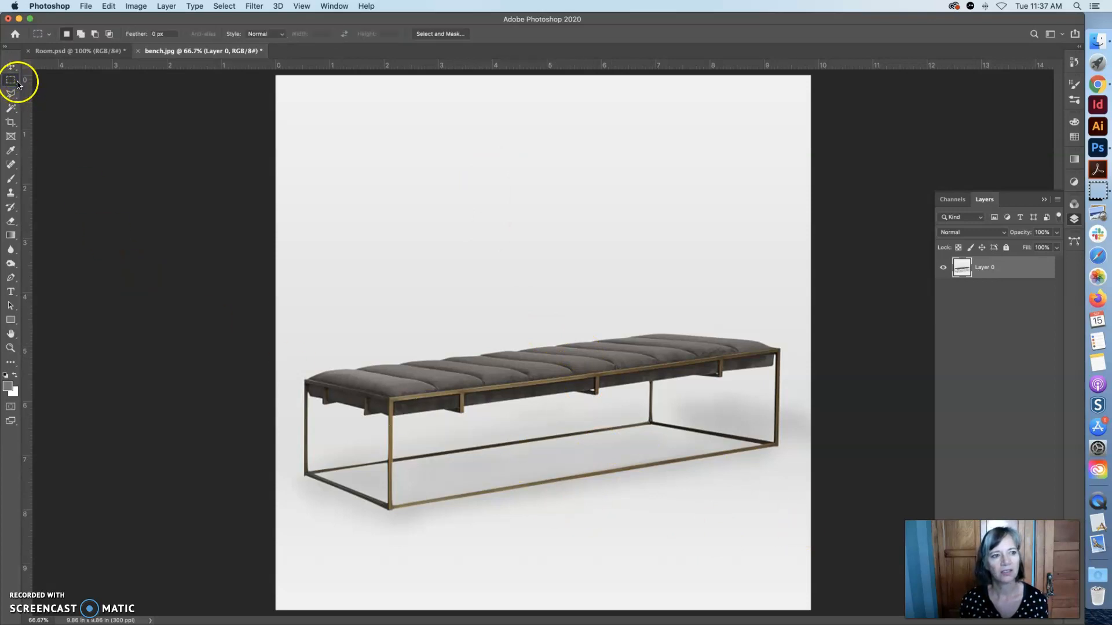
drag(276, 76, 825, 322)
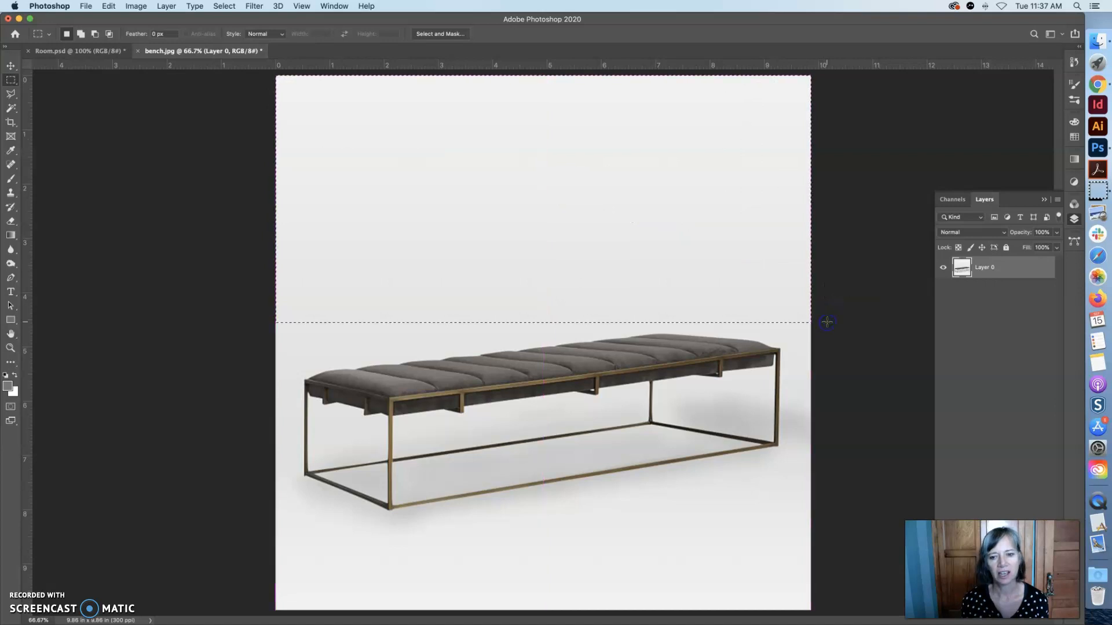
key(Delete)
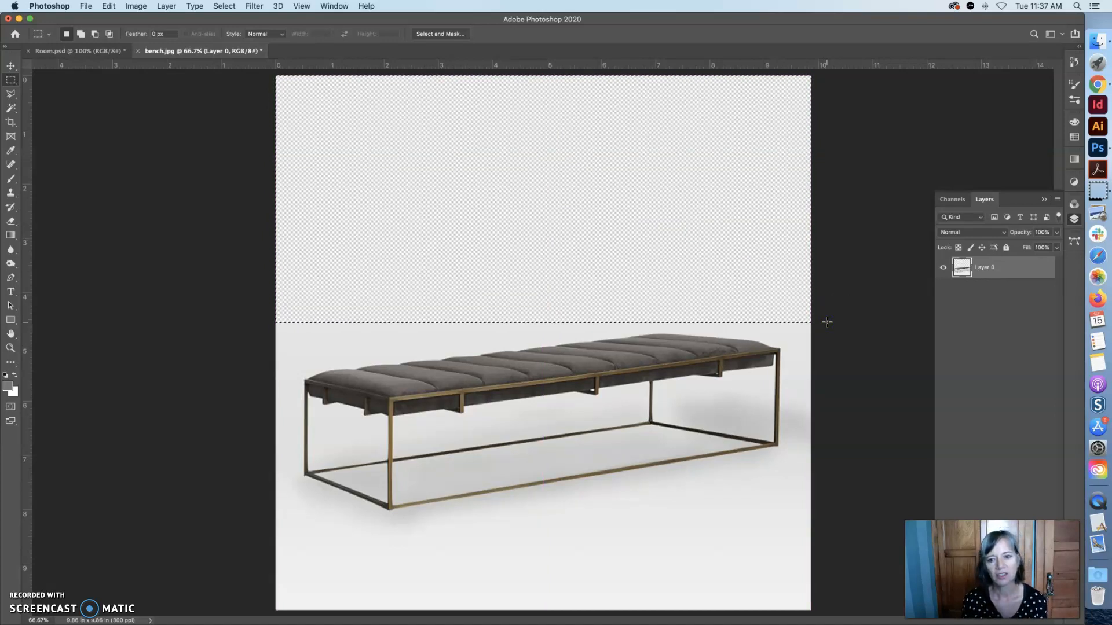
click(484, 252)
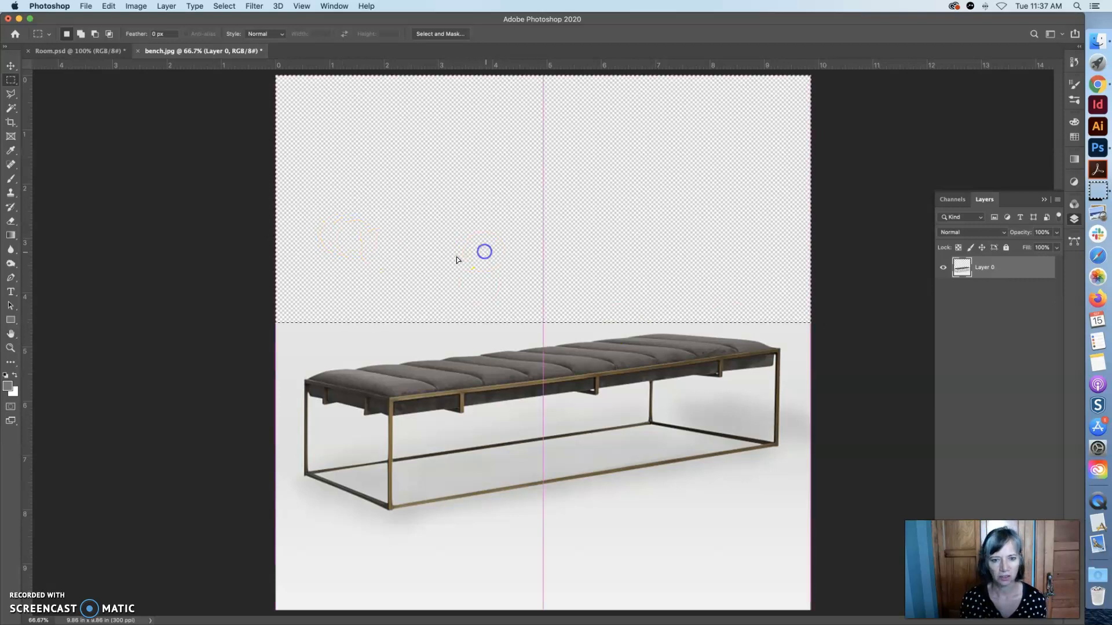
Step: Trace the background opening between the rear leg and the bench's right end with the Polygonal Lasso tool and delete it
super+click(680, 328)
super+click(650, 325)
super+click(593, 302)
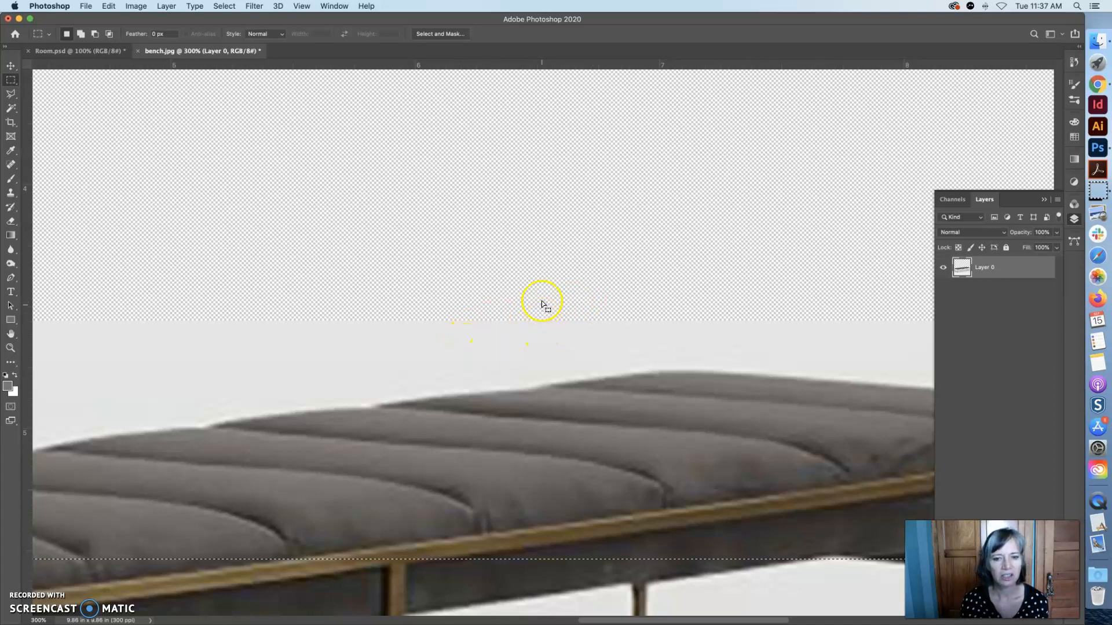
click(11, 93)
click(187, 153)
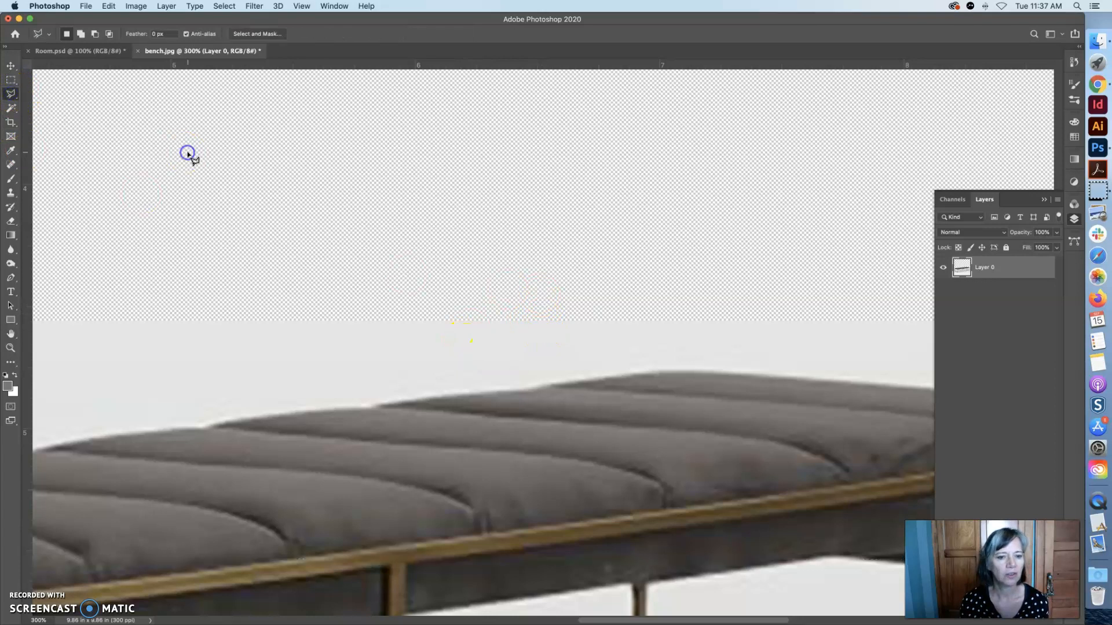
scroll(823, 509, down, 5)
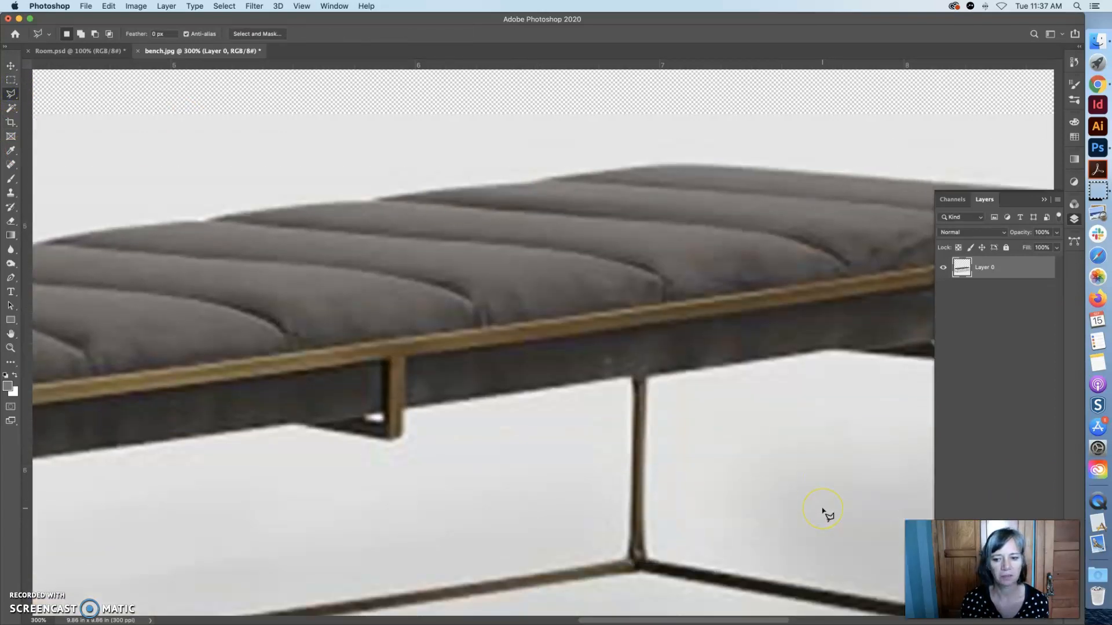
scroll(823, 509, down, 6)
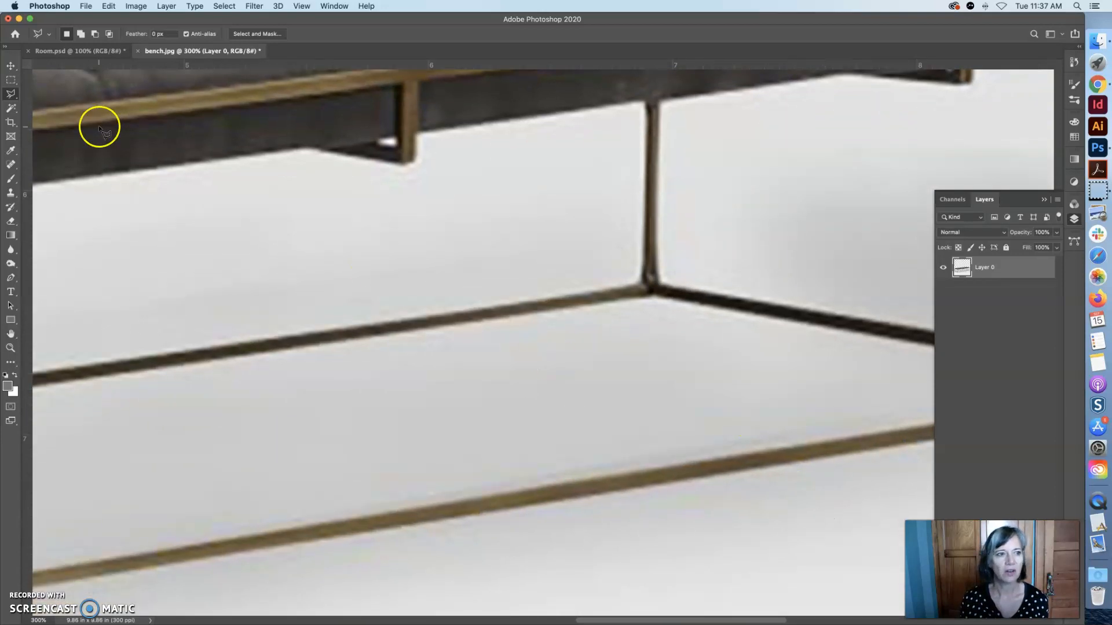
mouse_move(11, 94)
mouse_down()
mouse_move(65, 96)
mouse_move(12, 99)
mouse_move(49, 103)
mouse_up()
click(12, 95)
click(75, 107)
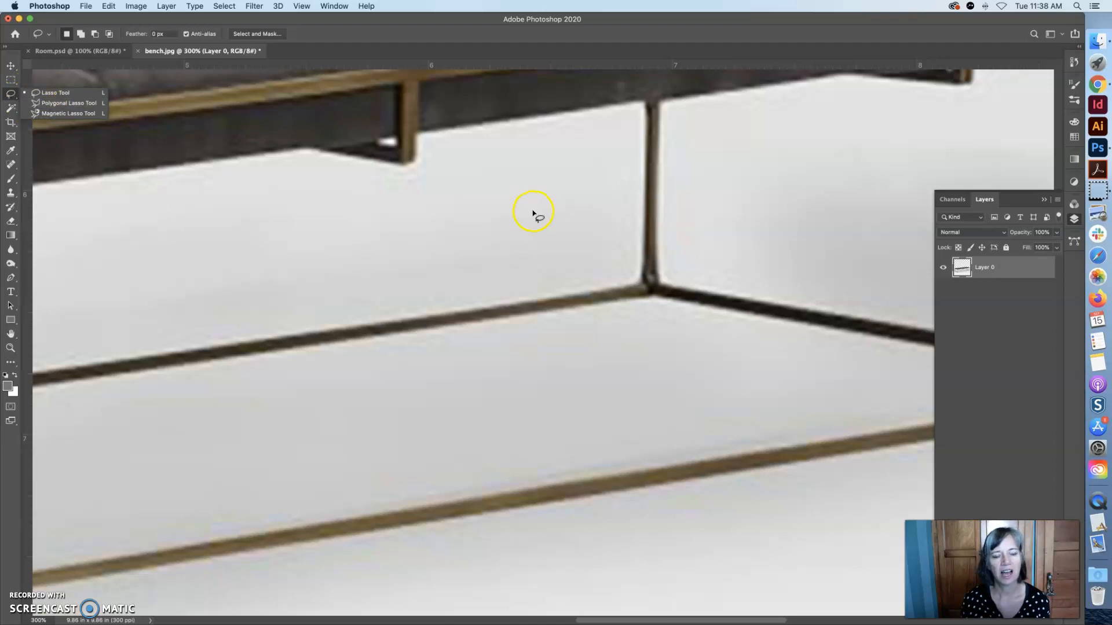
click(71, 104)
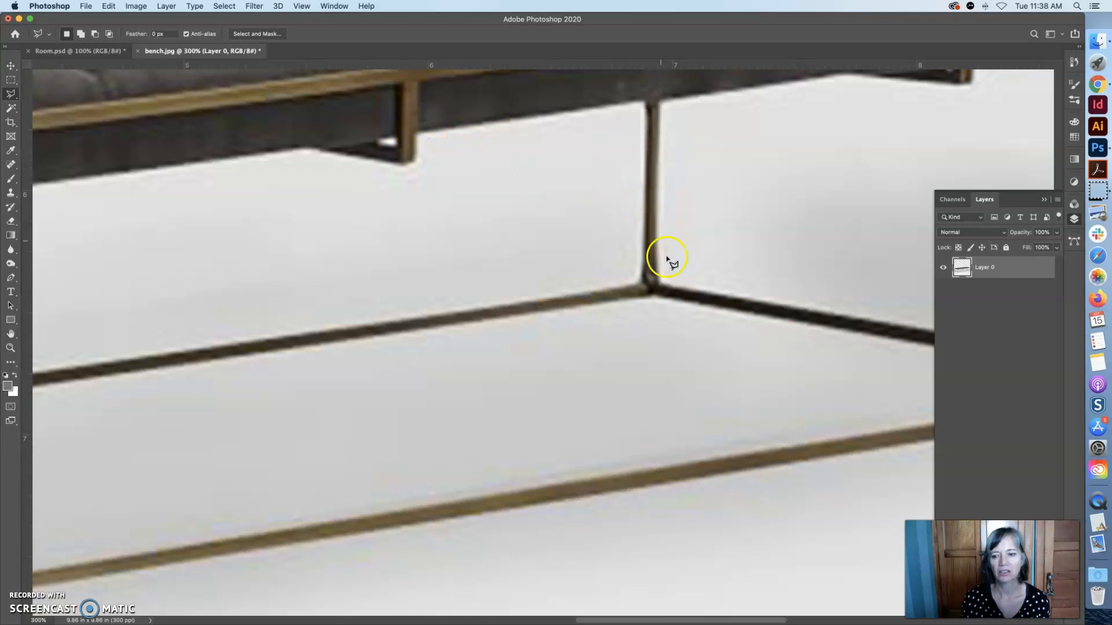
scroll(667, 258, right, 10)
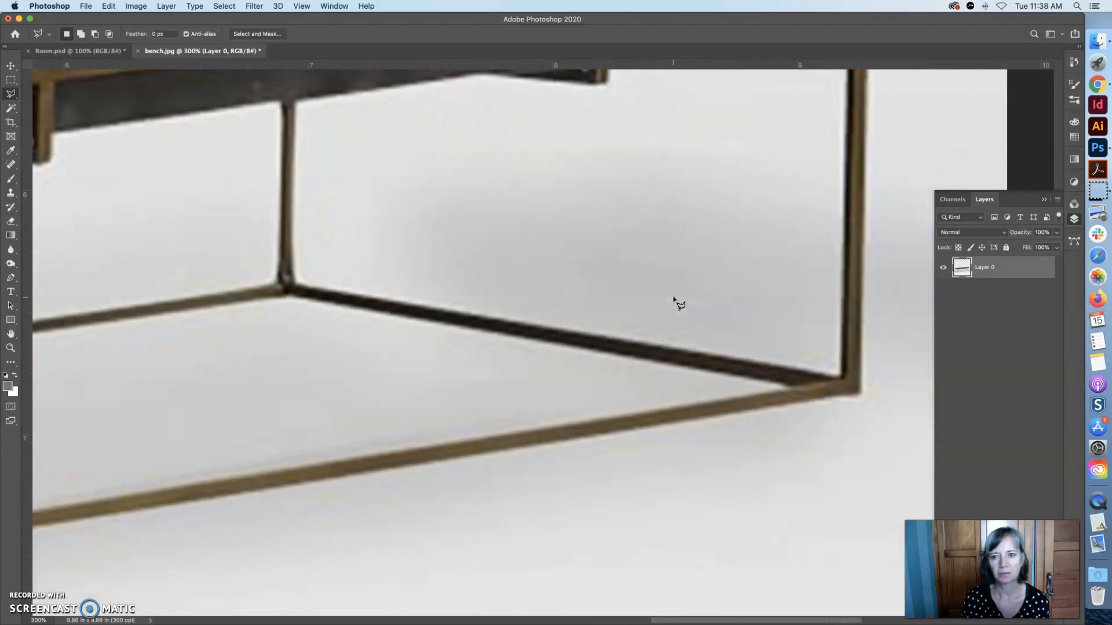
scroll(675, 299, up, 3)
scroll(674, 298, up, 4)
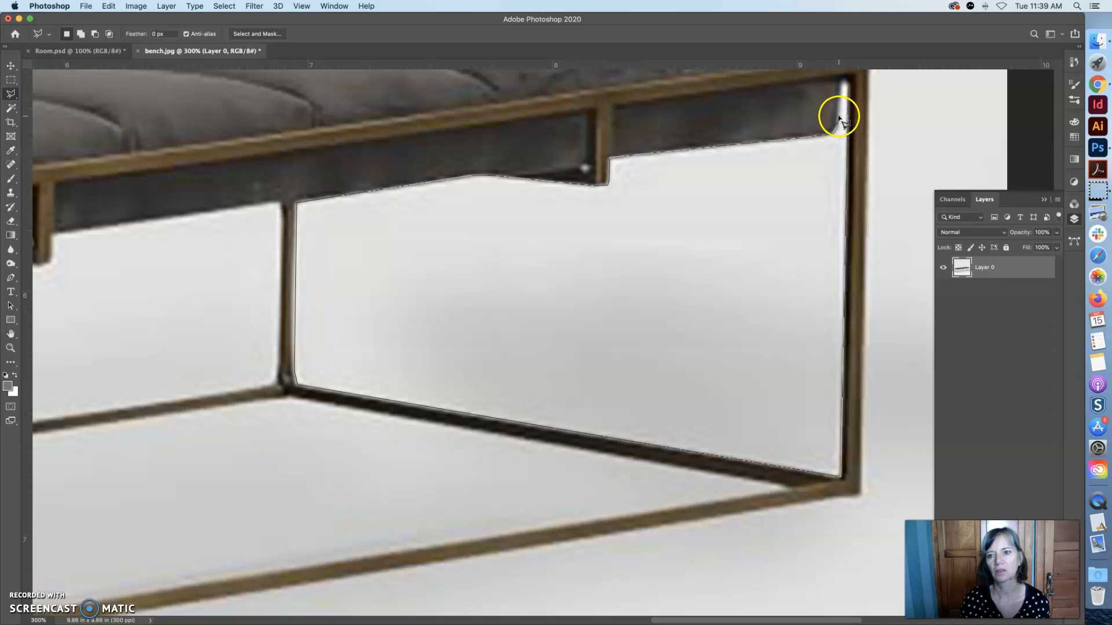
click(847, 85)
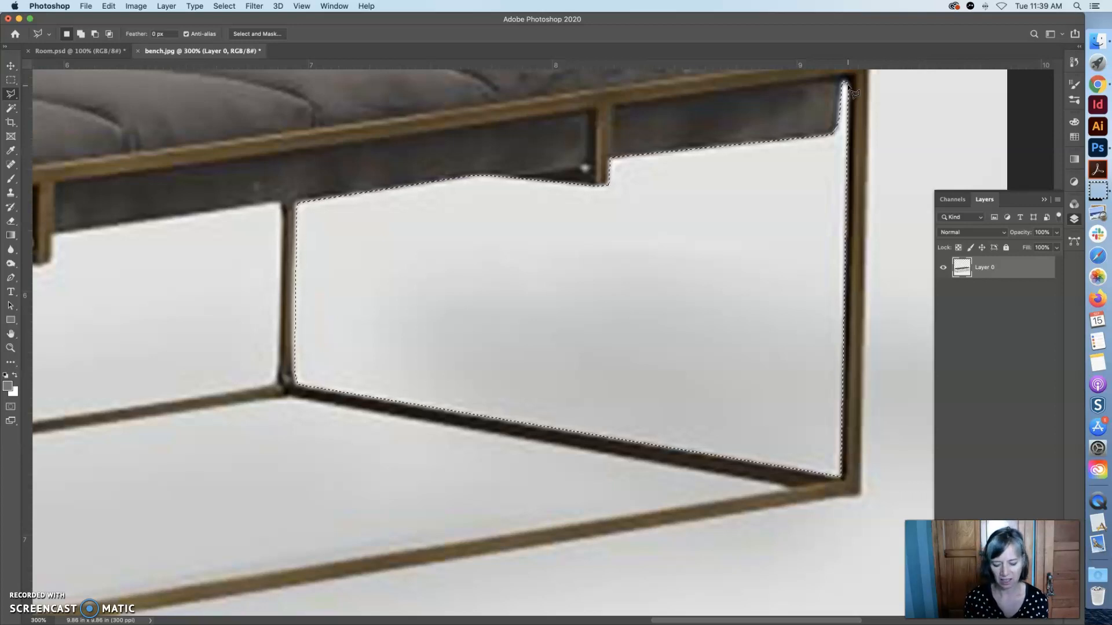
key(Delete)
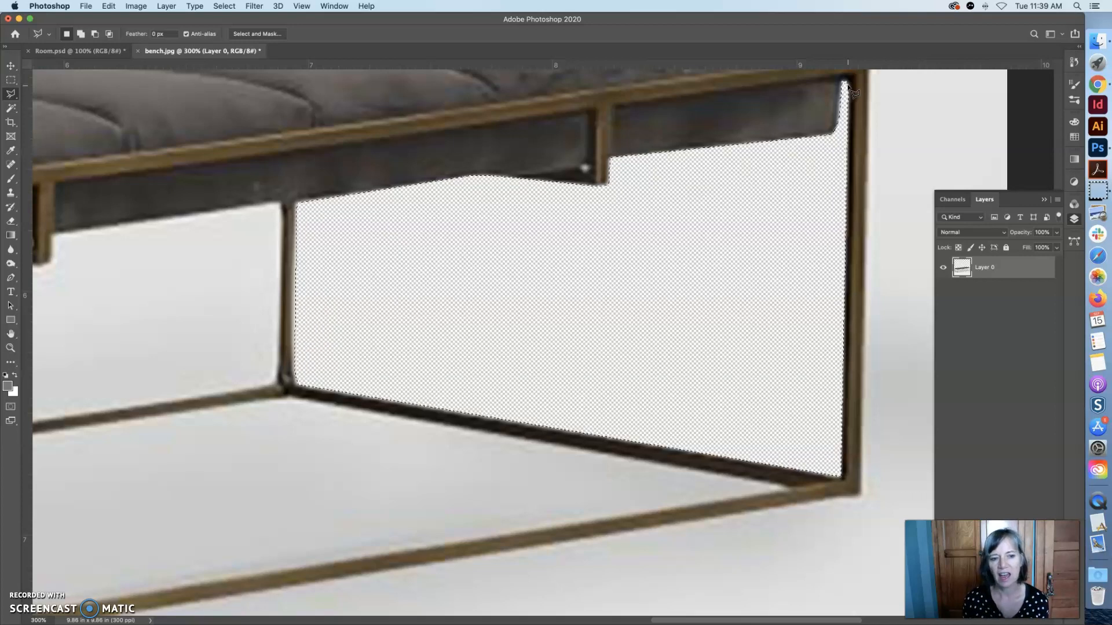
Step: Outline the long background opening between the seat underside and the rear bottom rail with the Polygonal Lasso, delete it and deselect
click(310, 496)
scroll(317, 515, left, 4)
scroll(316, 514, left, 8)
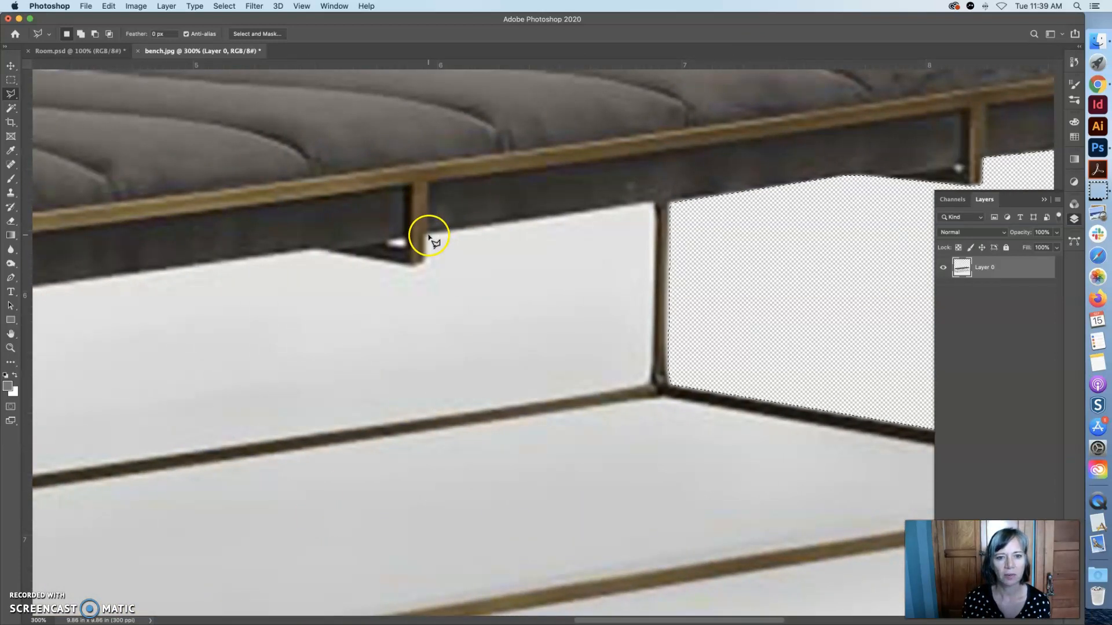
click(429, 237)
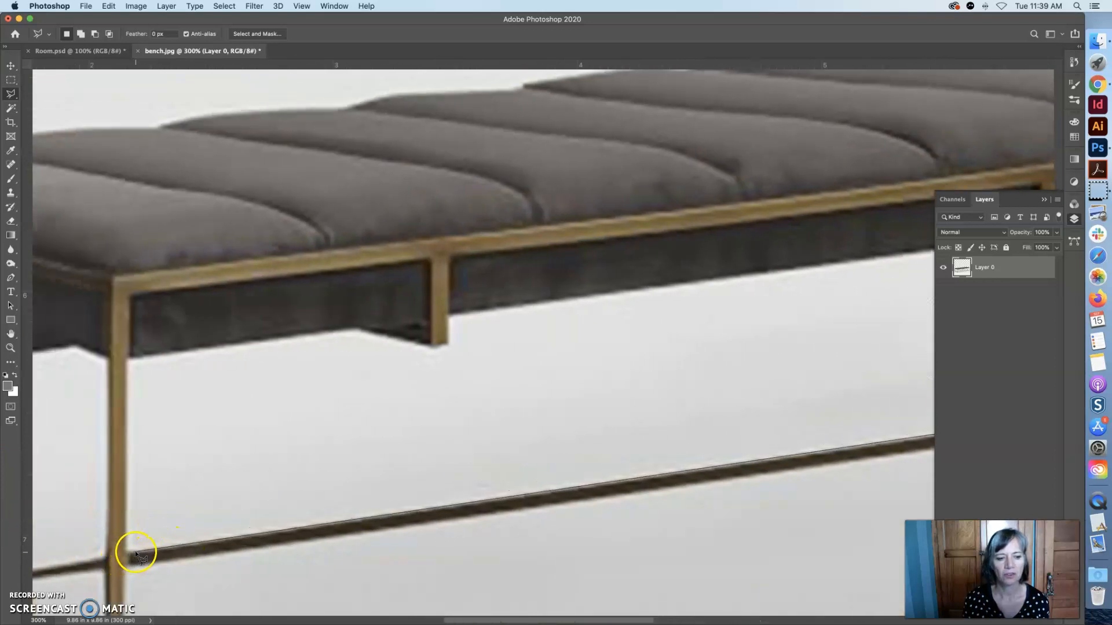
mouse_move(128, 555)
mouse_down()
mouse_move(127, 359)
mouse_move(361, 330)
mouse_move(429, 349)
mouse_up()
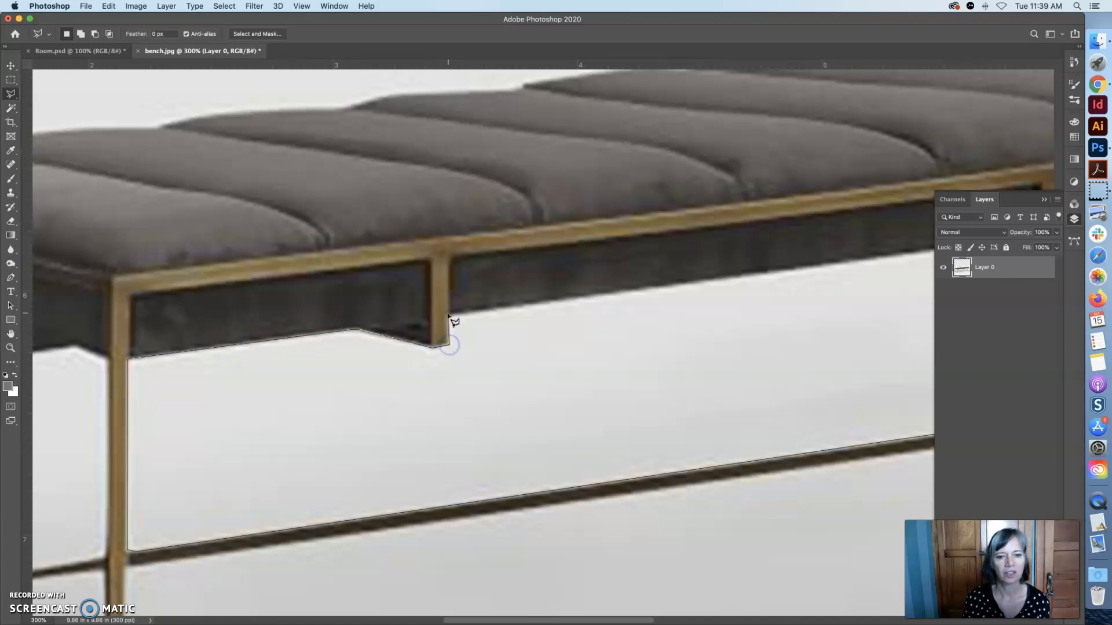
mouse_move(451, 319)
mouse_down()
mouse_move(769, 279)
mouse_move(1080, 217)
mouse_move(772, 274)
mouse_move(820, 252)
mouse_move(910, 268)
mouse_up()
mouse_move(989, 252)
mouse_down()
mouse_move(1083, 234)
mouse_move(969, 280)
mouse_move(1059, 247)
mouse_move(611, 309)
mouse_up()
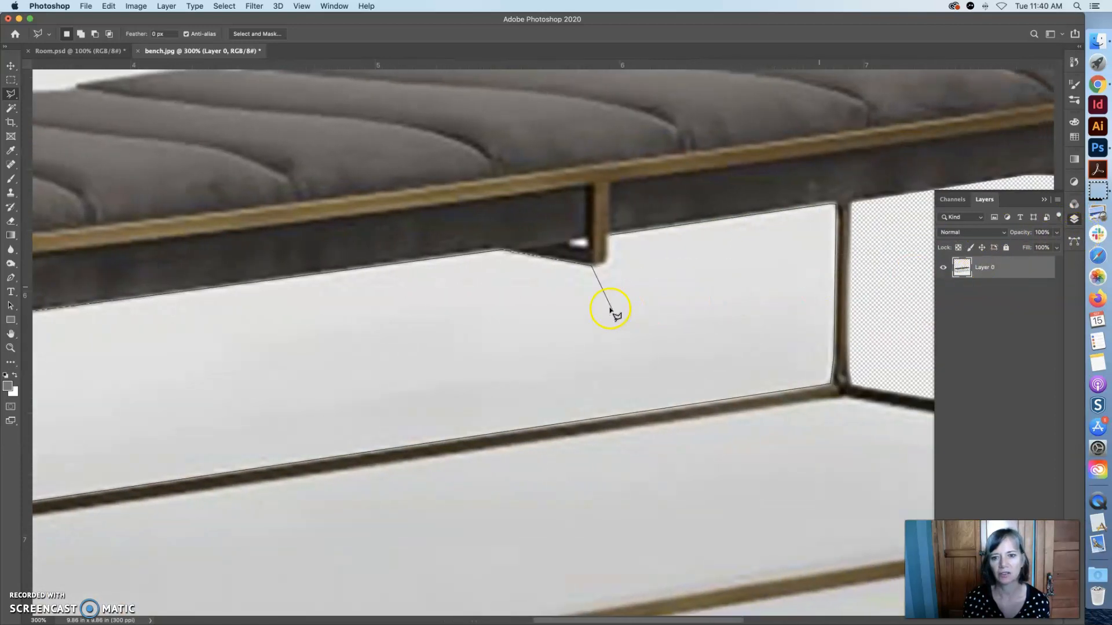
drag(606, 258, 611, 236)
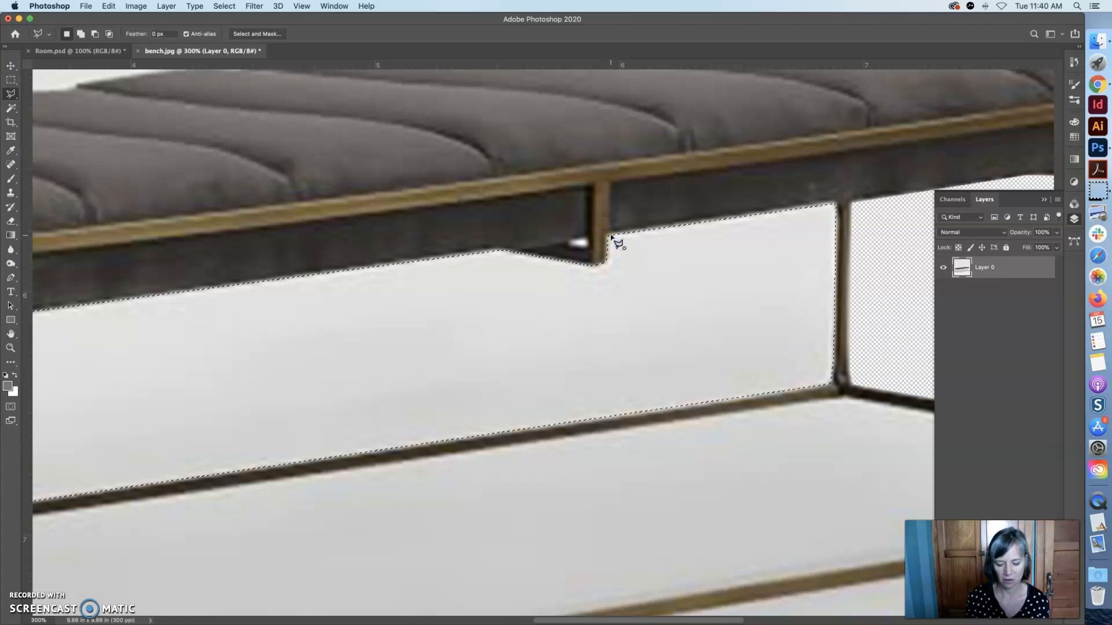
key(Delete)
key(super+d)
Step: Trace the floor area enclosed by the bench's rear, right and front bottom rails up to the front leg and delete it
scroll(599, 445, down, 5)
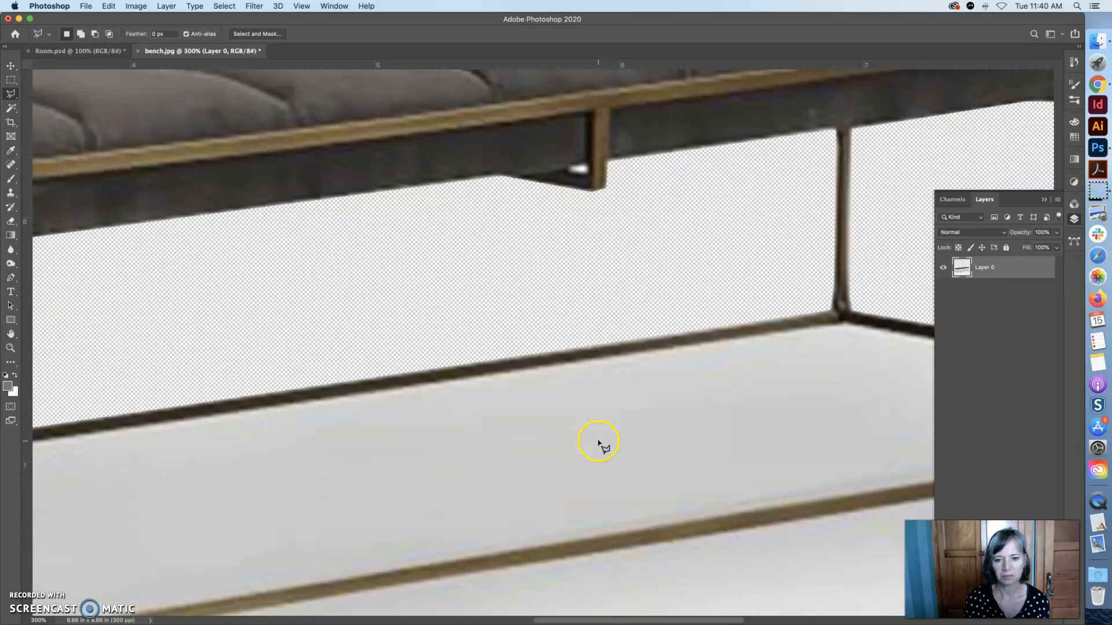
scroll(701, 386, right, 2)
scroll(702, 388, right, 5)
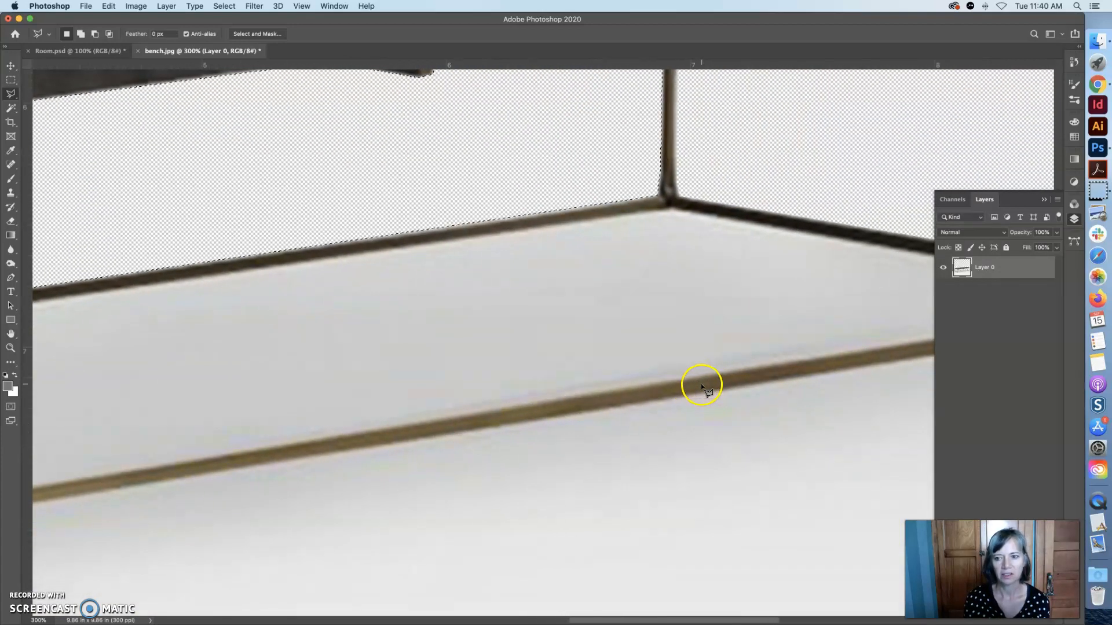
scroll(702, 388, right, 2)
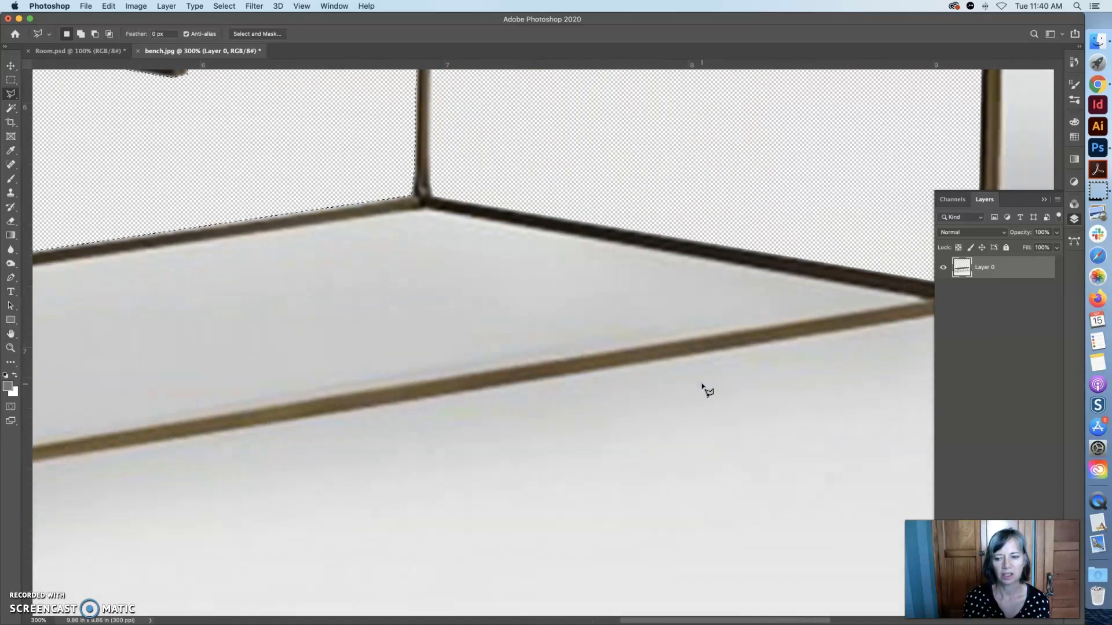
scroll(702, 389, right, 2)
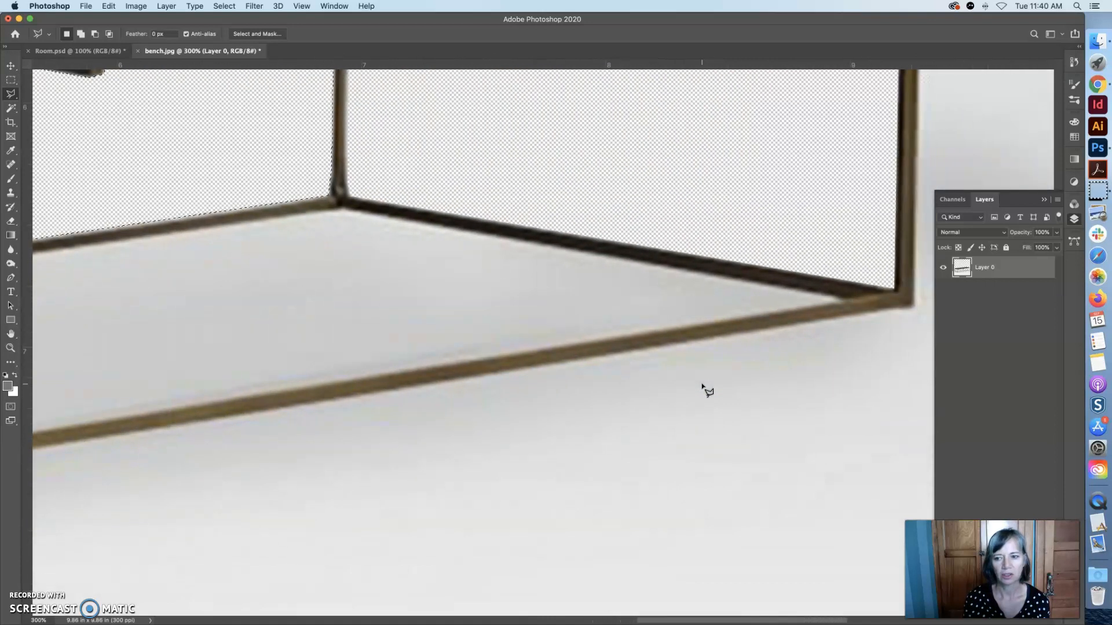
click(343, 210)
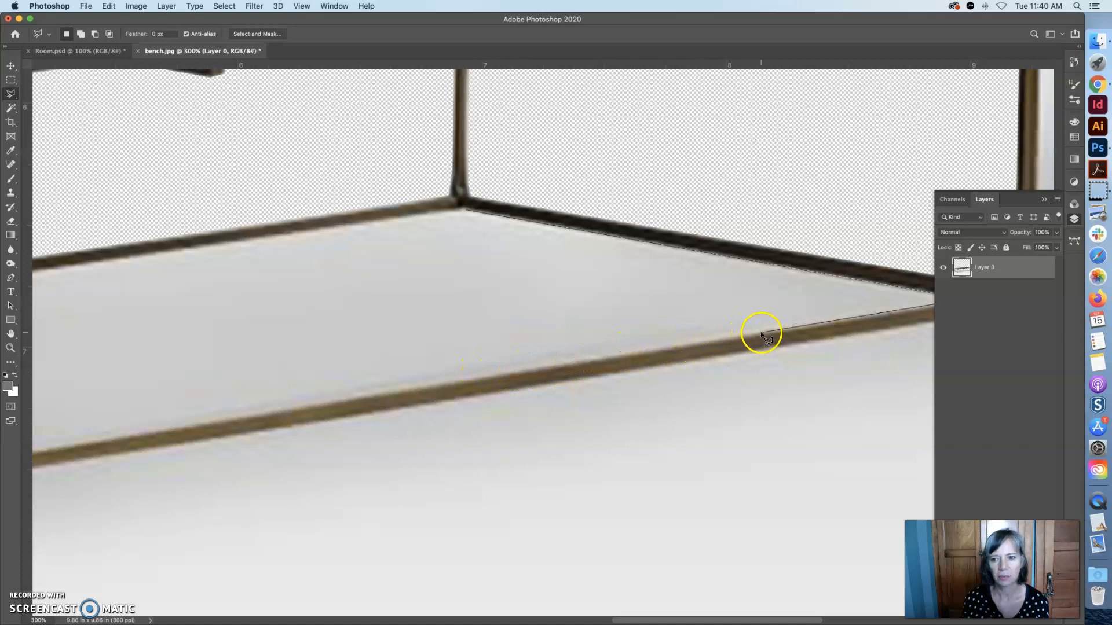
click(478, 379)
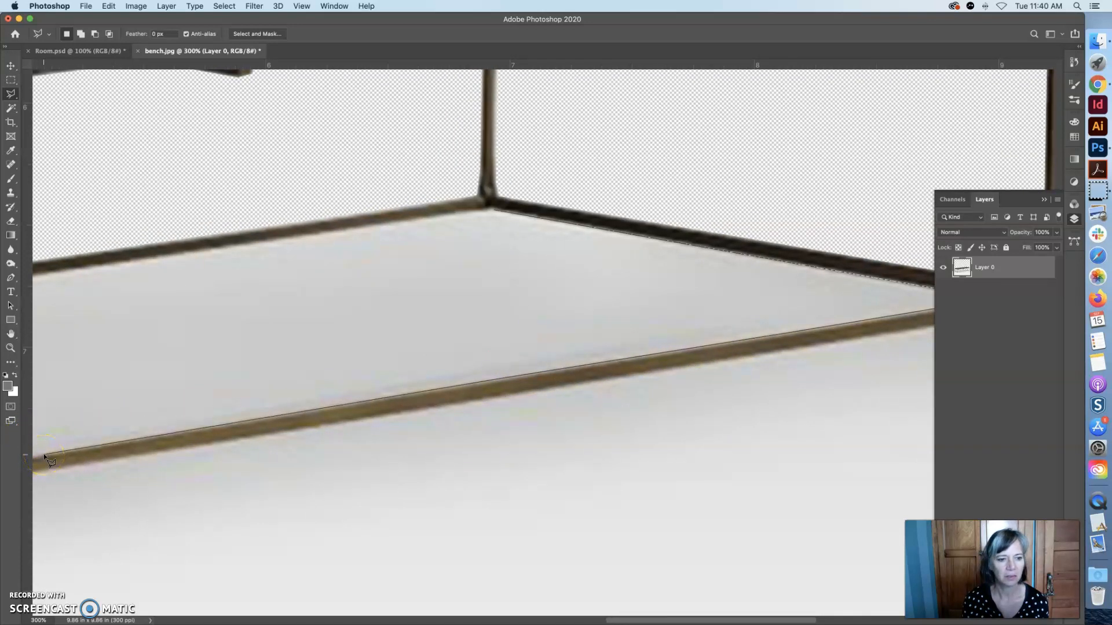
click(53, 512)
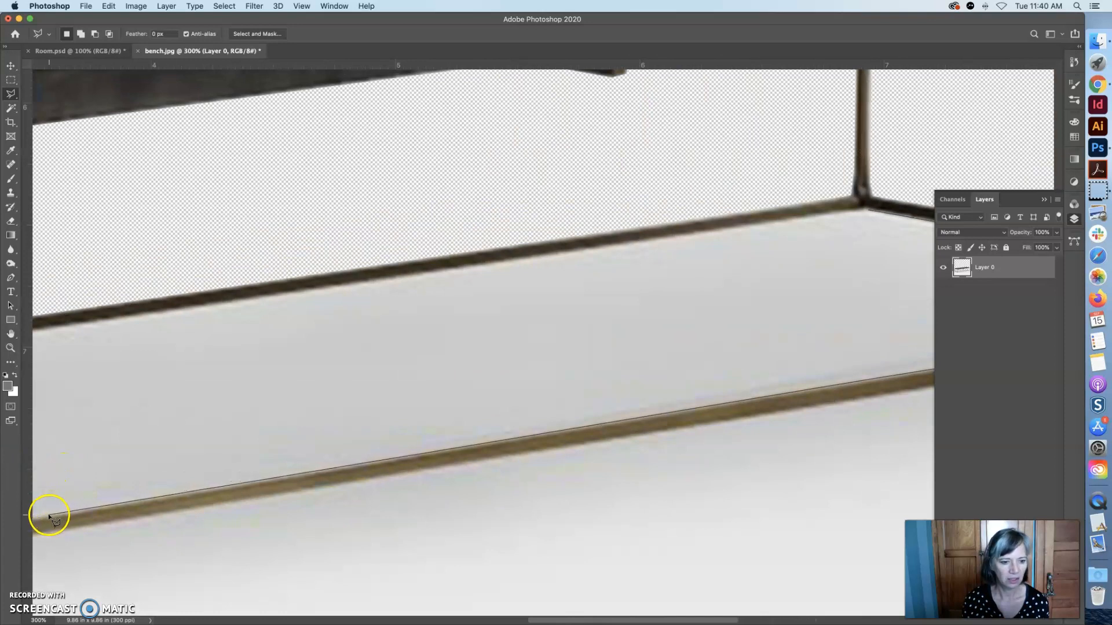
click(112, 561)
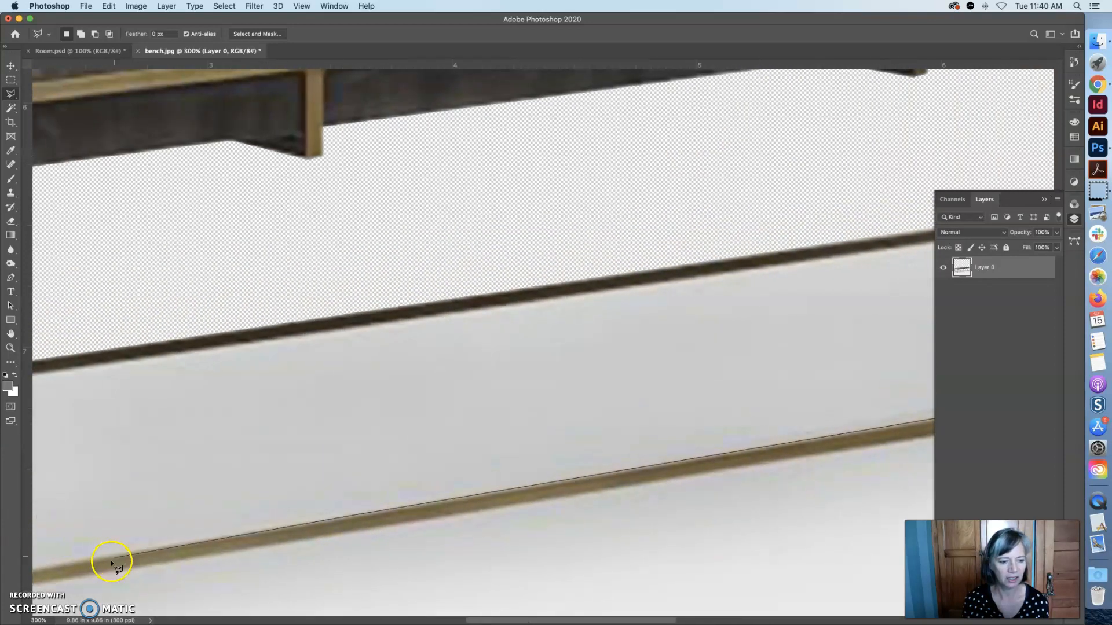
click(83, 561)
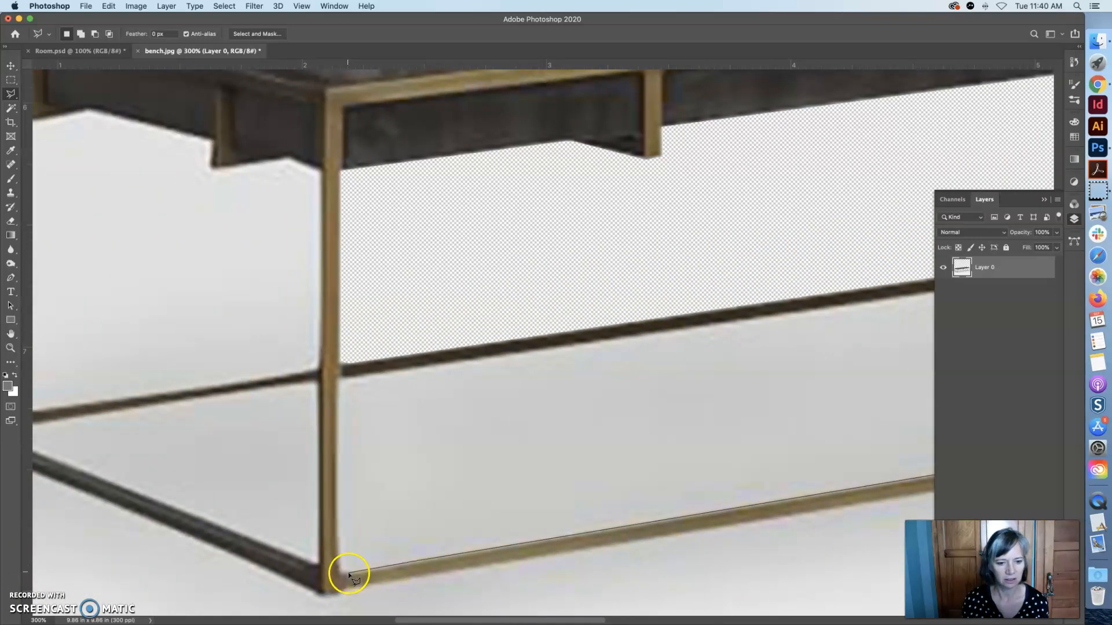
click(341, 574)
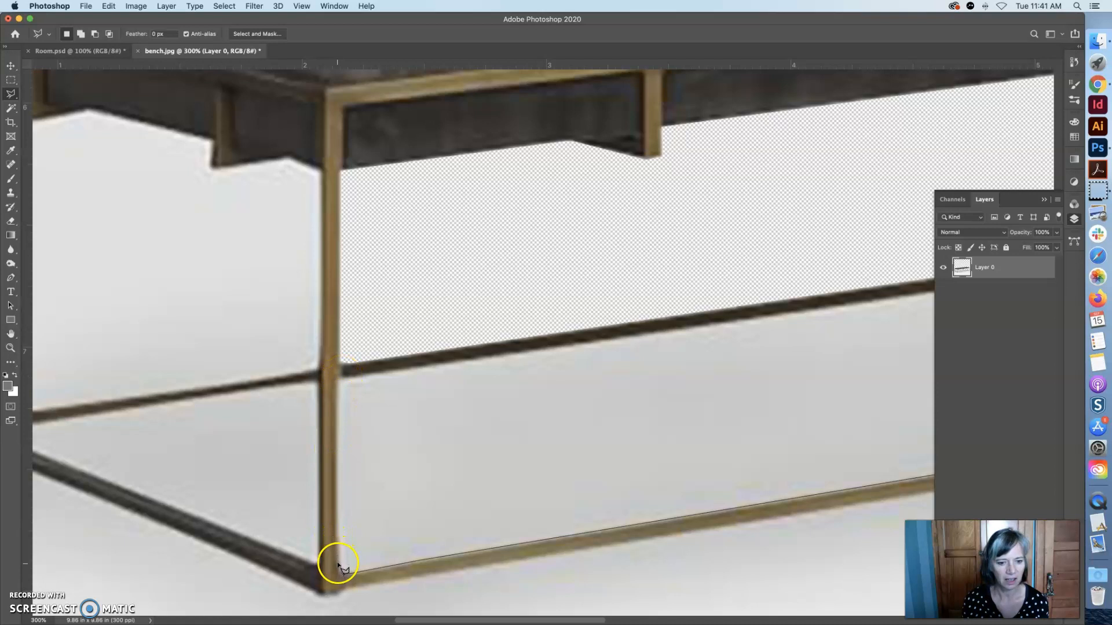
click(340, 571)
click(338, 373)
click(336, 380)
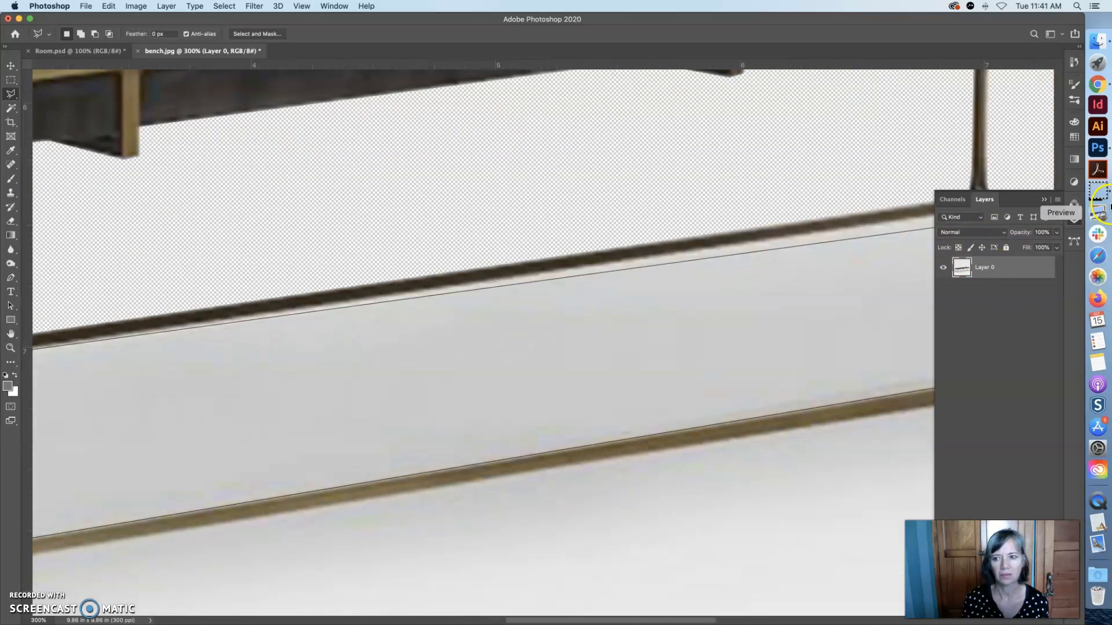
double_click(817, 210)
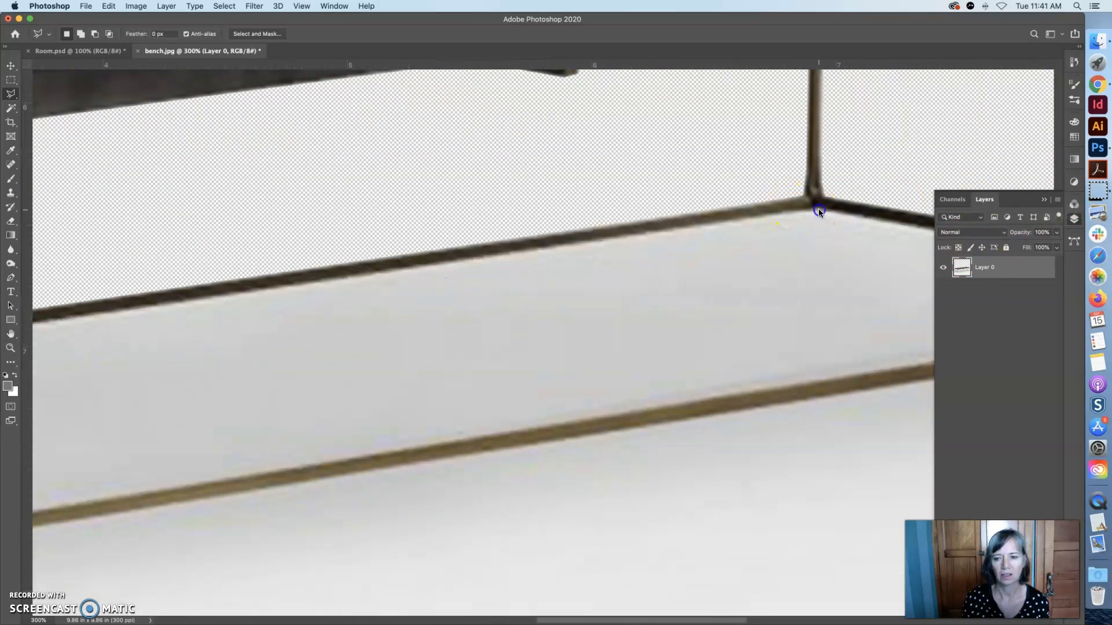
key(Delete)
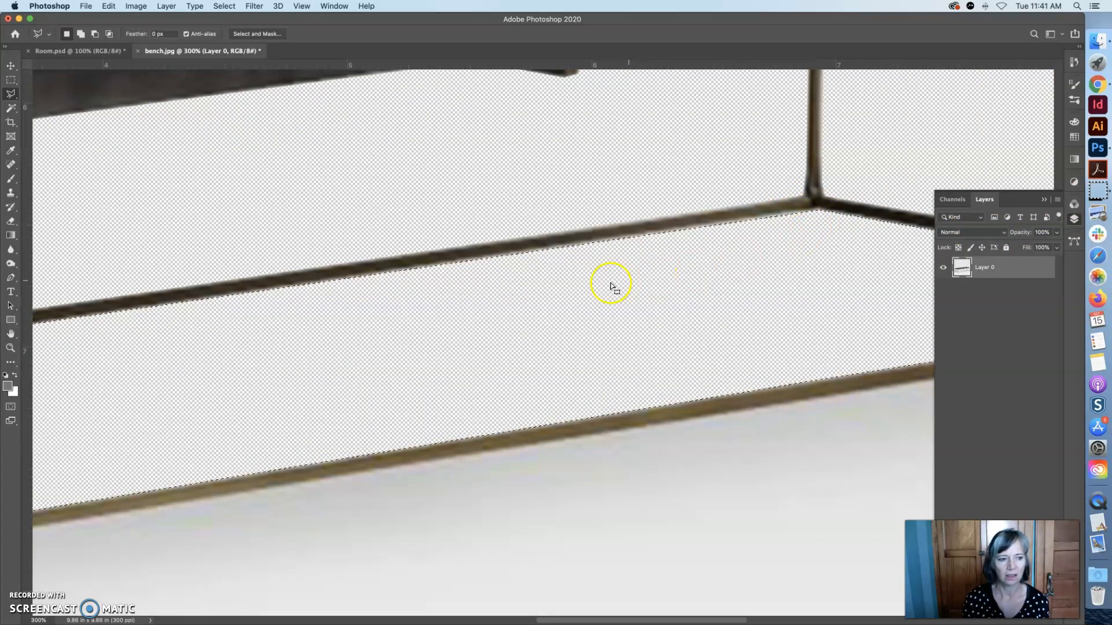
Step: Trace the floor triangle enclosed by the bottom rails and front leg at the bench's left end with the Polygonal Lasso and delete it
scroll(611, 282, left, 10)
scroll(517, 299, left, 10)
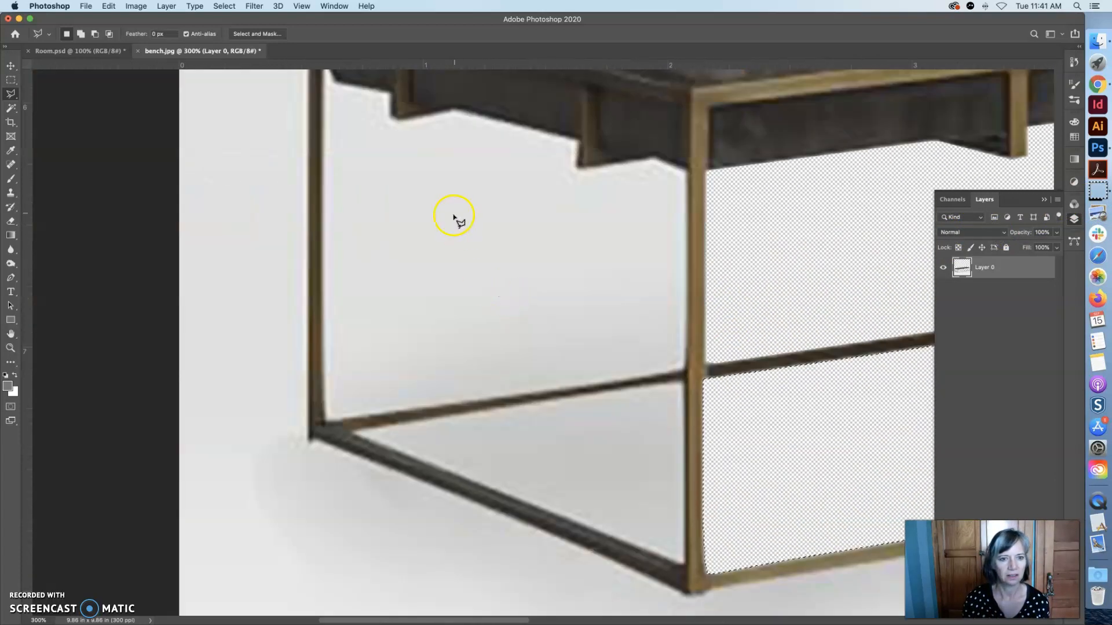
click(354, 432)
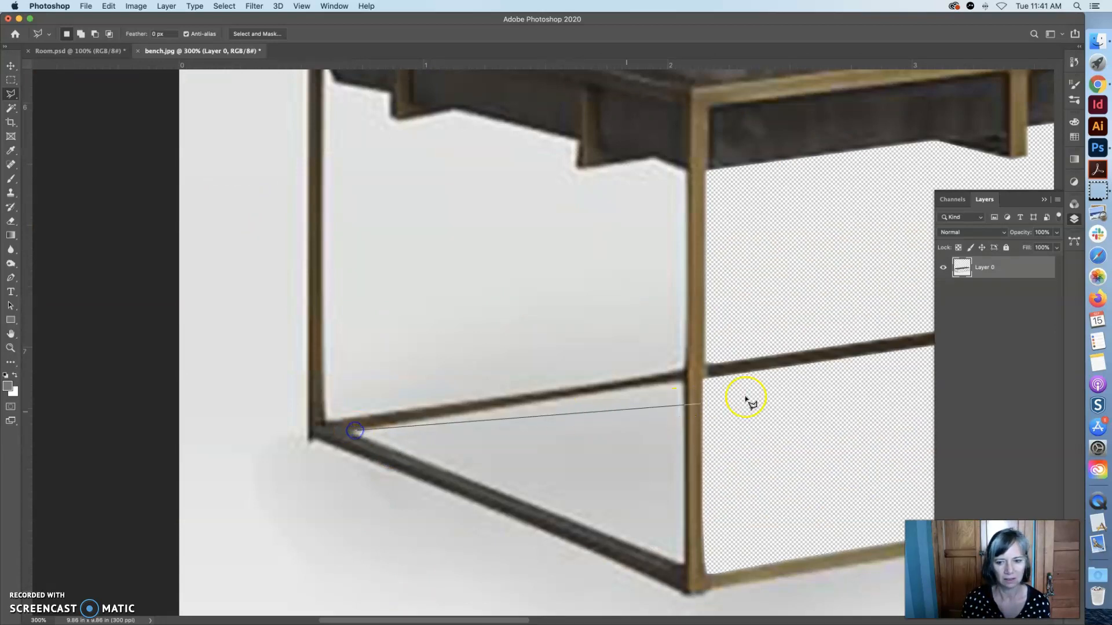
click(683, 382)
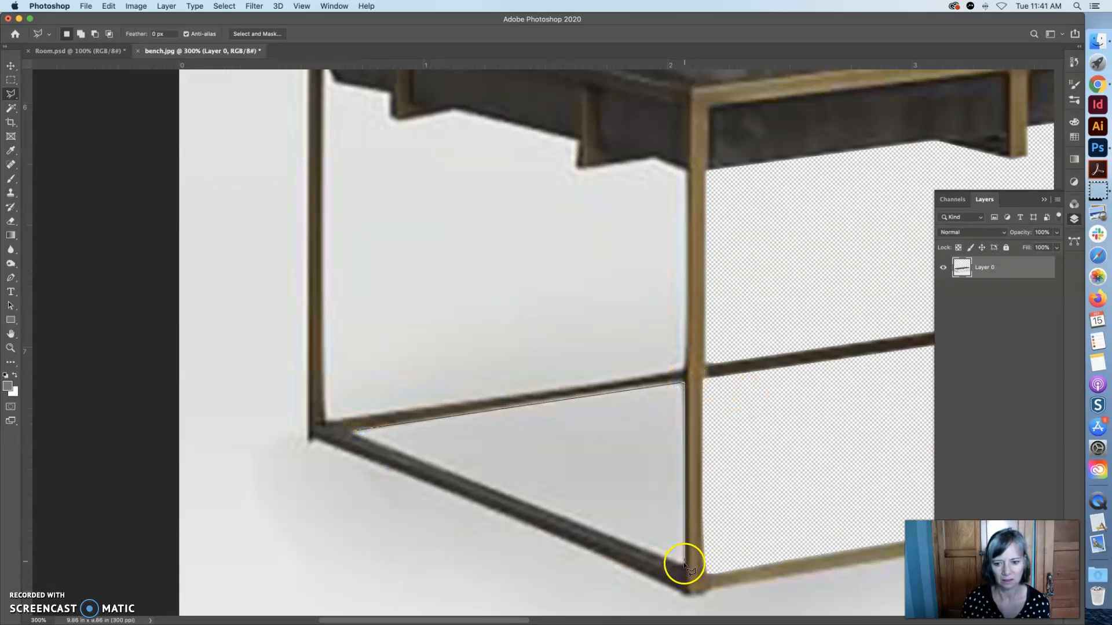
click(682, 565)
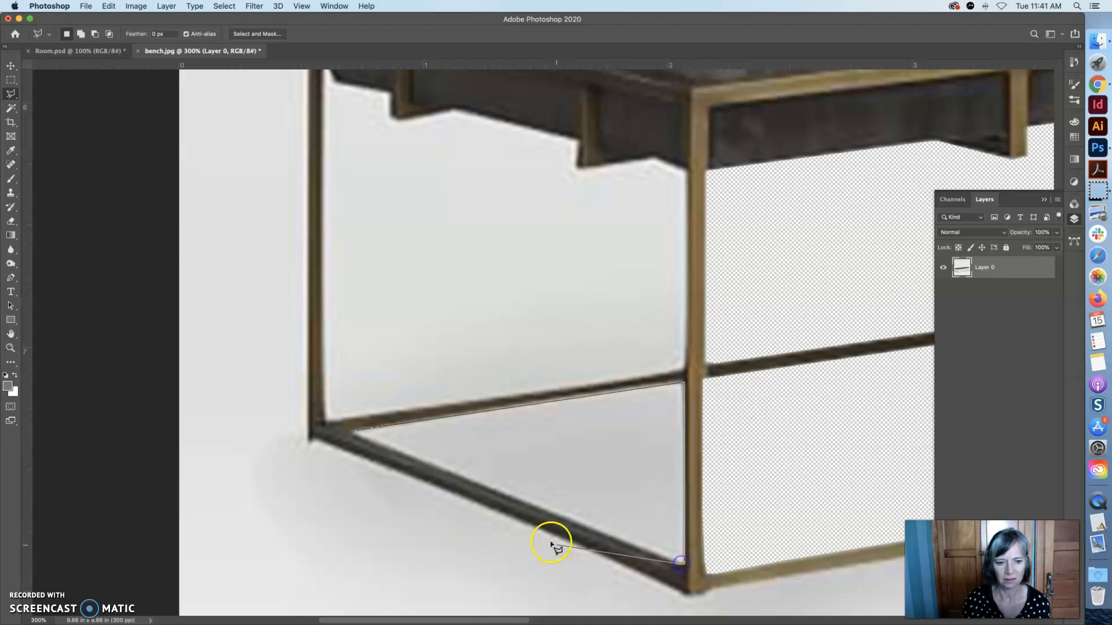
click(354, 432)
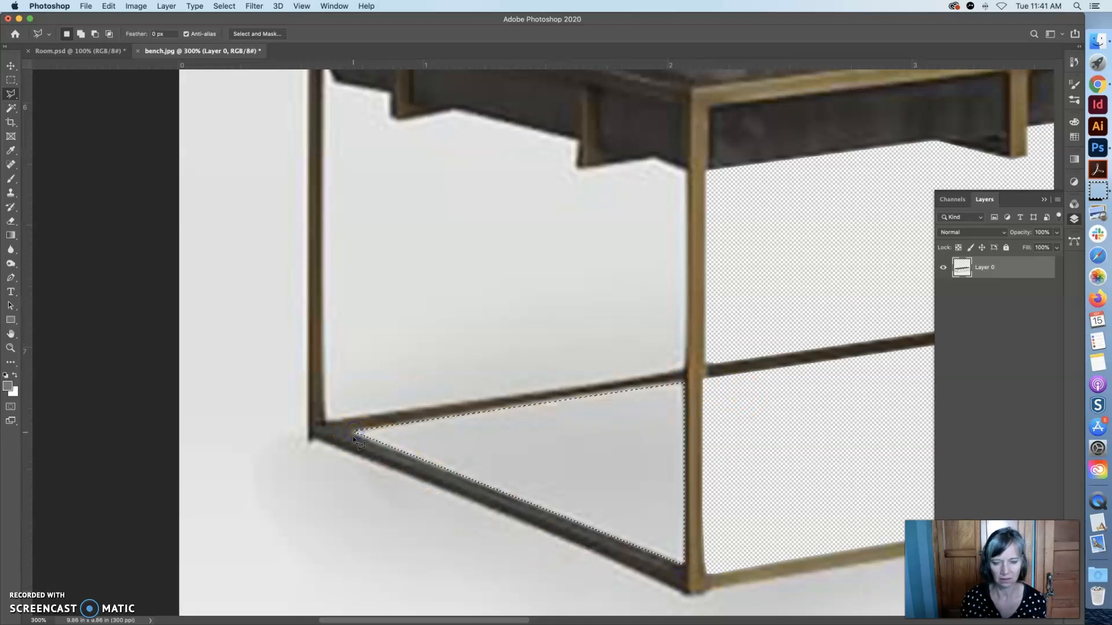
key(Delete)
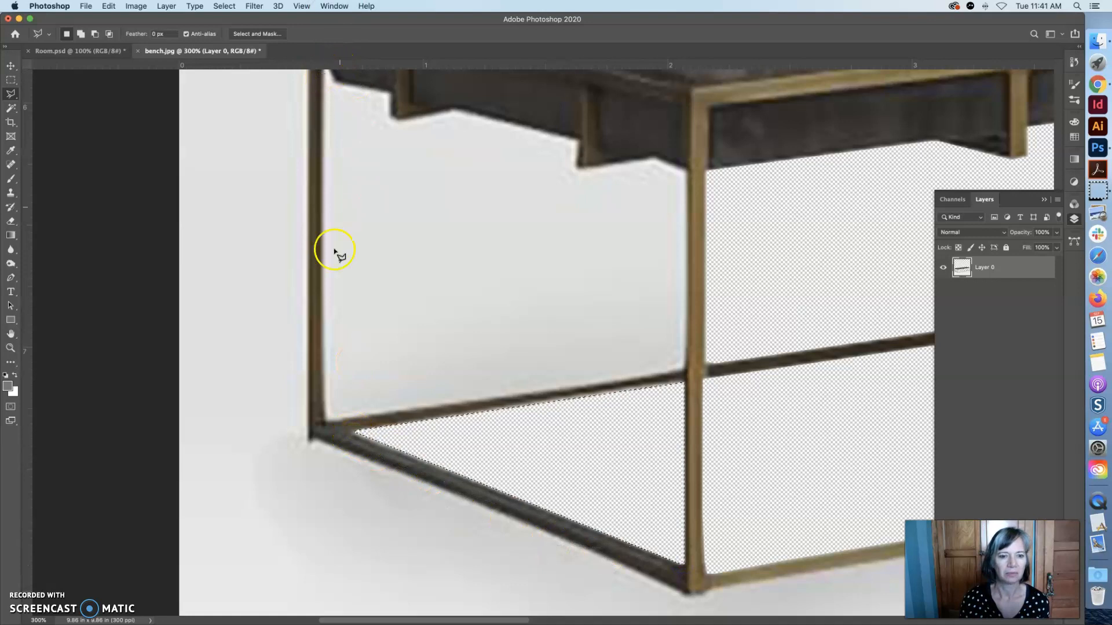
Step: Outline the background opening between the two legs at the bench's left end, following the stepped seat underside, and delete it
click(325, 420)
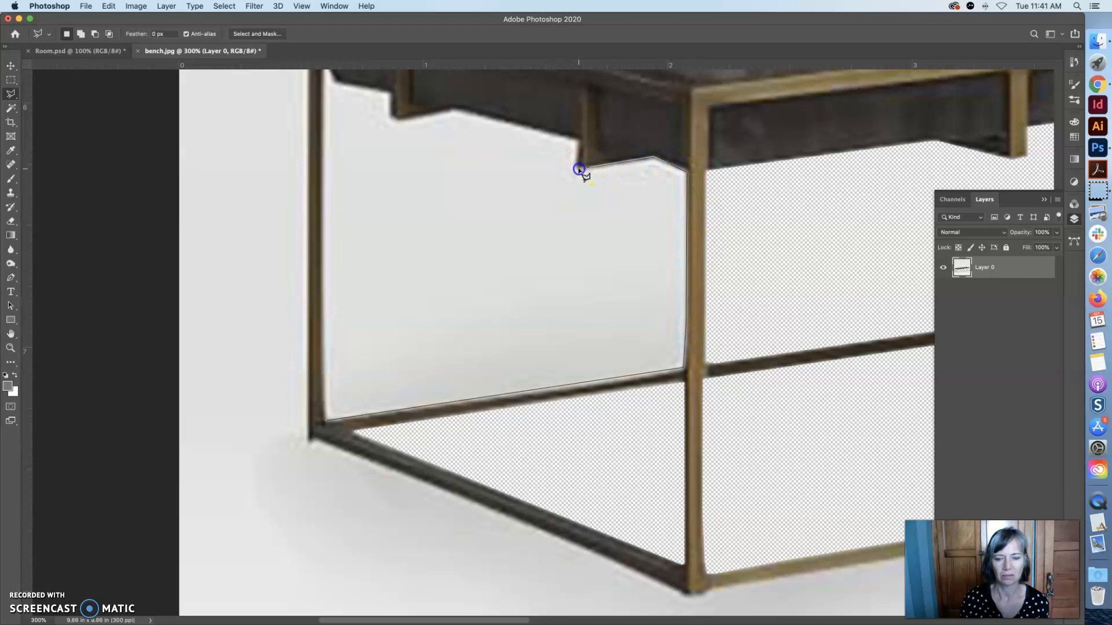
click(455, 110)
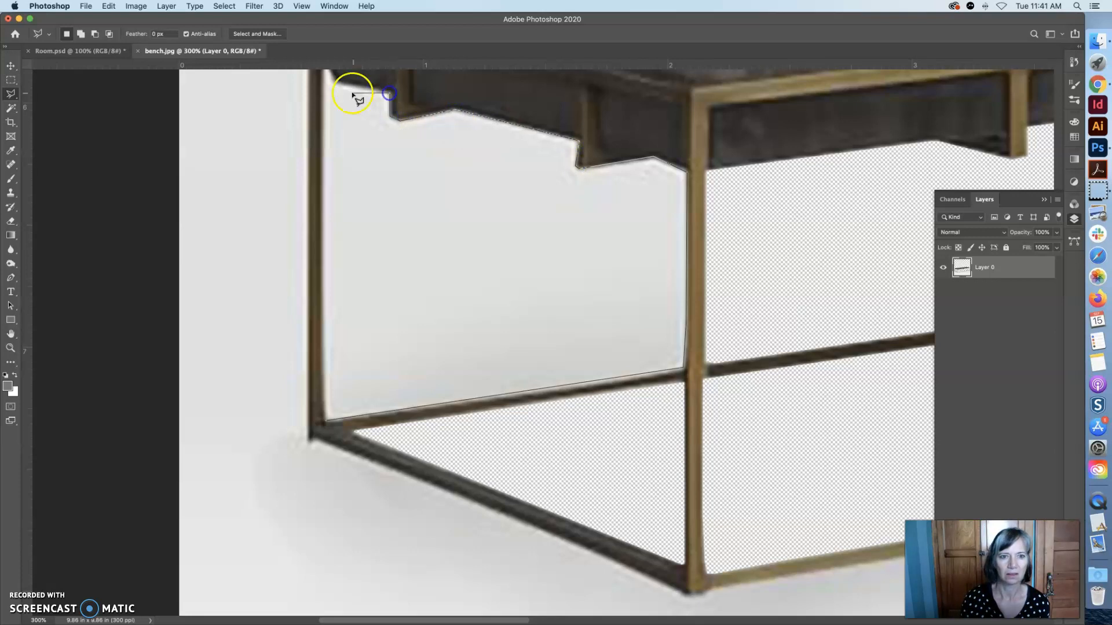
click(334, 81)
scroll(334, 81, up, 3)
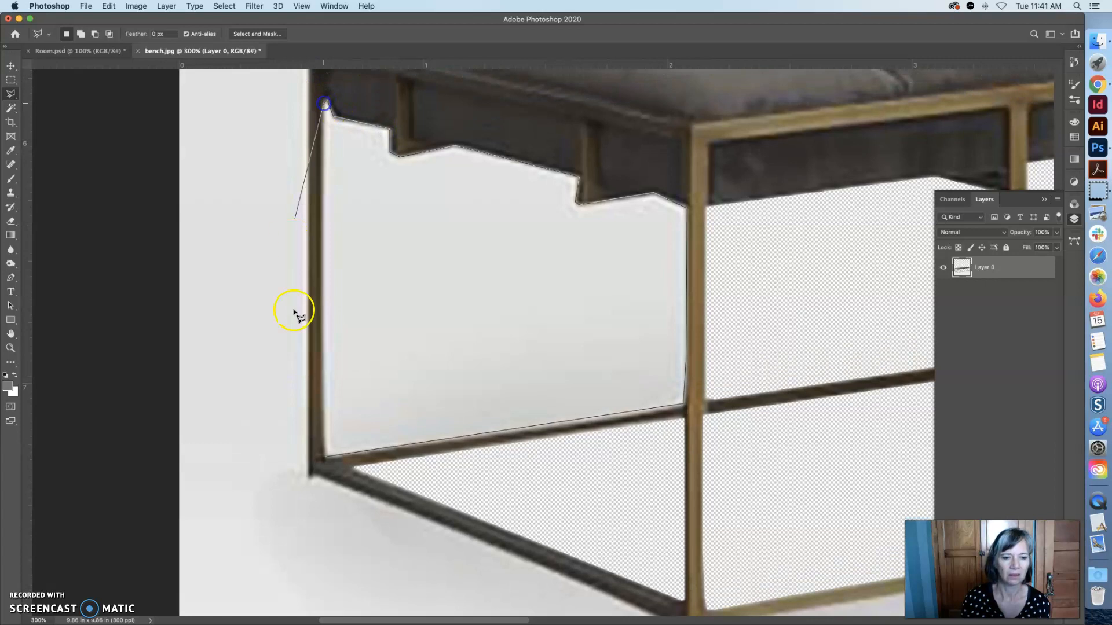
click(324, 456)
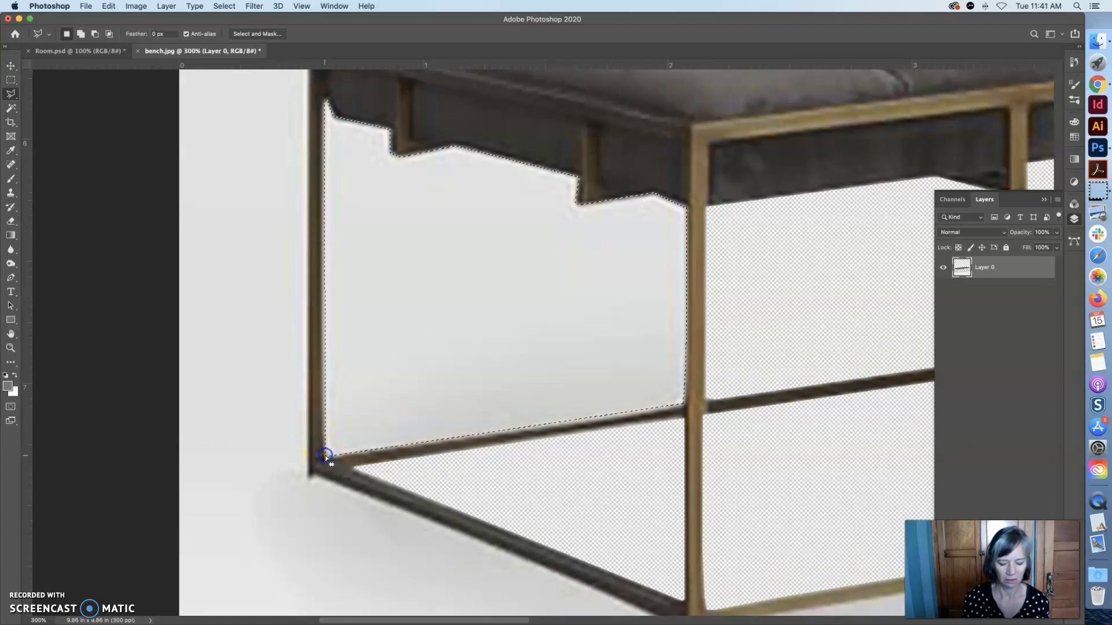
key(Delete)
Step: Delete the background strip beyond the bench's right leg using a rectangular marquee selection that reaches the image's right edge
scroll(673, 497, down, 1)
key(super+space)
alt+super+click(562, 496)
alt+super+click(562, 496)
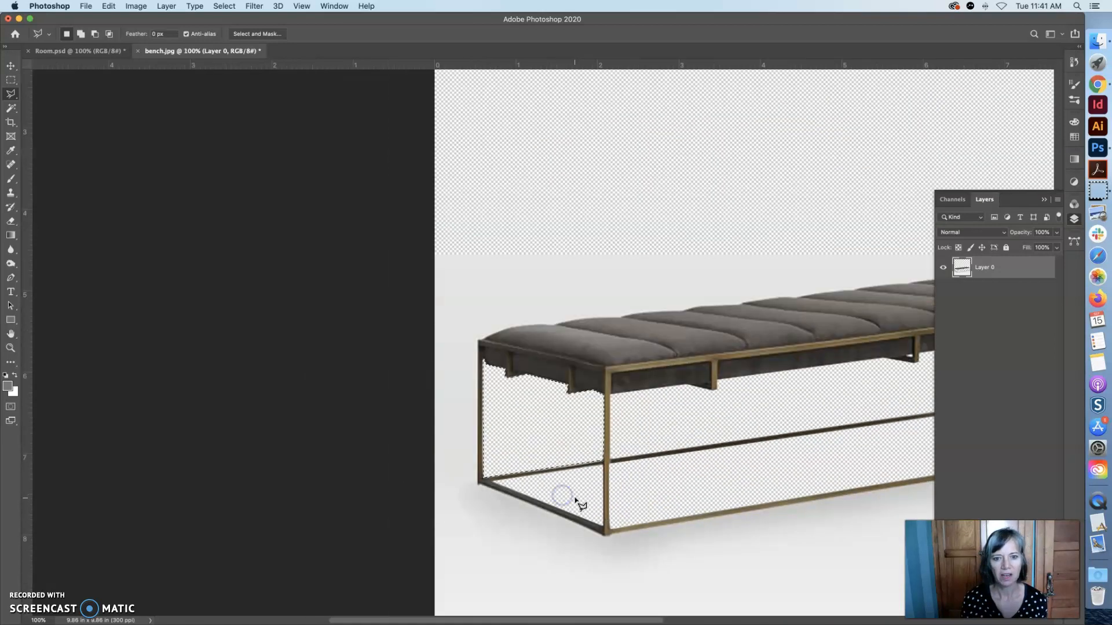
scroll(673, 537, down, 4)
scroll(675, 538, right, 8)
scroll(674, 538, up, 1)
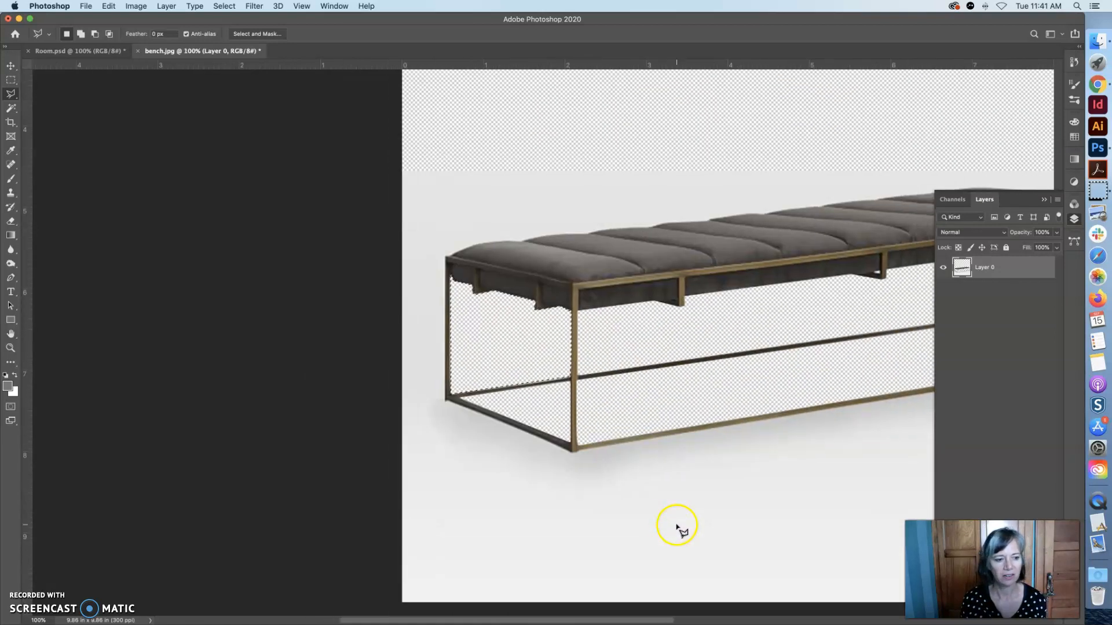
key(super+space)
alt+super+click(678, 525)
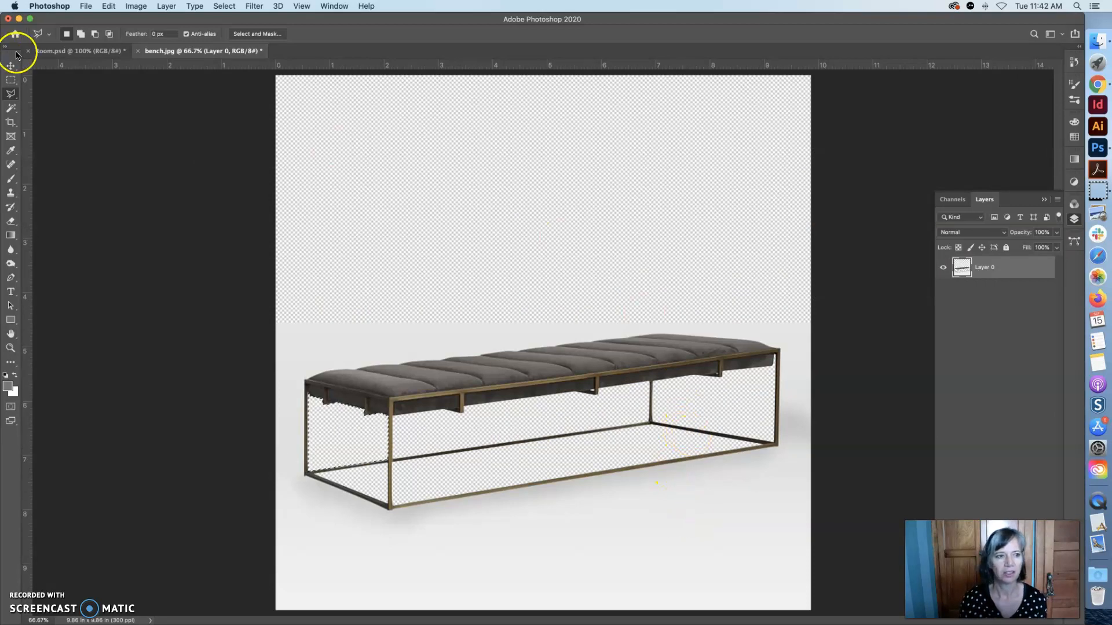
click(10, 80)
drag(822, 298, 784, 499)
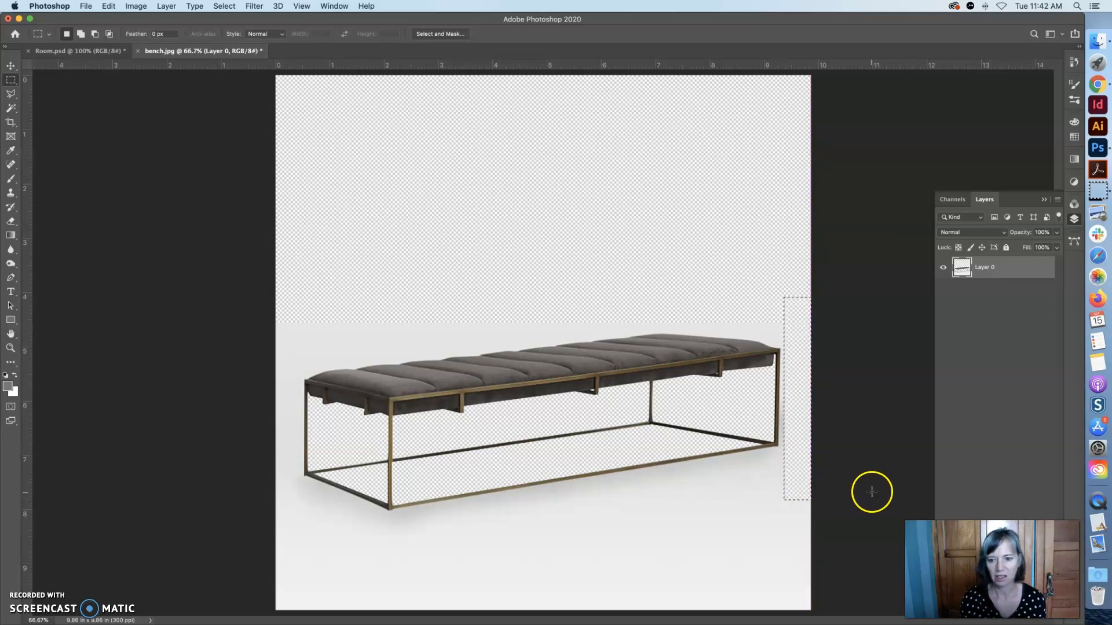
Step: Delete the background strip across the full image width below the bench using a rectangular marquee selection, and deselect
drag(263, 526, 828, 623)
key(Delete)
drag(817, 544, 489, 512)
drag(253, 310, 299, 542)
click(481, 526)
Step: Start a Polygonal Lasso outline at the seat's right corner, following the right leg's outer edge and front bottom rail to the front leg's foot
key(super+space)
super+click(582, 477)
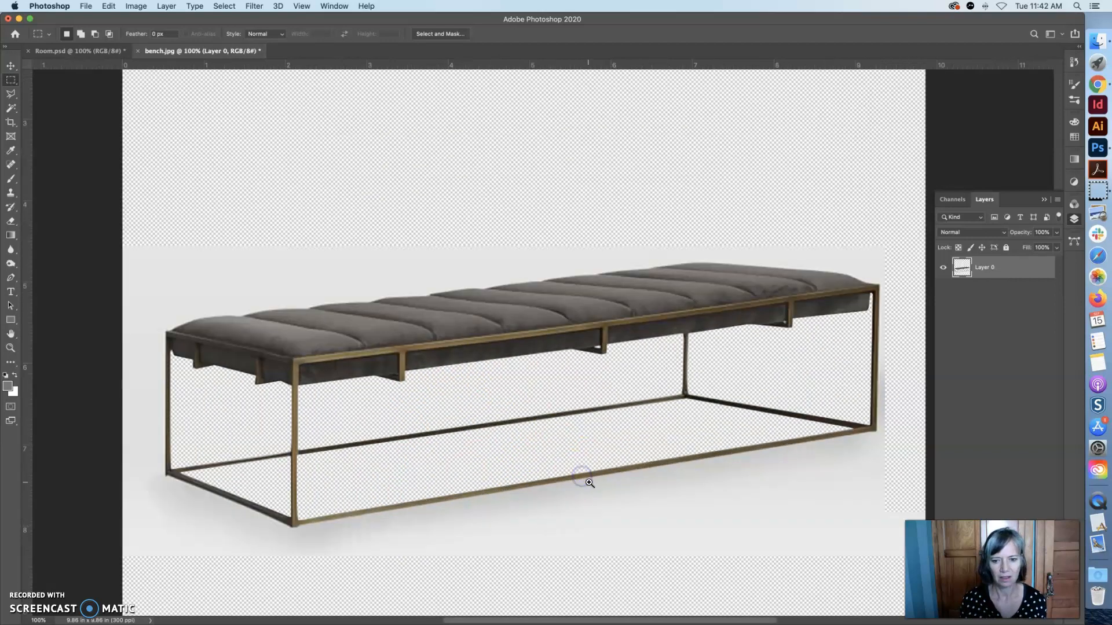
super+click(589, 482)
scroll(690, 472, right, 10)
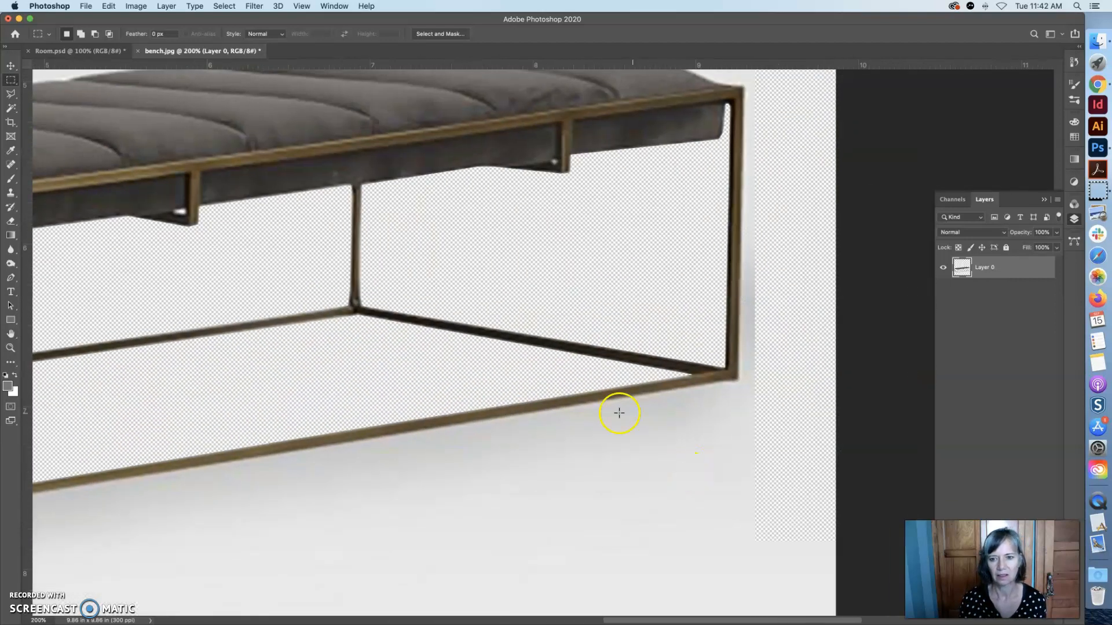
click(10, 95)
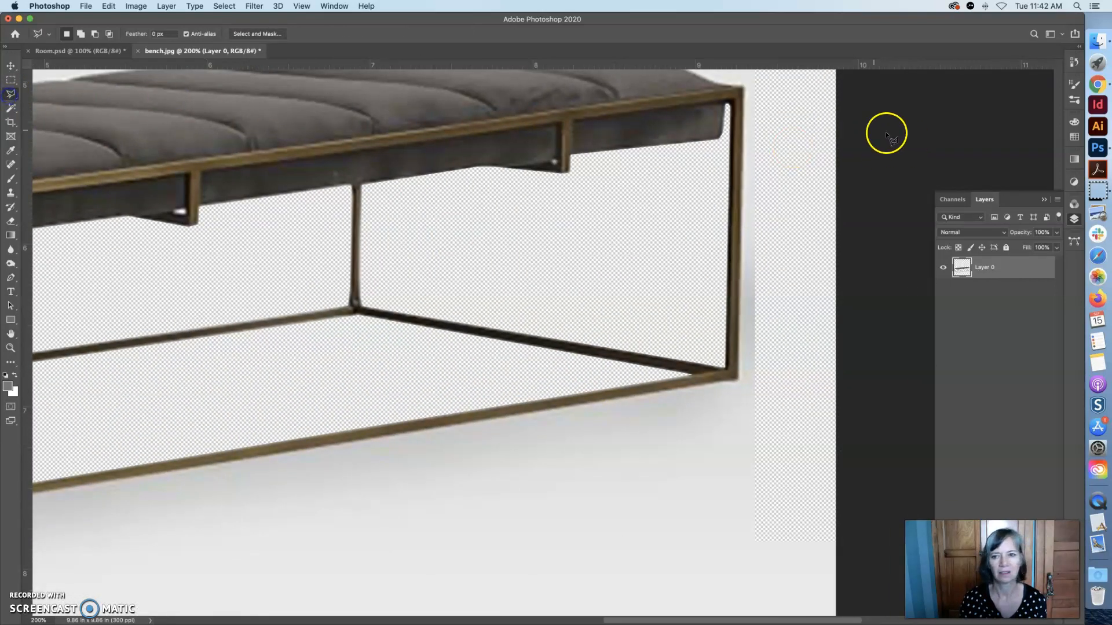
click(744, 89)
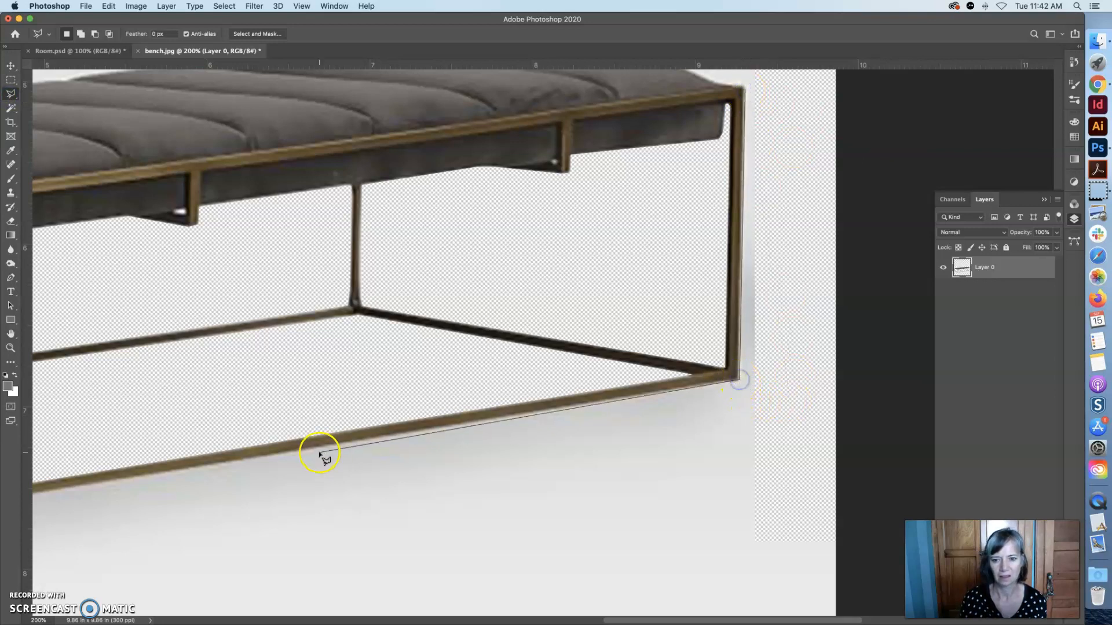
click(200, 467)
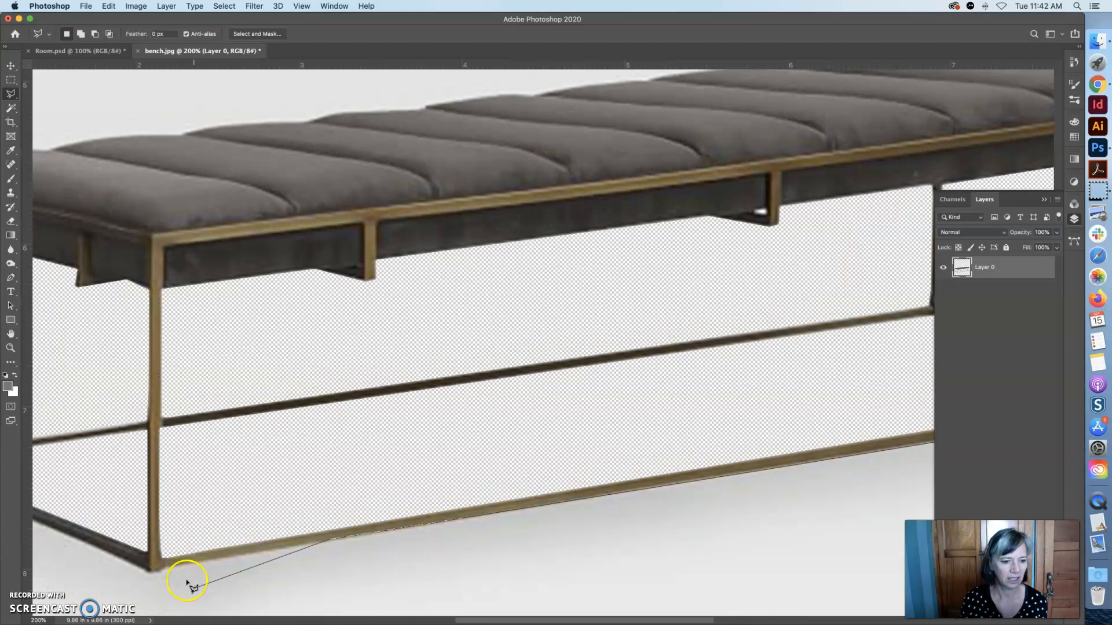
click(155, 575)
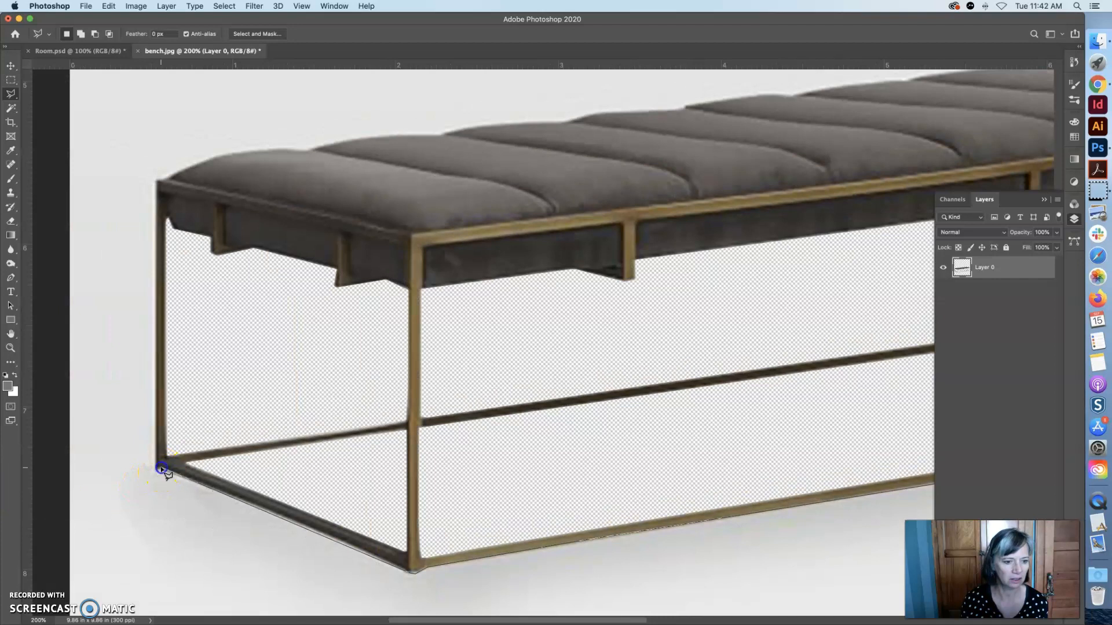
Step: Continue the outline along the left bottom rail and left leg, close it around the outside below and right of the bench, delete and deselect
click(154, 465)
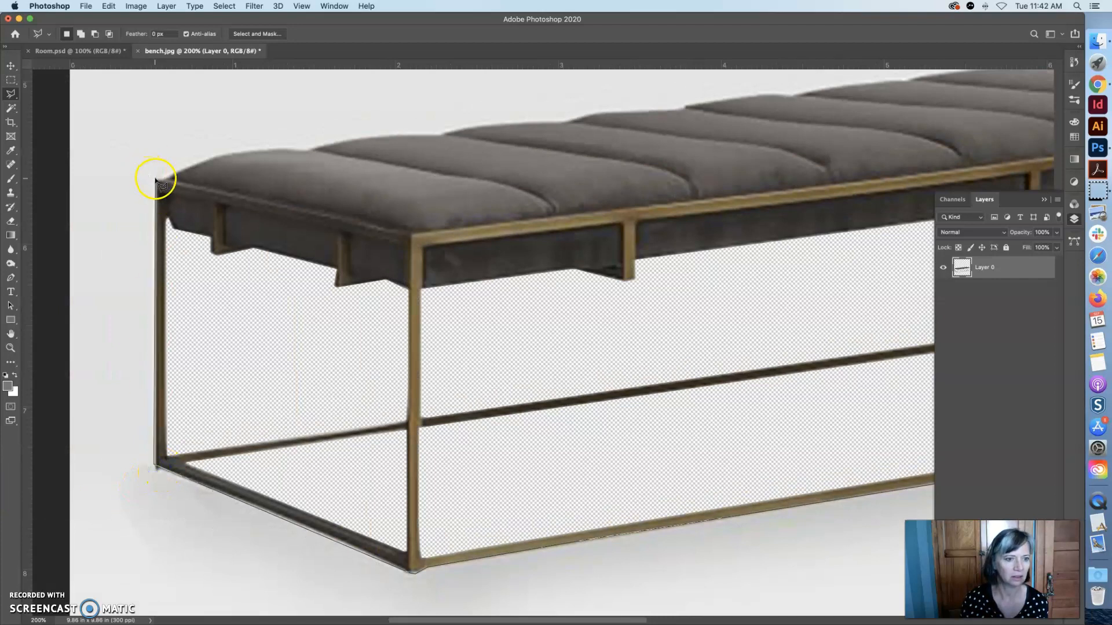
click(155, 179)
click(61, 173)
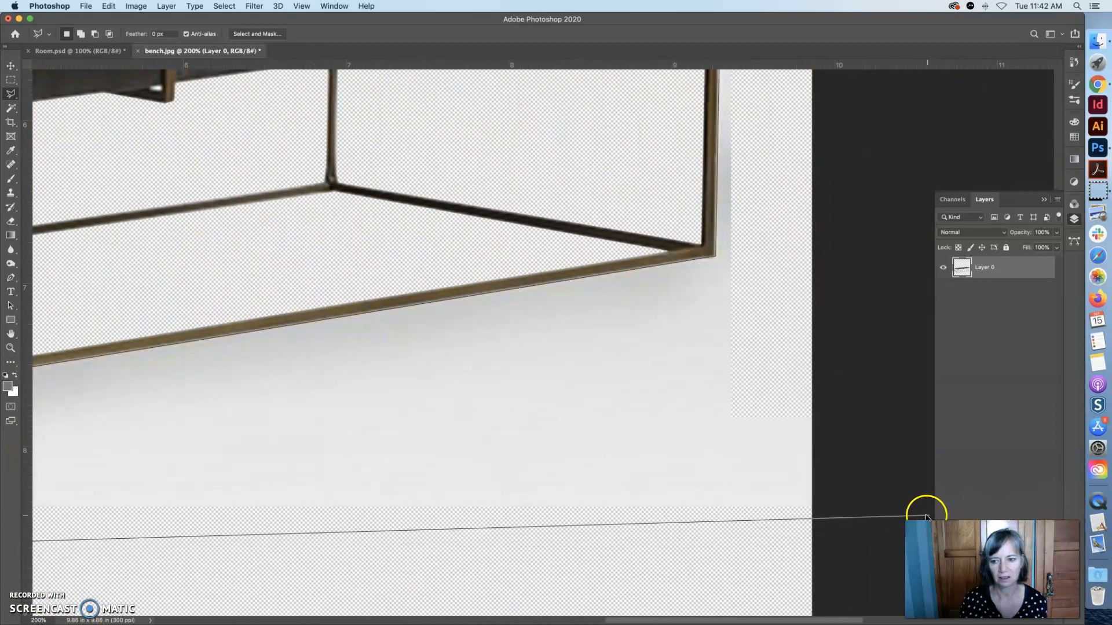
click(874, 522)
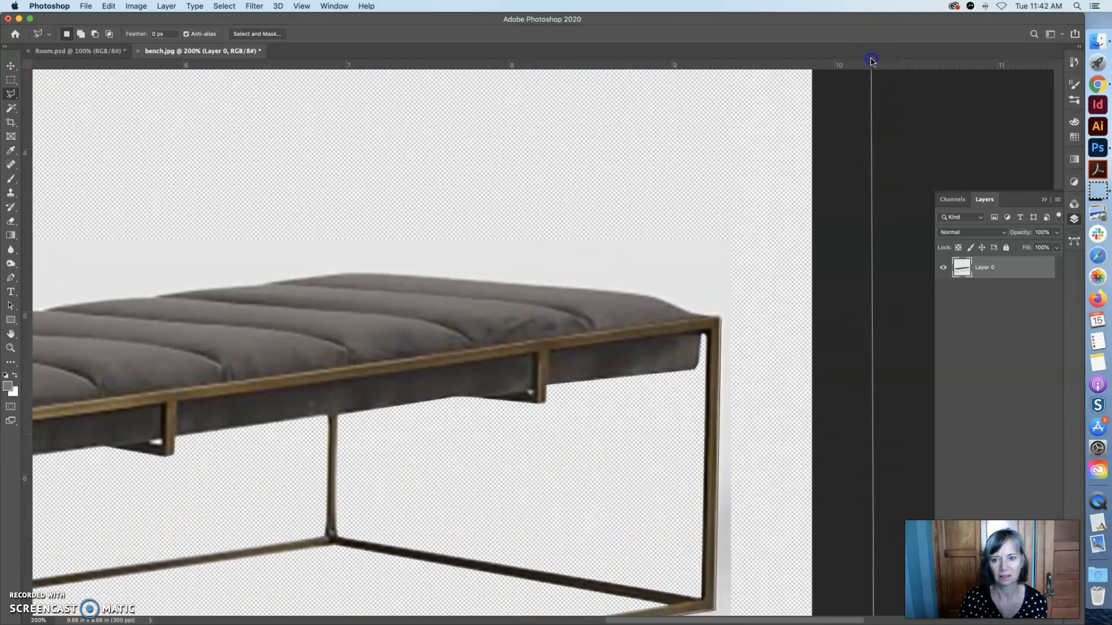
click(872, 59)
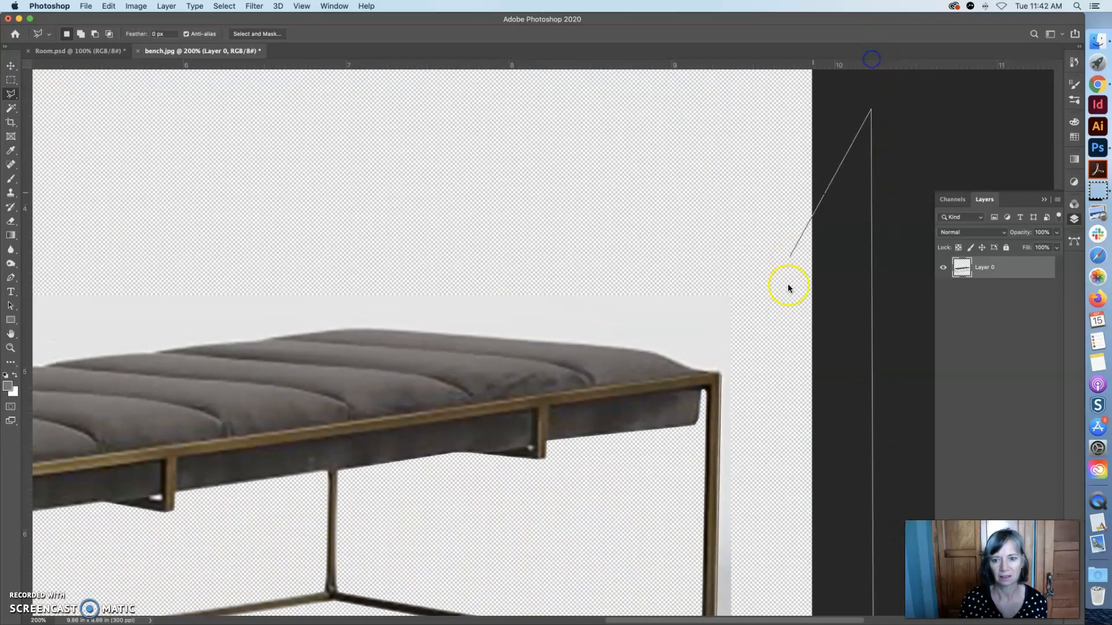
double_click(721, 377)
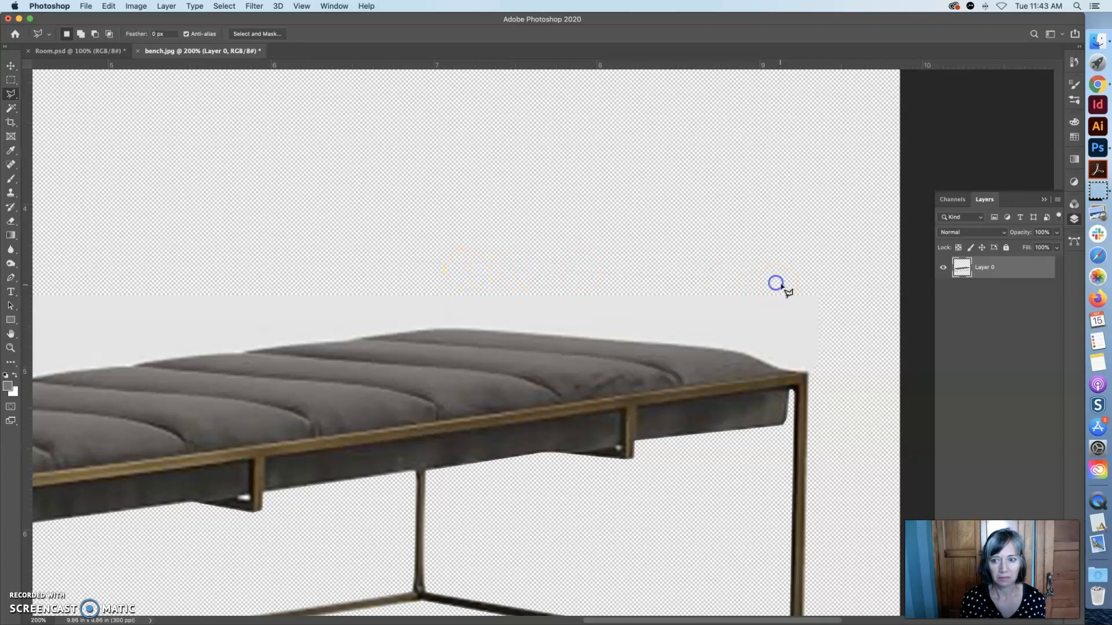
Step: Try erasing the background along the cushion's upper edge near the right end with a 23 px Eraser at 0% hardness
click(669, 314)
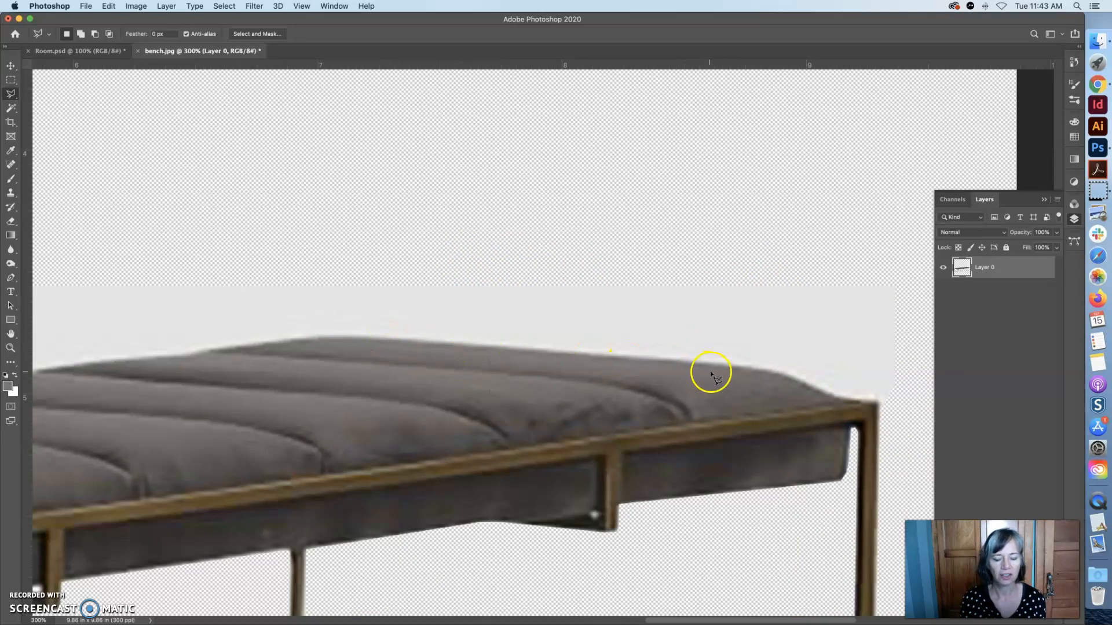
key(super+space)
super+click(683, 372)
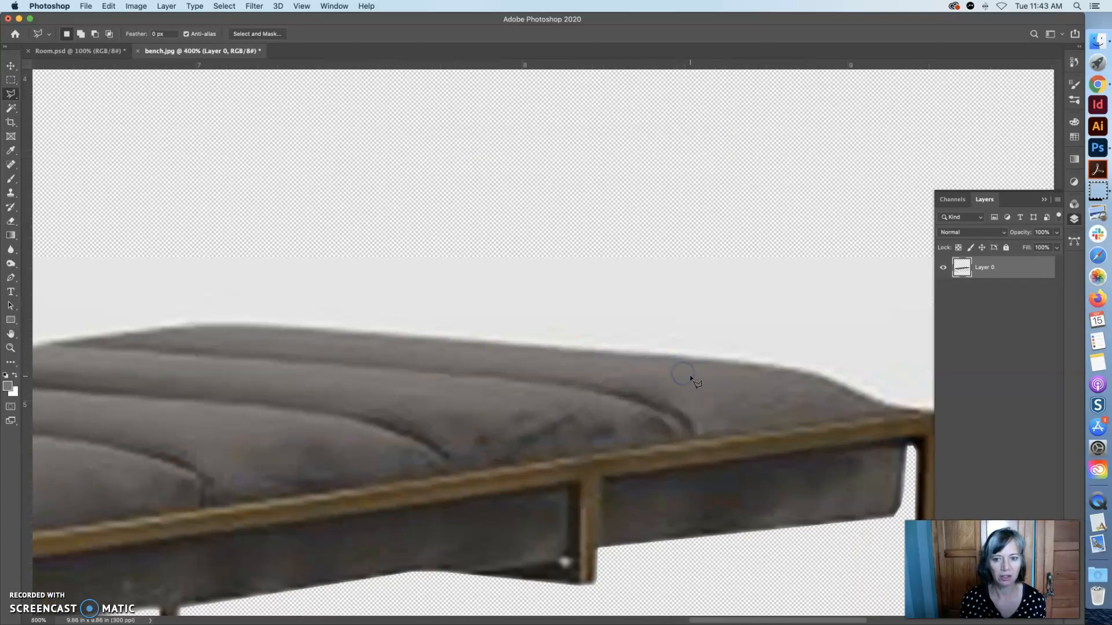
scroll(695, 377, right, 8)
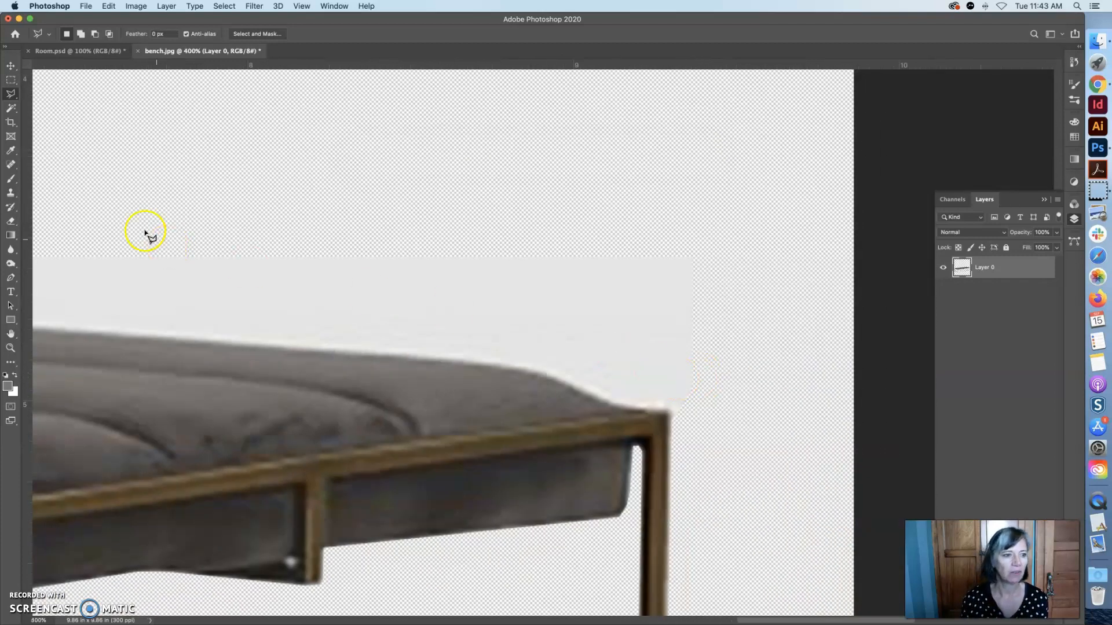
click(11, 221)
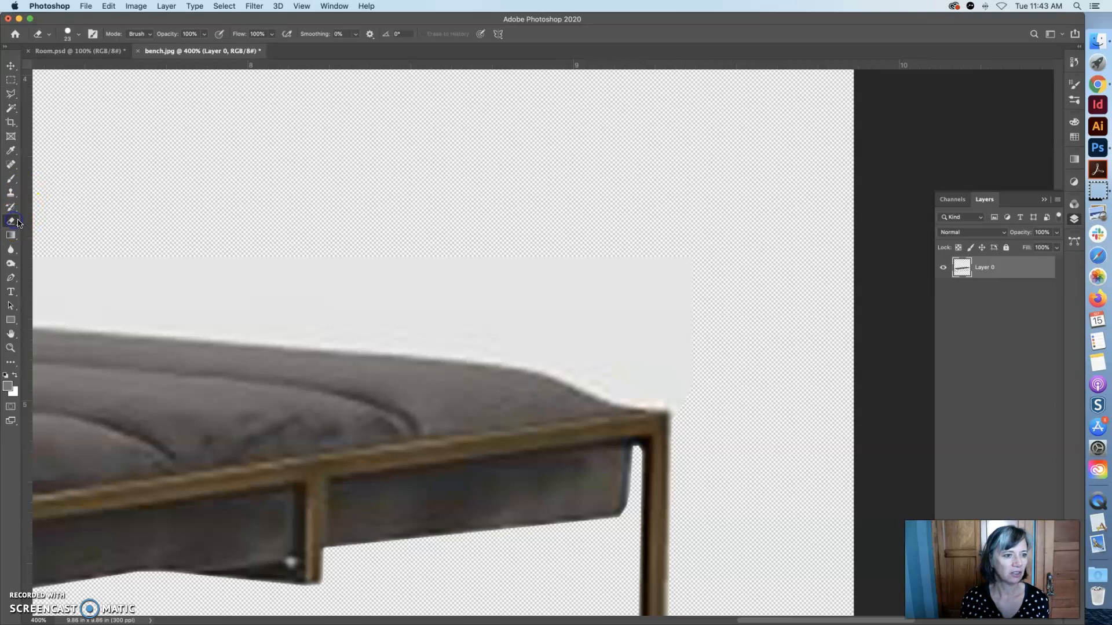
click(81, 37)
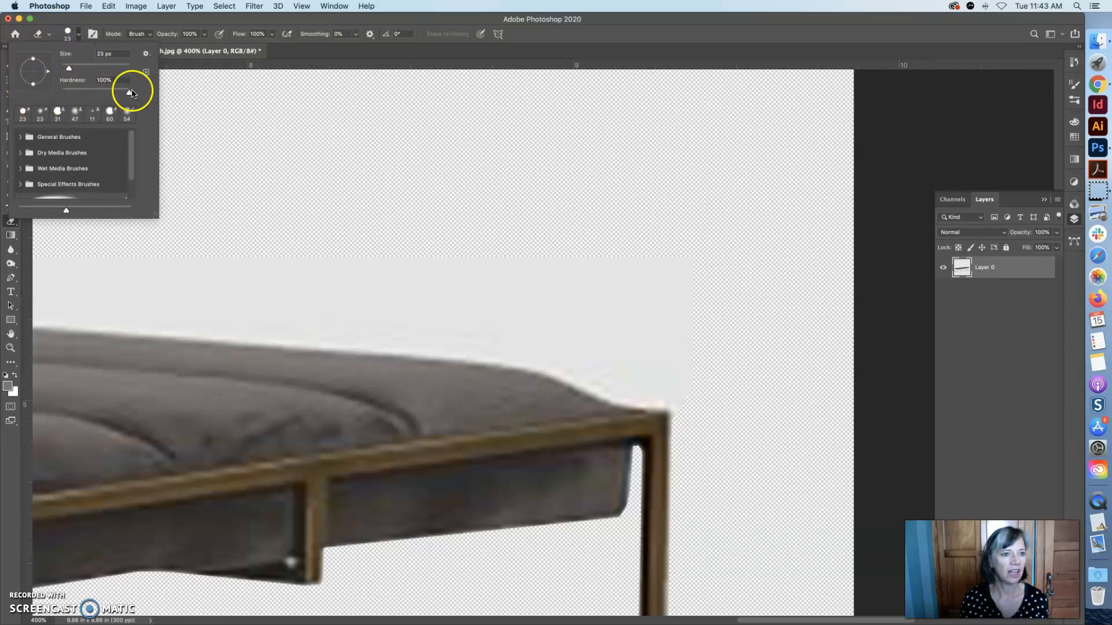
drag(129, 95, 71, 96)
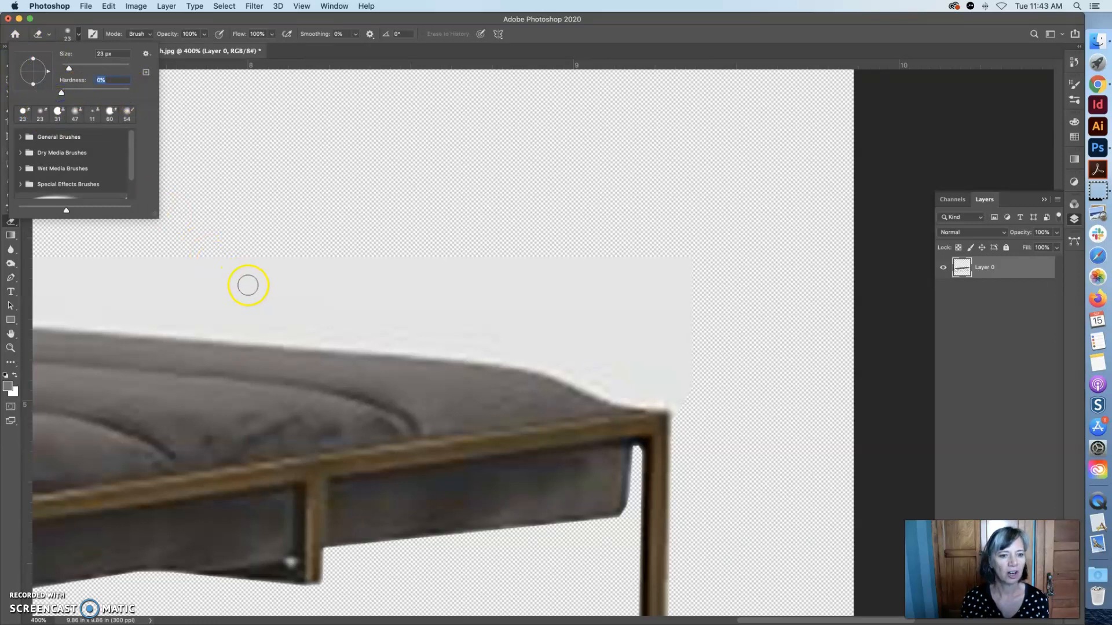
click(312, 338)
mouse_move(334, 344)
mouse_down()
mouse_move(311, 342)
mouse_move(428, 344)
mouse_move(284, 335)
mouse_up()
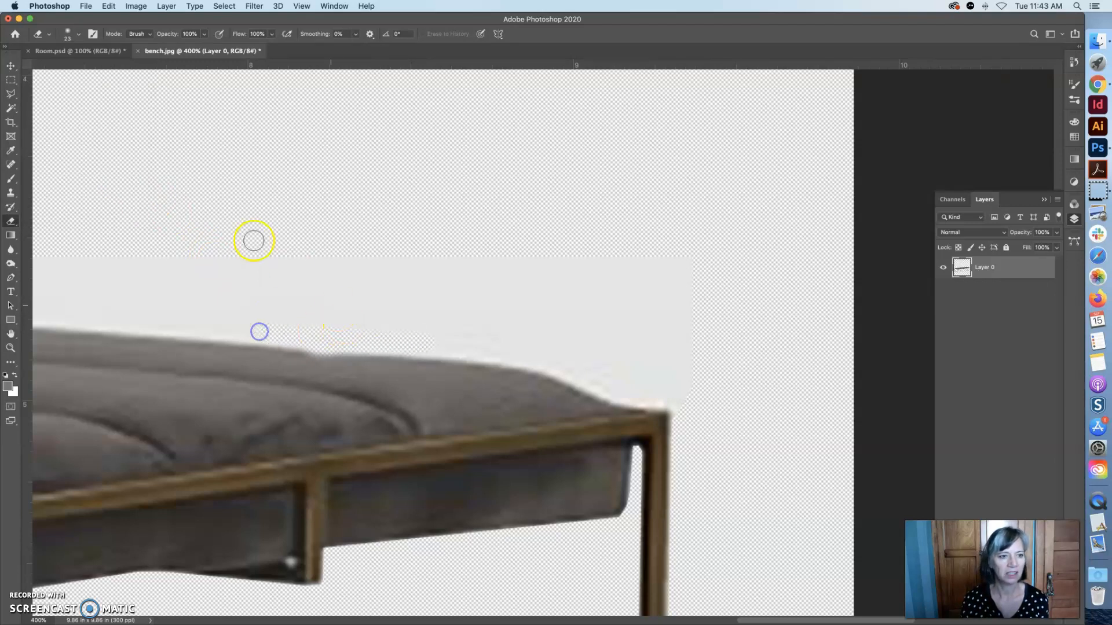
Step: Try the Eraser at 100% hardness along the cushion's upper edge, and undo the eraser strokes
click(79, 36)
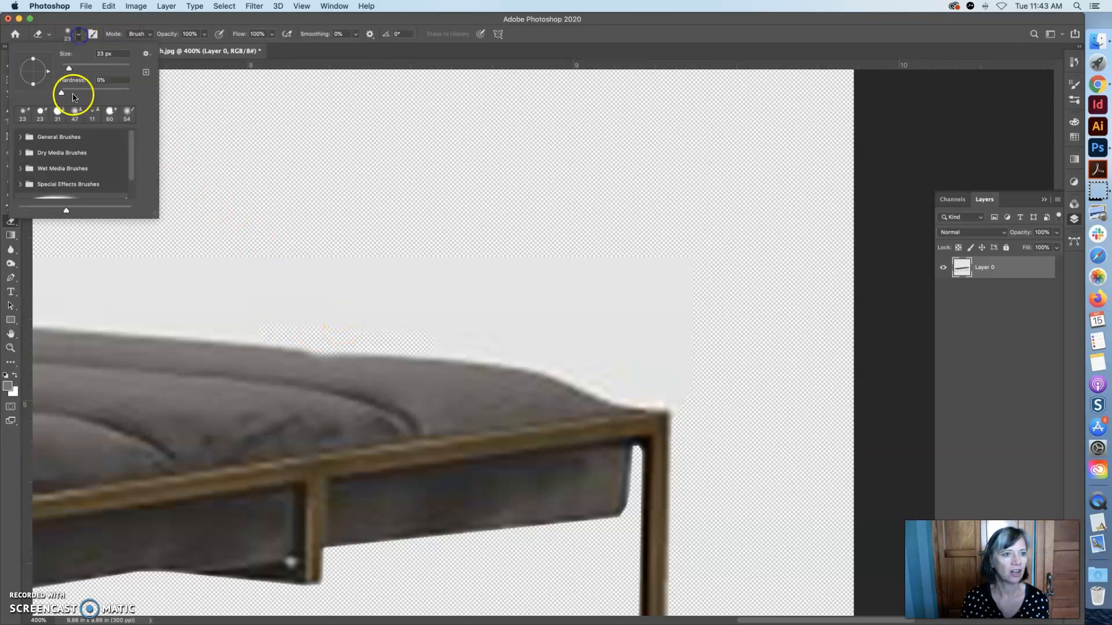
drag(62, 92, 143, 94)
mouse_move(273, 333)
mouse_down()
mouse_move(133, 320)
mouse_move(320, 346)
mouse_move(218, 316)
mouse_up()
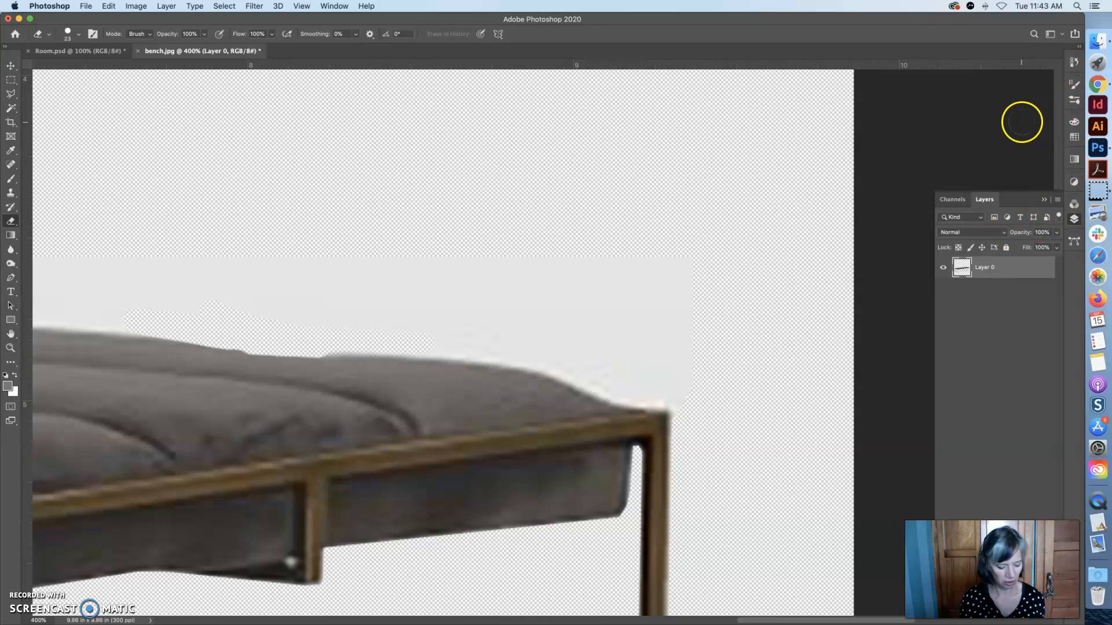
key(super+z)
key(super+z)
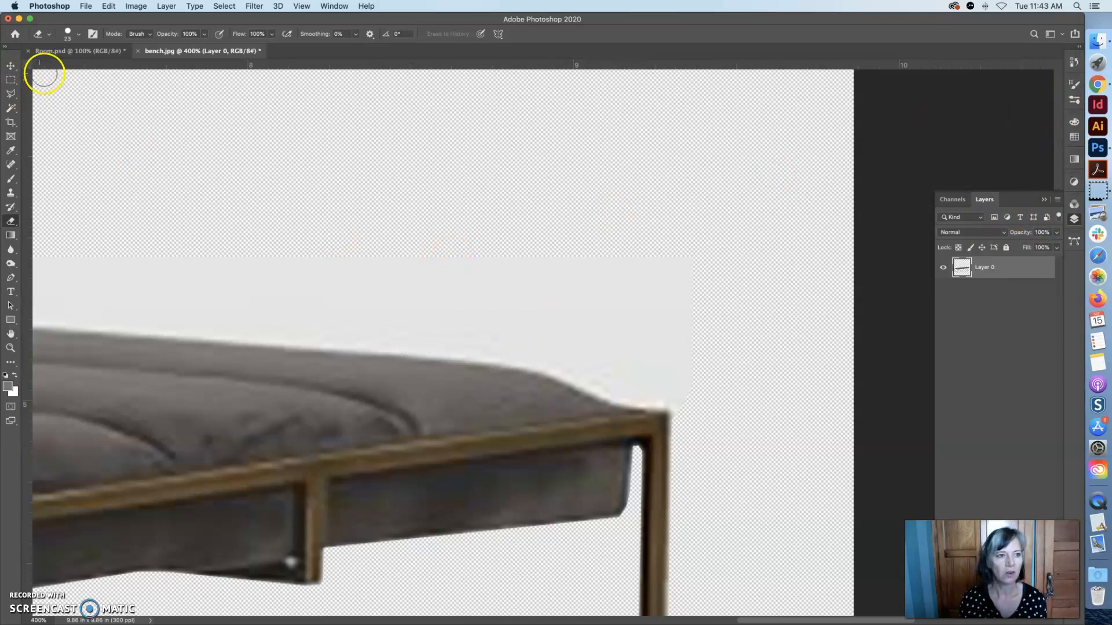
Step: Set the Eraser's hardness to 44% and erase the background along the cushion's upper edge, working from the right end towards the middle
click(79, 36)
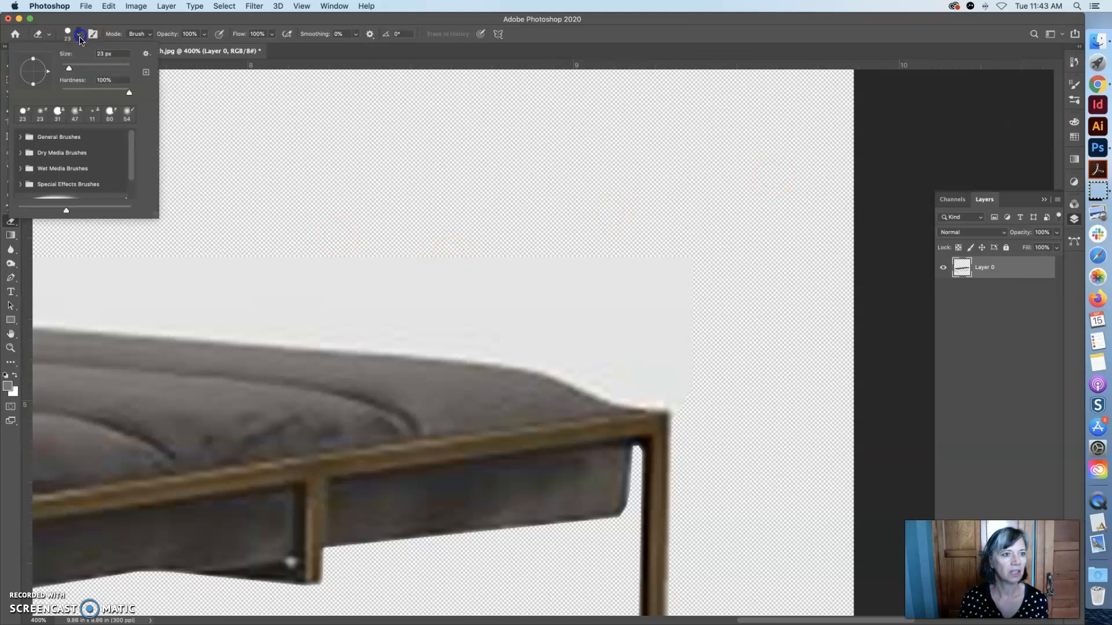
drag(125, 93, 91, 94)
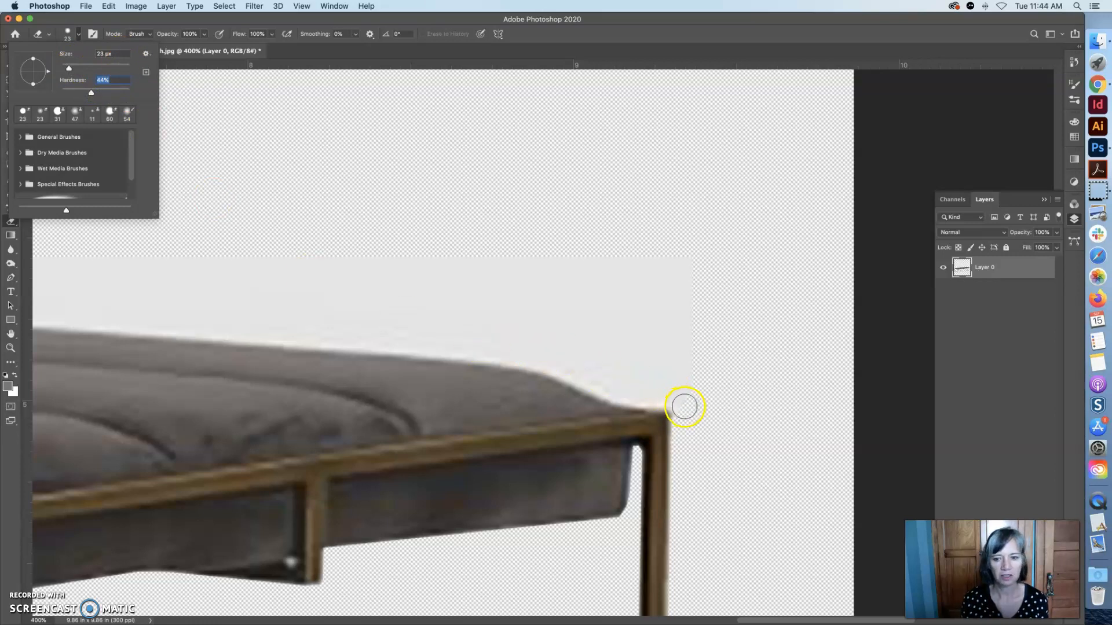
drag(685, 412, 673, 402)
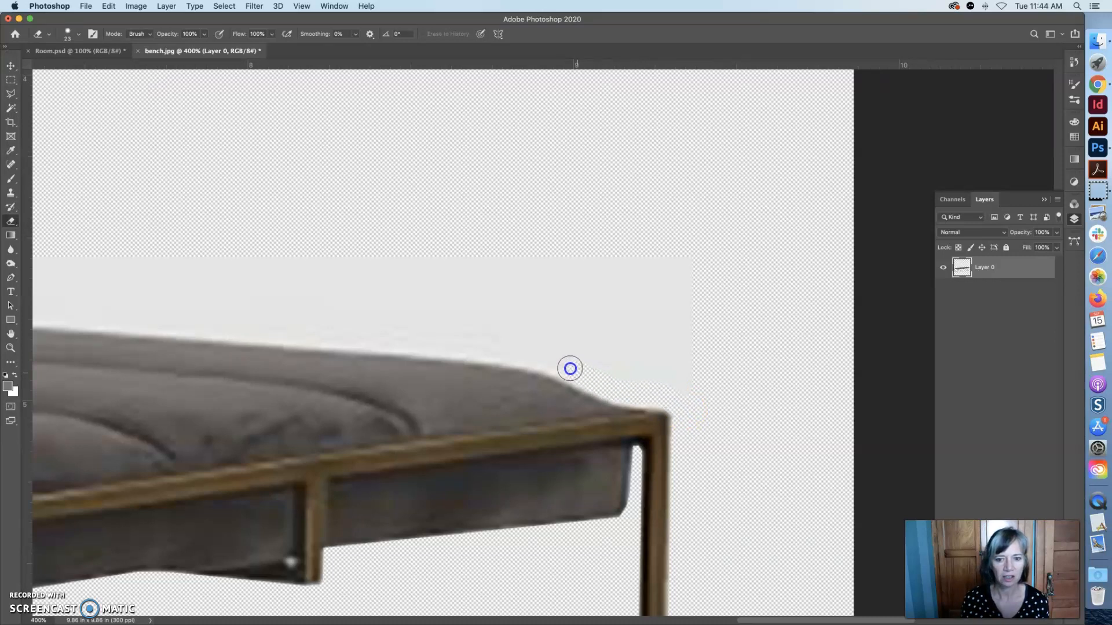
drag(519, 354, 317, 336)
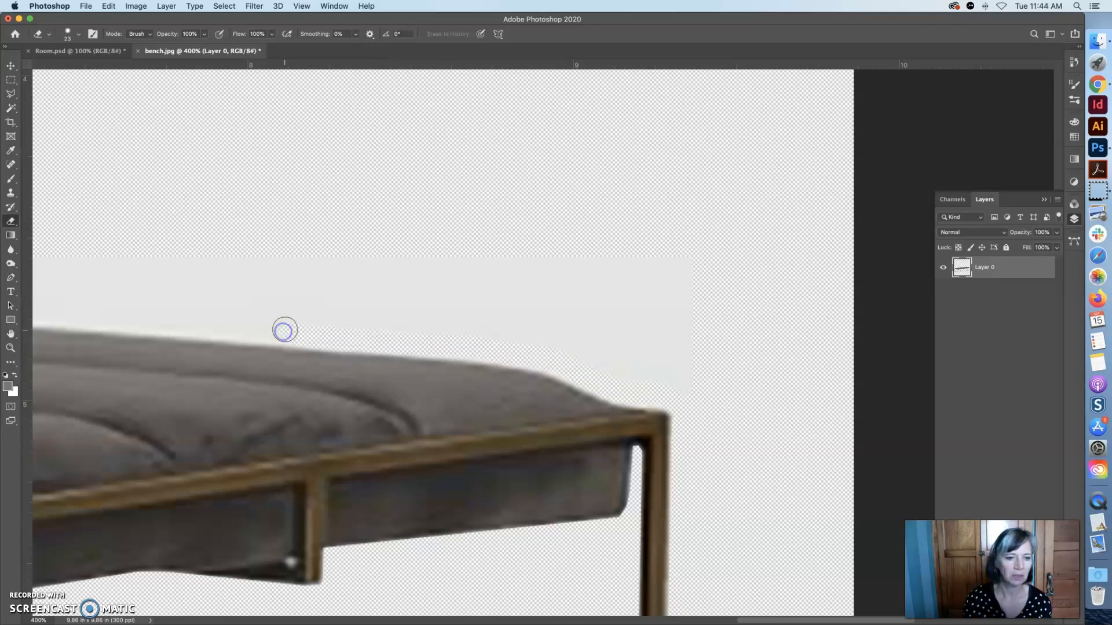
scroll(265, 326, left, 4)
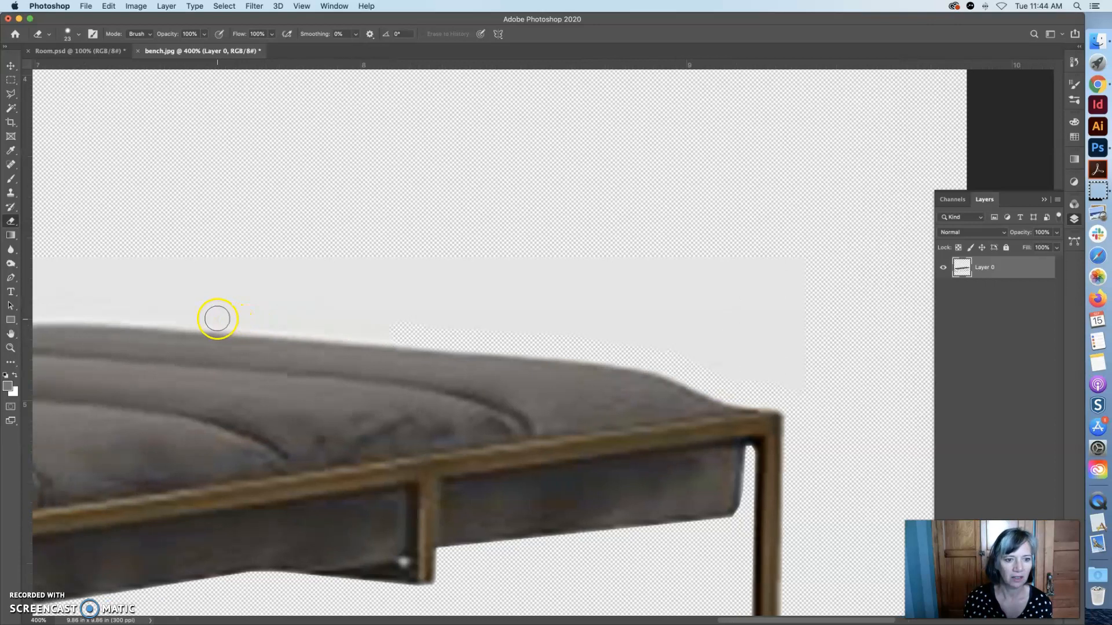
drag(223, 318, 413, 332)
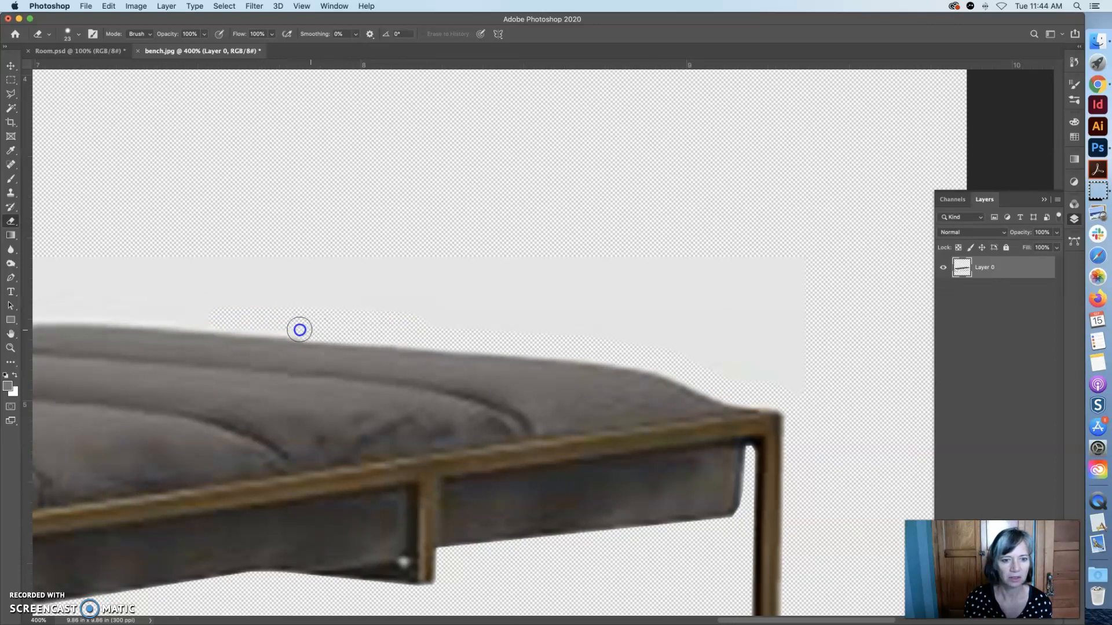
mouse_move(236, 325)
mouse_down()
mouse_move(193, 315)
mouse_move(501, 263)
mouse_move(424, 273)
mouse_move(536, 269)
mouse_up()
mouse_move(616, 267)
mouse_down()
mouse_move(529, 273)
mouse_move(568, 289)
mouse_up()
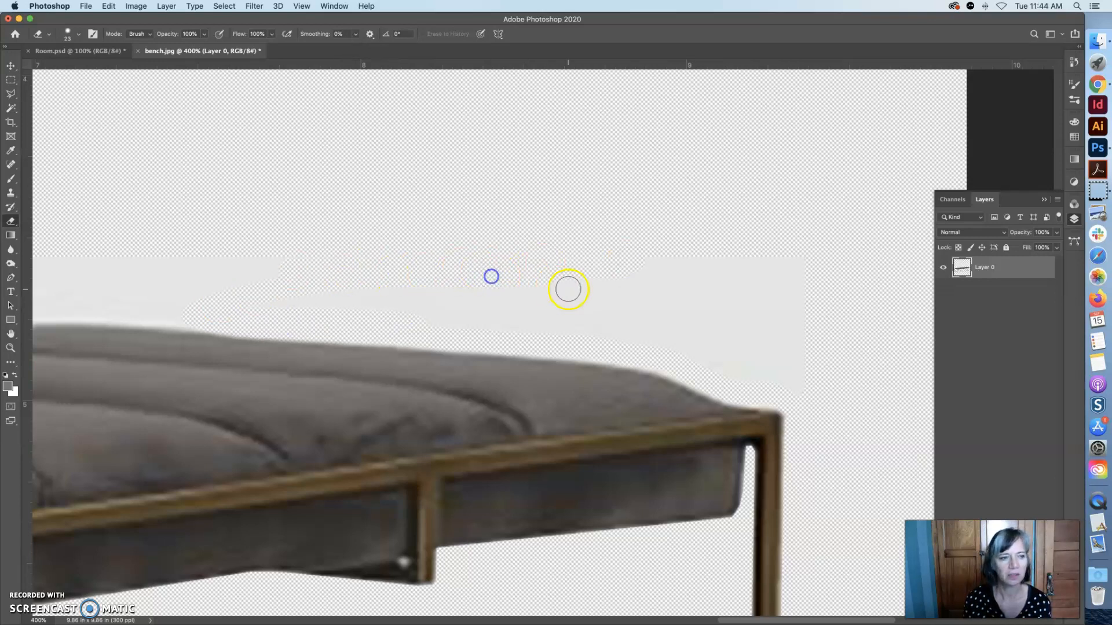
Step: Outline the leftover grey background above the cushion's right end with the Polygonal Lasso, delete it and deselect
click(11, 93)
click(456, 199)
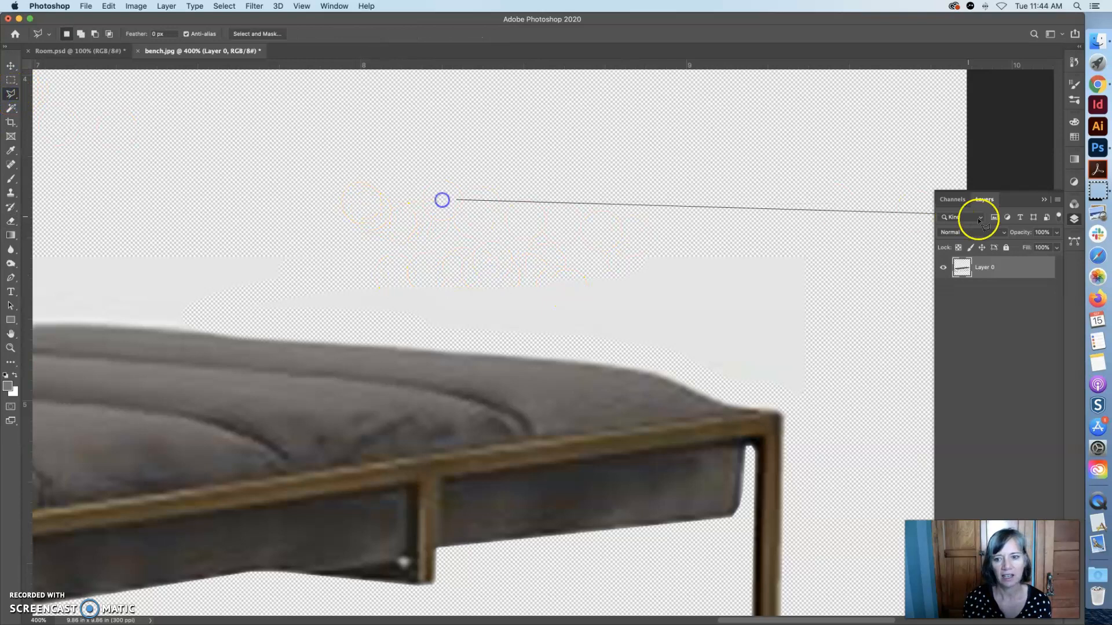
click(847, 237)
click(824, 418)
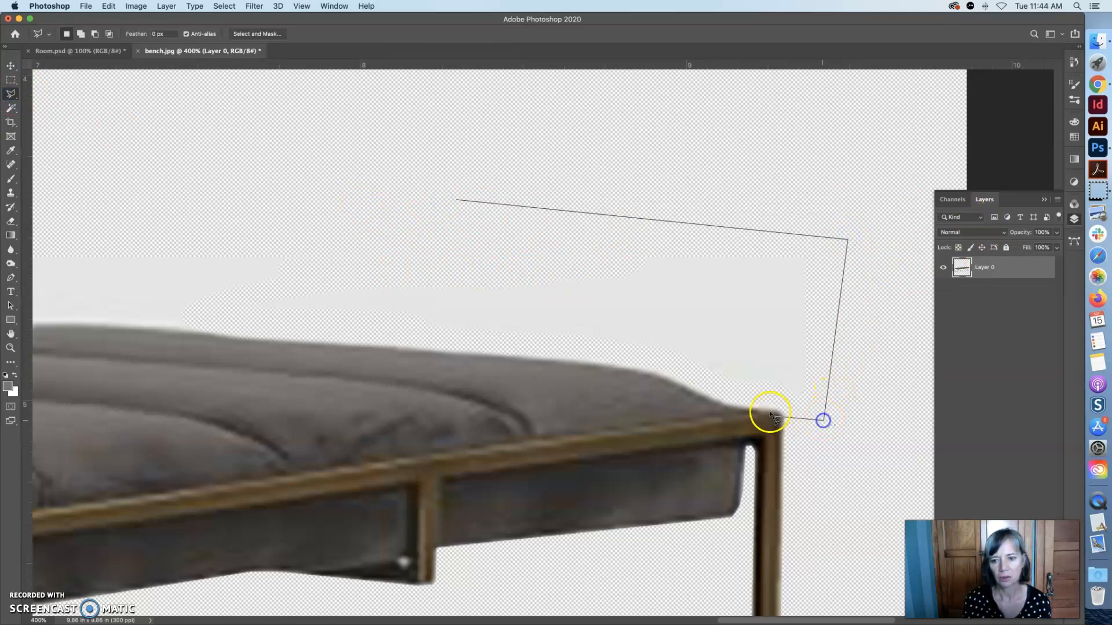
click(756, 392)
click(625, 351)
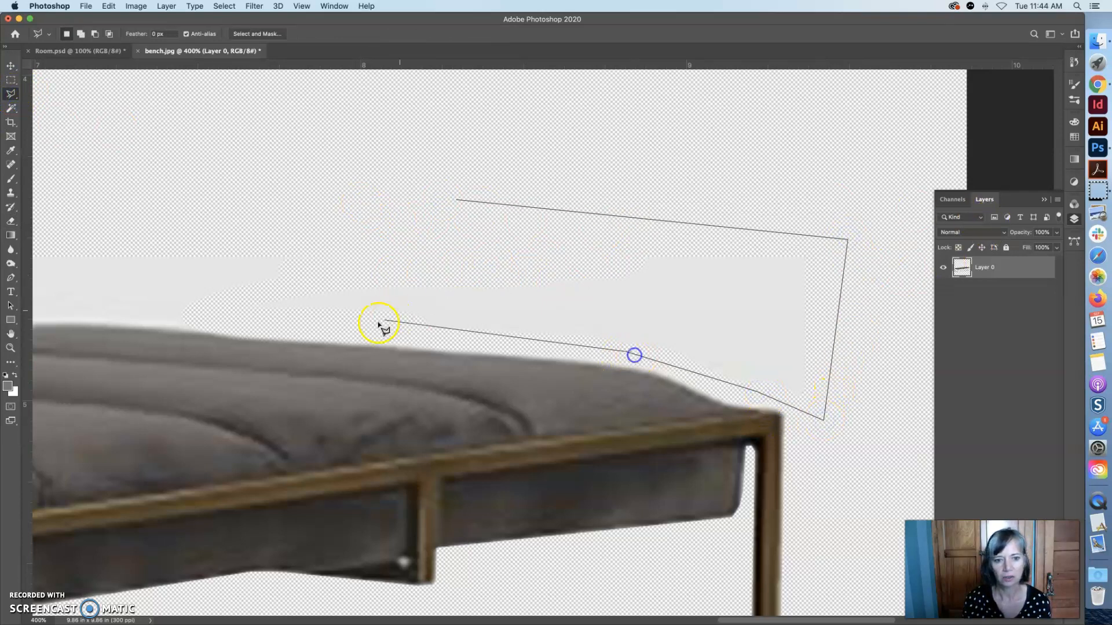
click(255, 327)
click(245, 302)
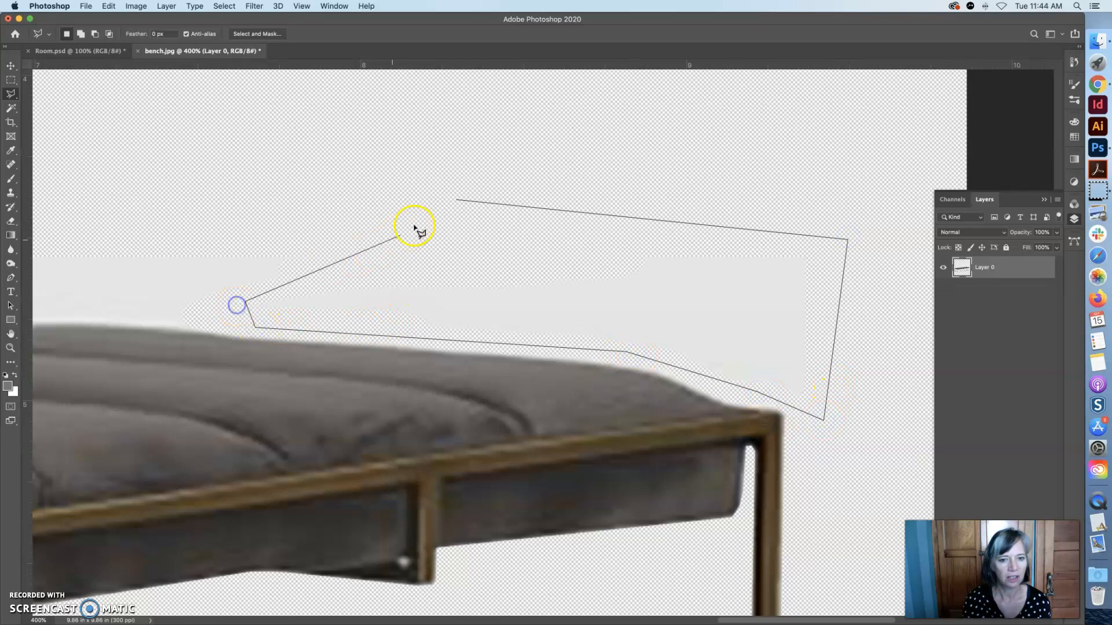
click(458, 201)
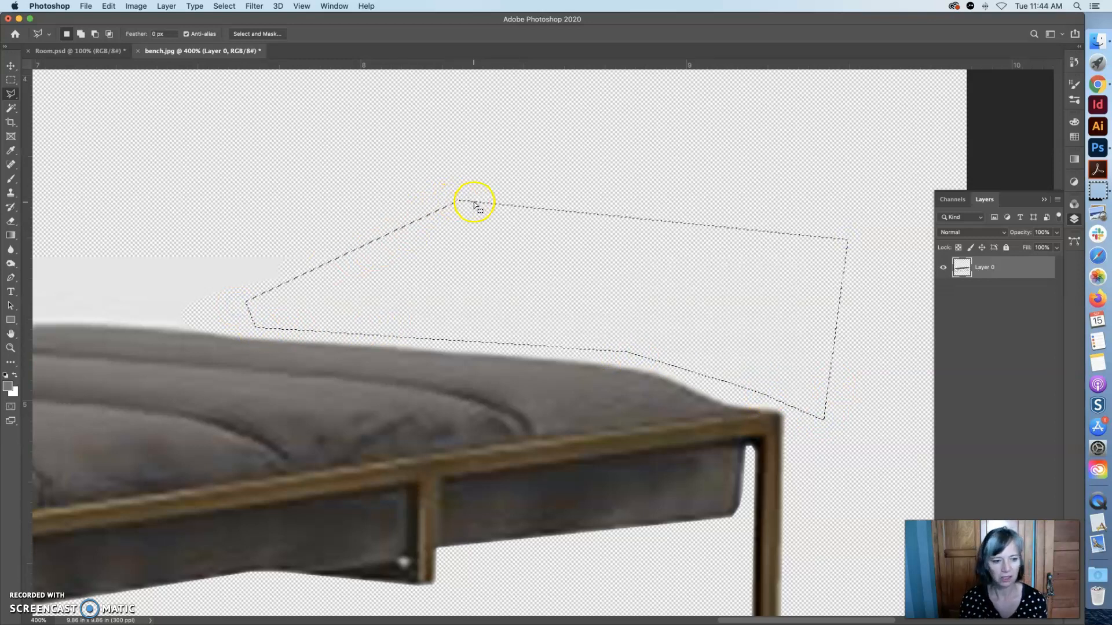
click(301, 210)
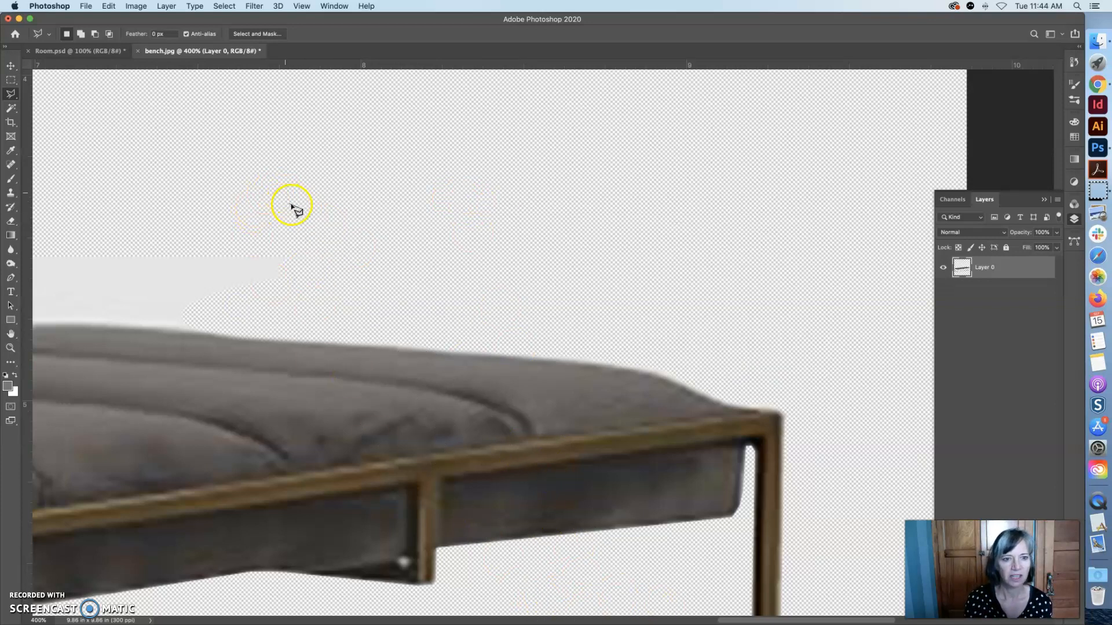
Step: Start a Polygonal Lasso outline above the cushion and follow just outside its upper edge to the bench's left end
click(293, 224)
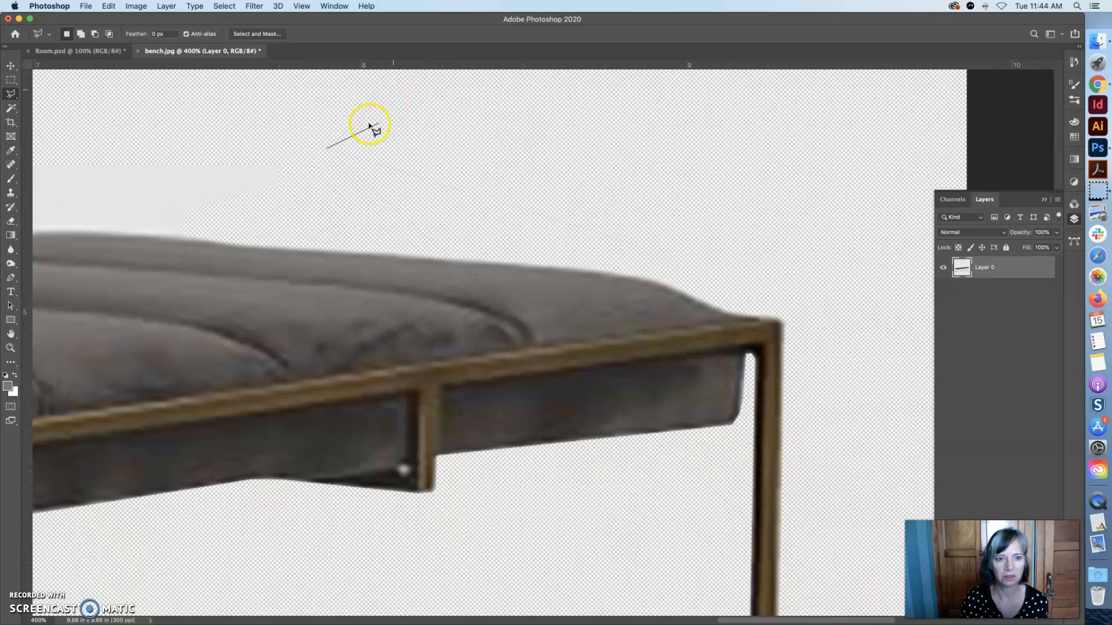
click(342, 164)
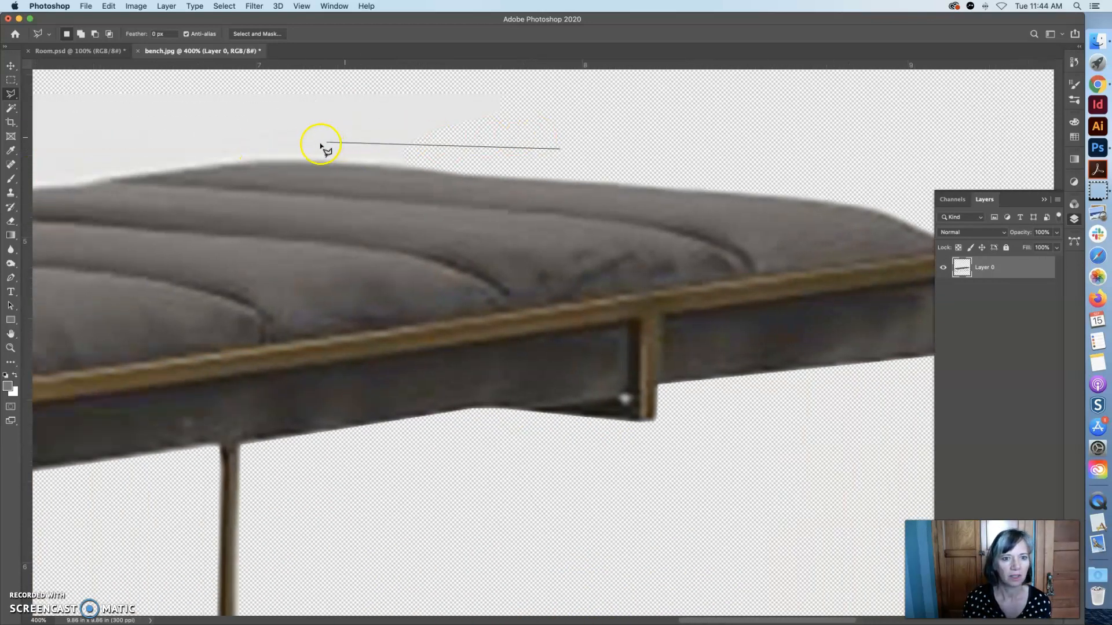
click(318, 143)
click(204, 147)
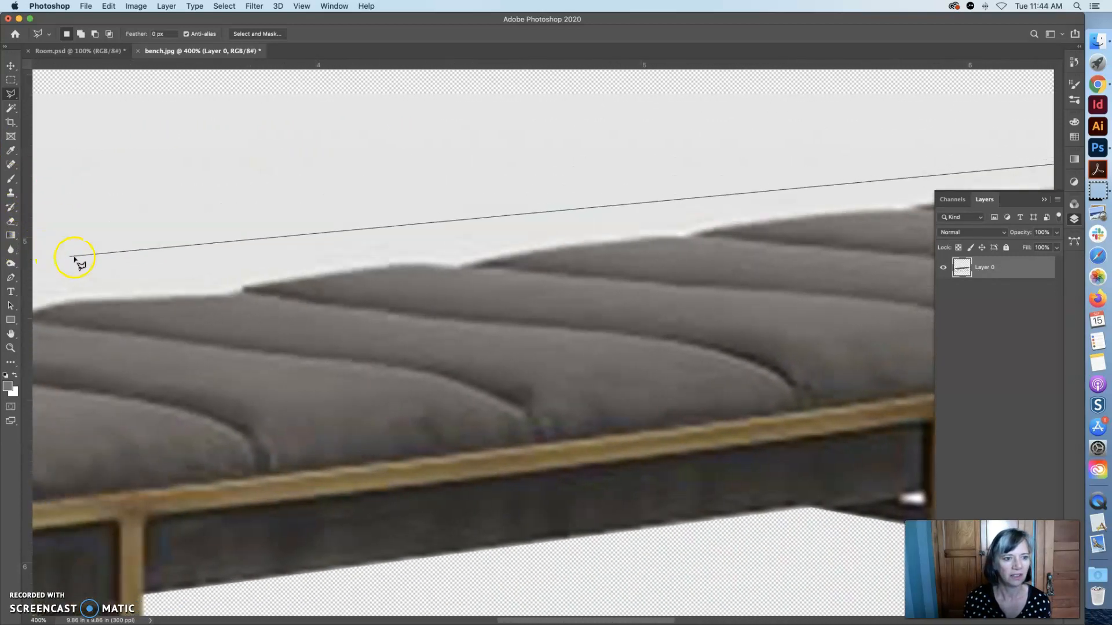
click(128, 271)
click(139, 307)
click(87, 323)
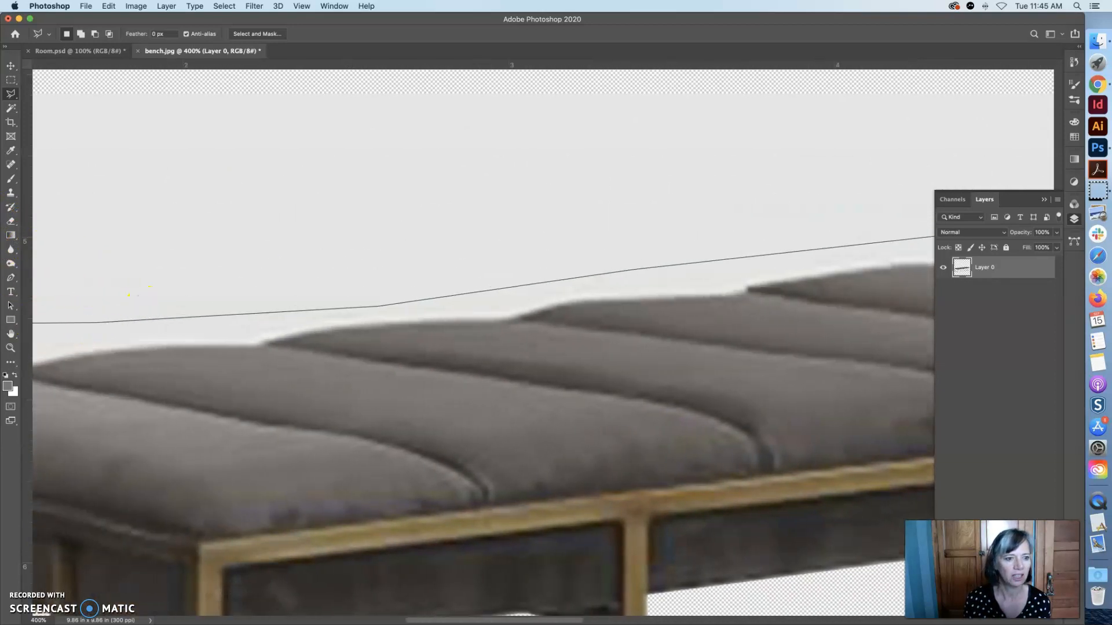
click(73, 353)
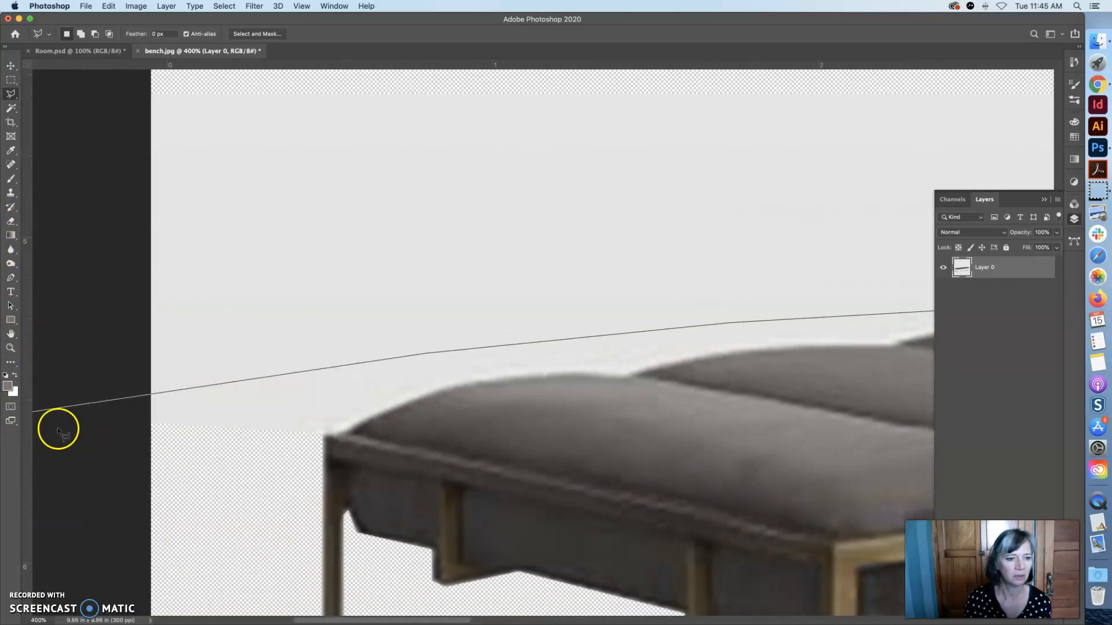
Step: Continue the outline past the bench's left corner, close it around the background above the cushion and delete that area
click(329, 448)
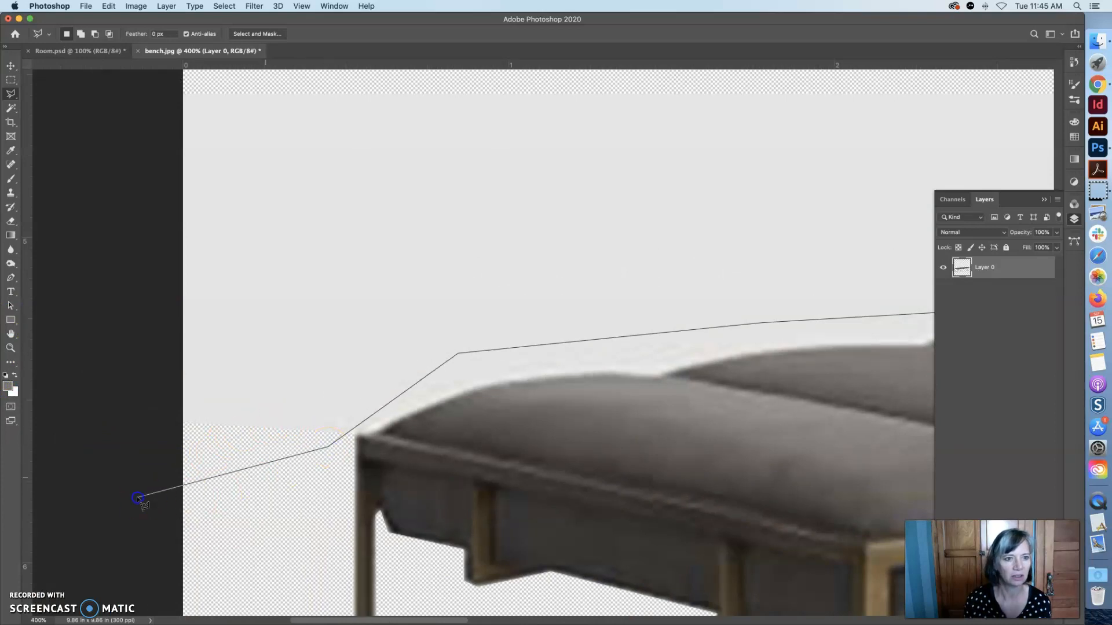
click(149, 89)
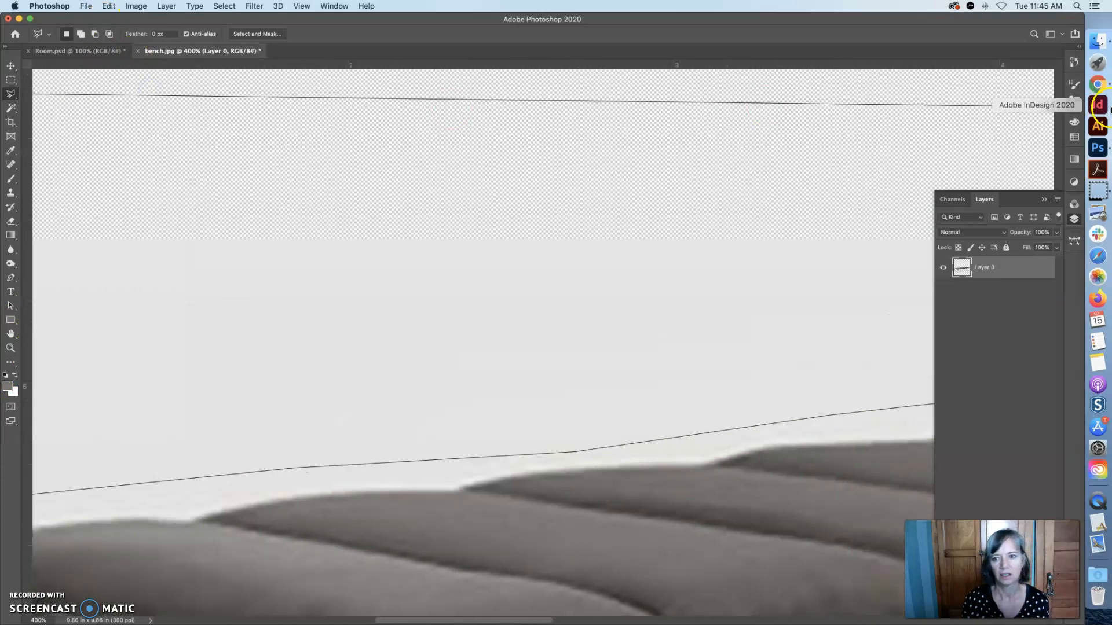
click(1012, 125)
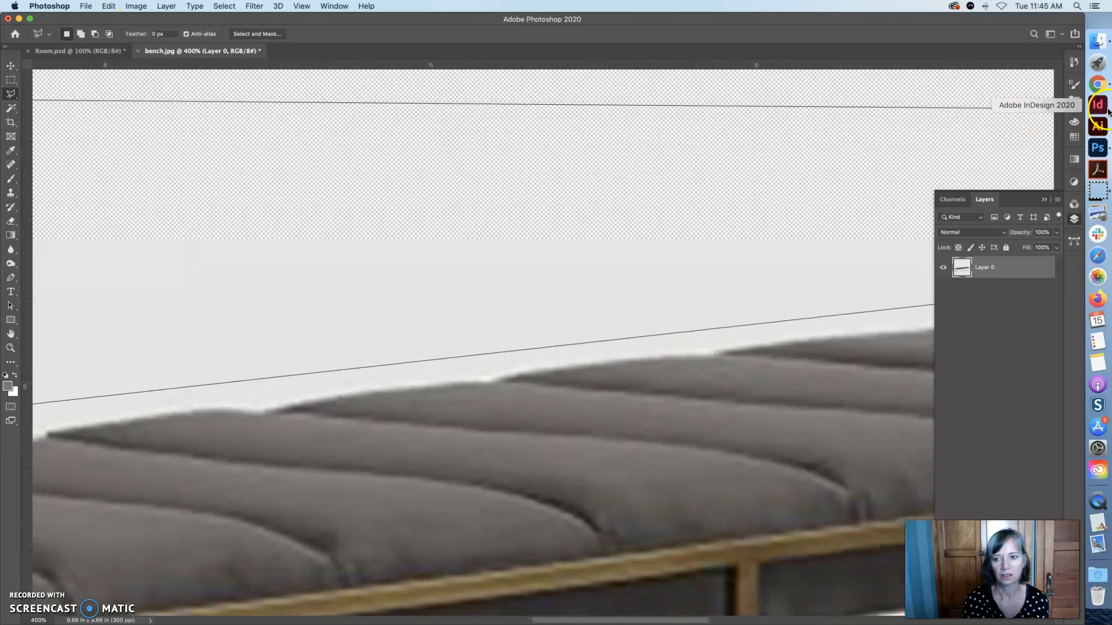
click(723, 164)
click(656, 294)
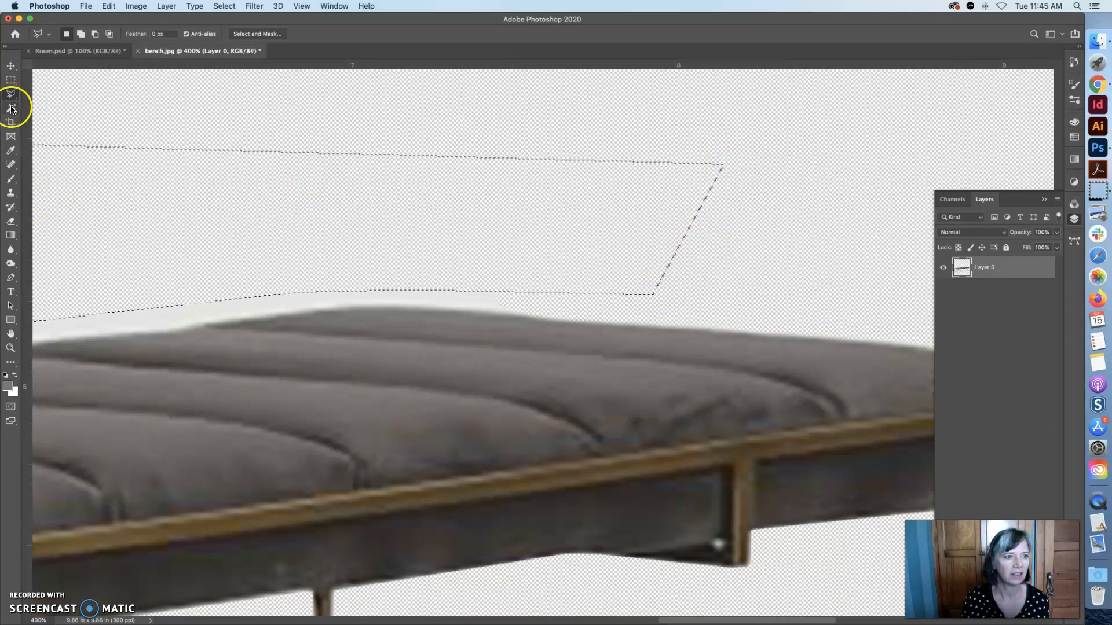
Step: Try to clear the selection above the bench with the Polygonal Lasso
click(11, 220)
click(11, 94)
click(142, 111)
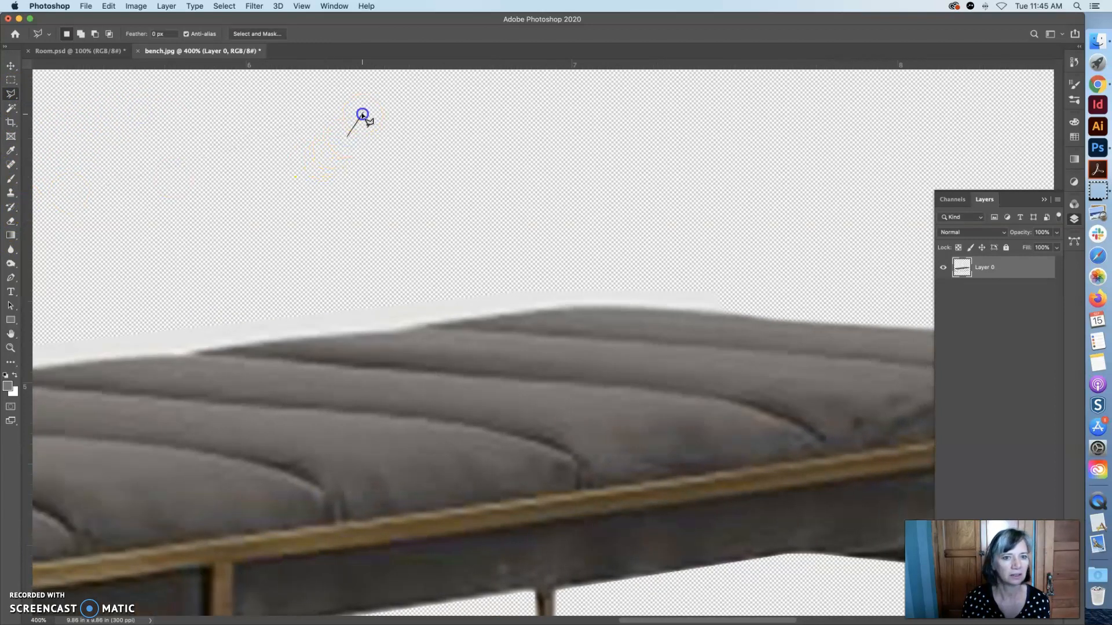
double_click(362, 114)
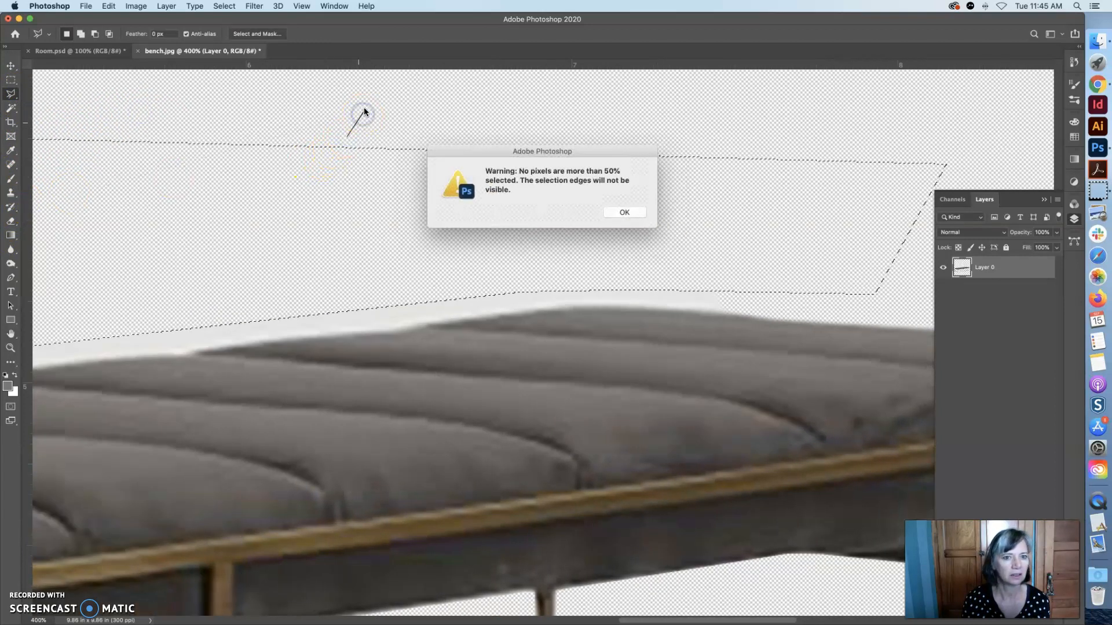
click(623, 213)
Step: Try erasing the light fringe along the cushion's highest stretch with the Eraser
click(12, 222)
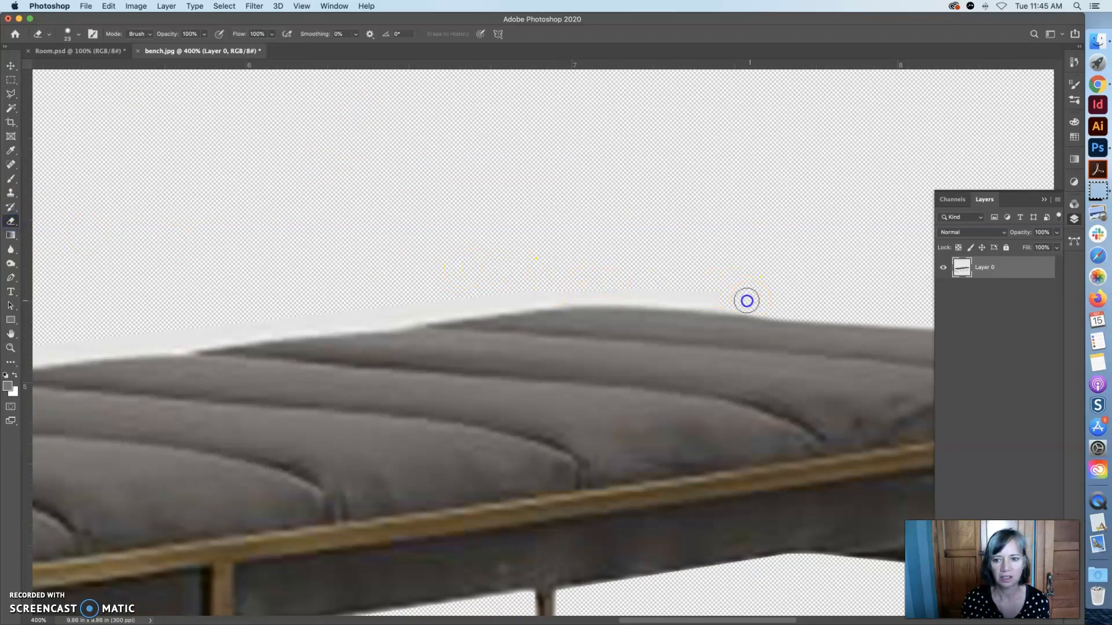
drag(670, 294, 587, 291)
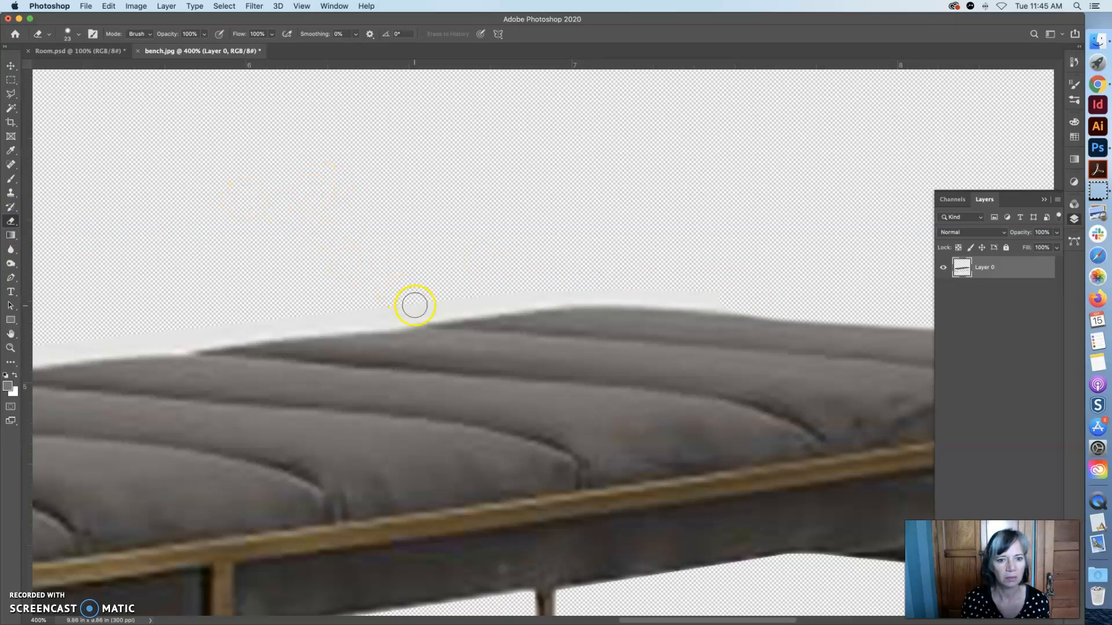
mouse_move(325, 318)
mouse_down()
mouse_move(539, 288)
mouse_move(739, 297)
mouse_move(619, 274)
mouse_up()
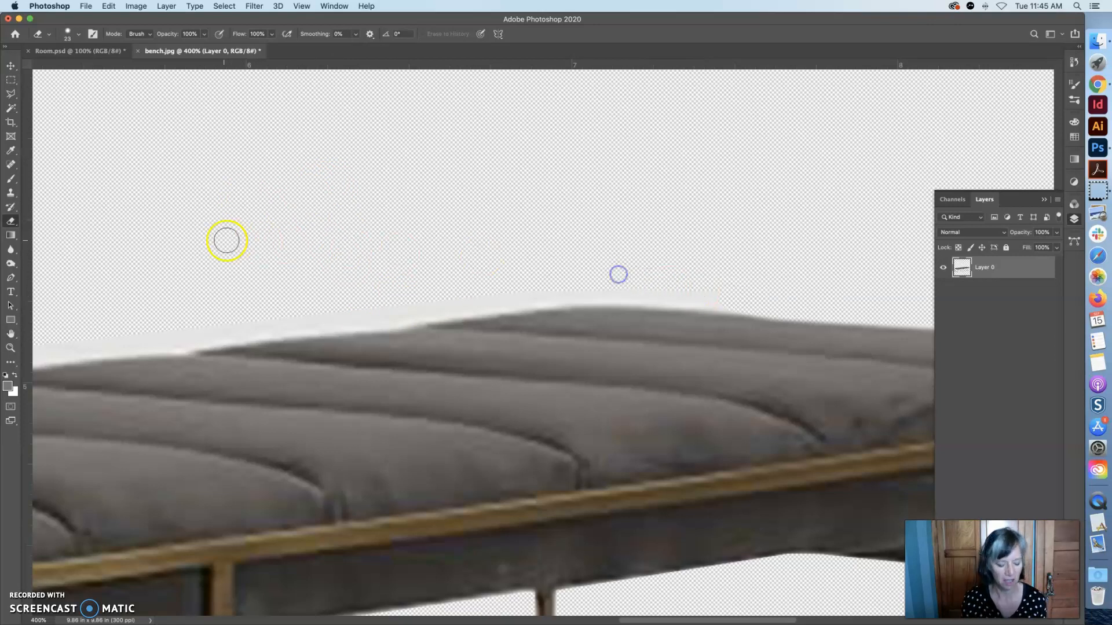
Step: Deselect, and erase the light fringe along the cushion's upper edge from its highest point leftwards across two cushion segments
click(13, 83)
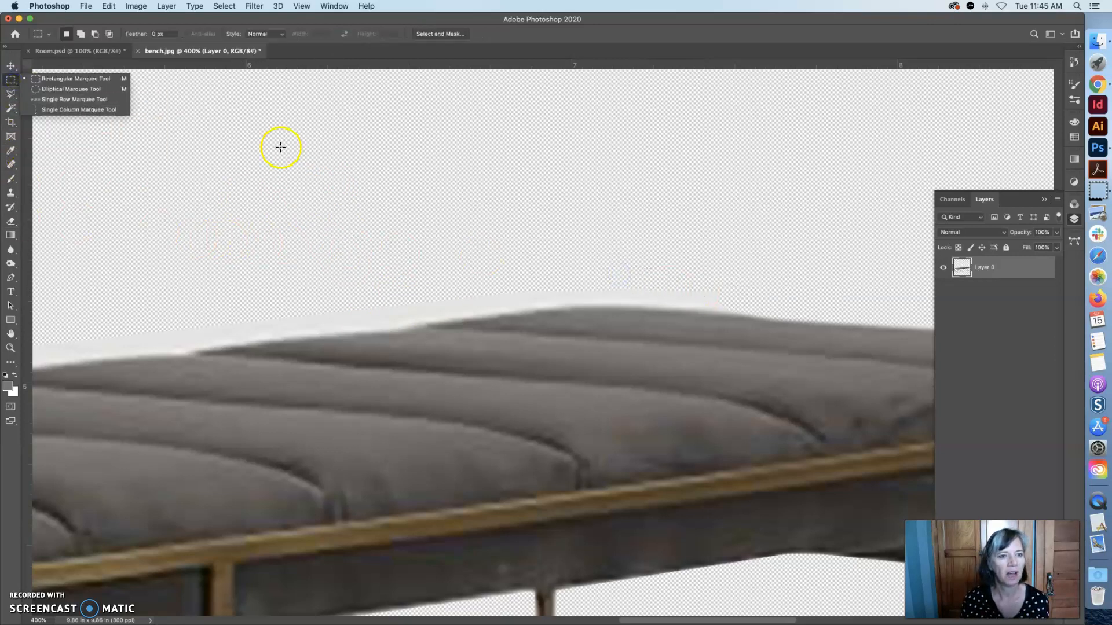
click(92, 80)
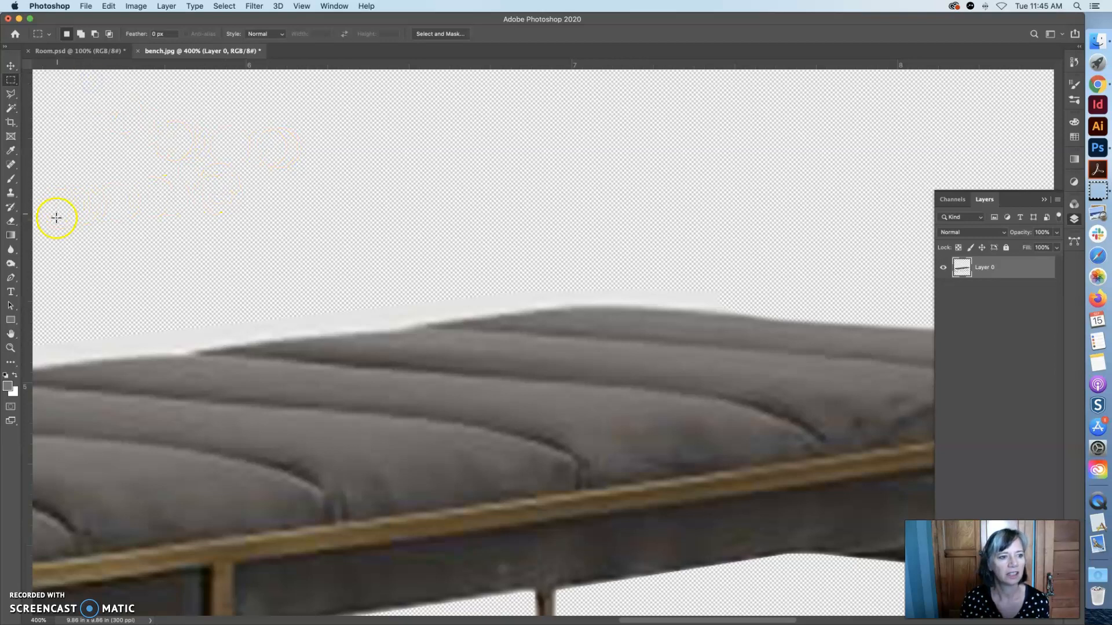
click(11, 222)
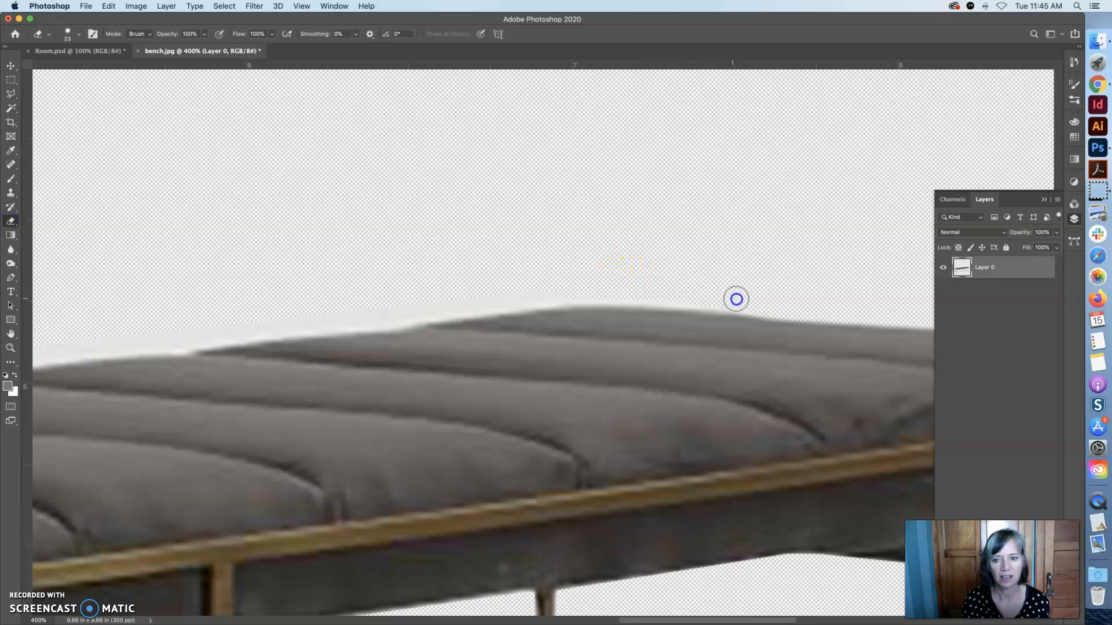
mouse_move(582, 291)
mouse_down()
mouse_move(390, 318)
mouse_move(405, 314)
mouse_up()
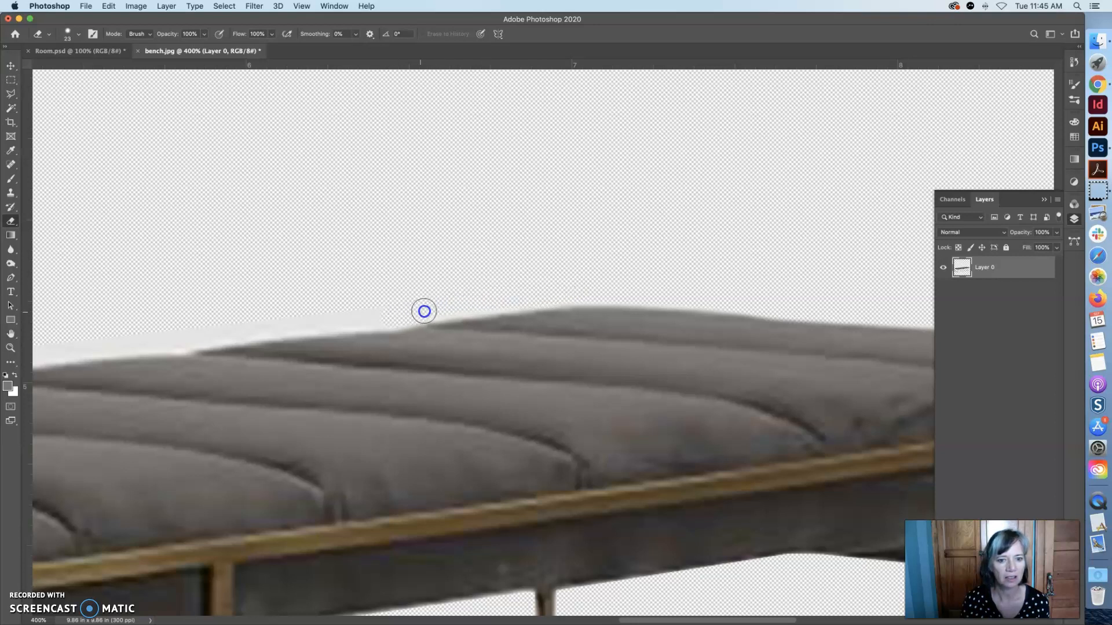
drag(398, 308, 172, 336)
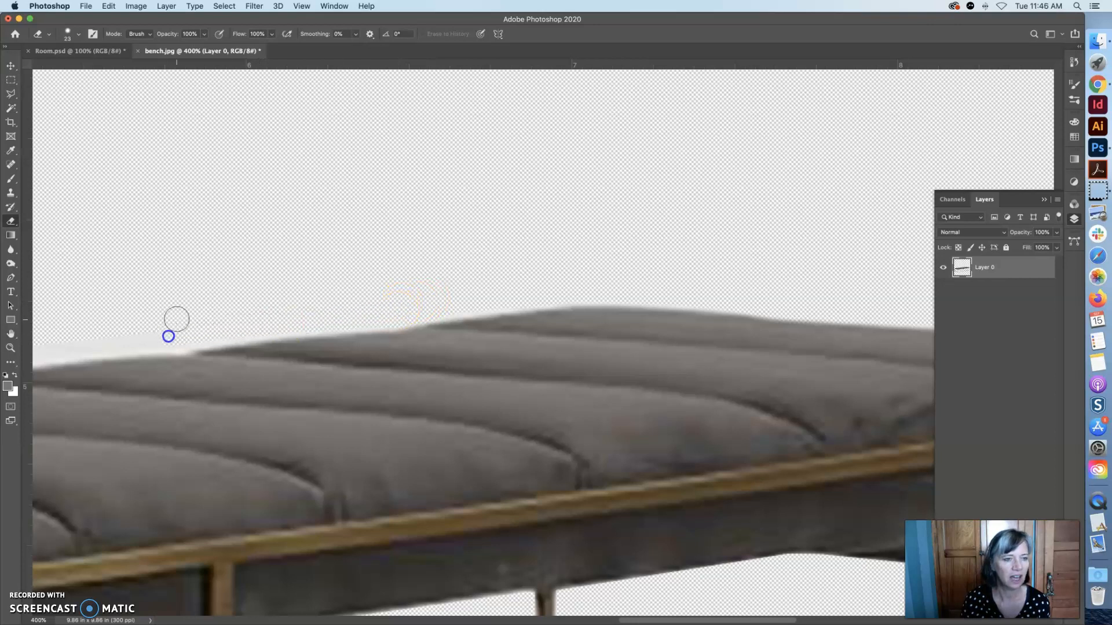
Step: Save the cut-out bench as benchretouched.psd in Photoshop format with layers in the Assignment 3 folder
click(86, 6)
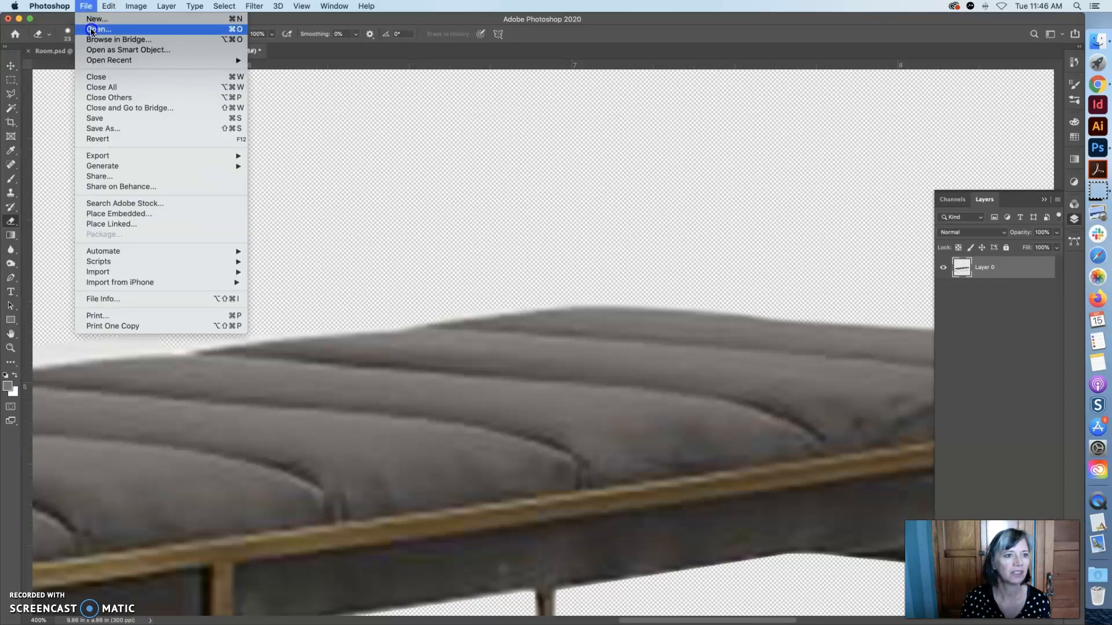
click(100, 123)
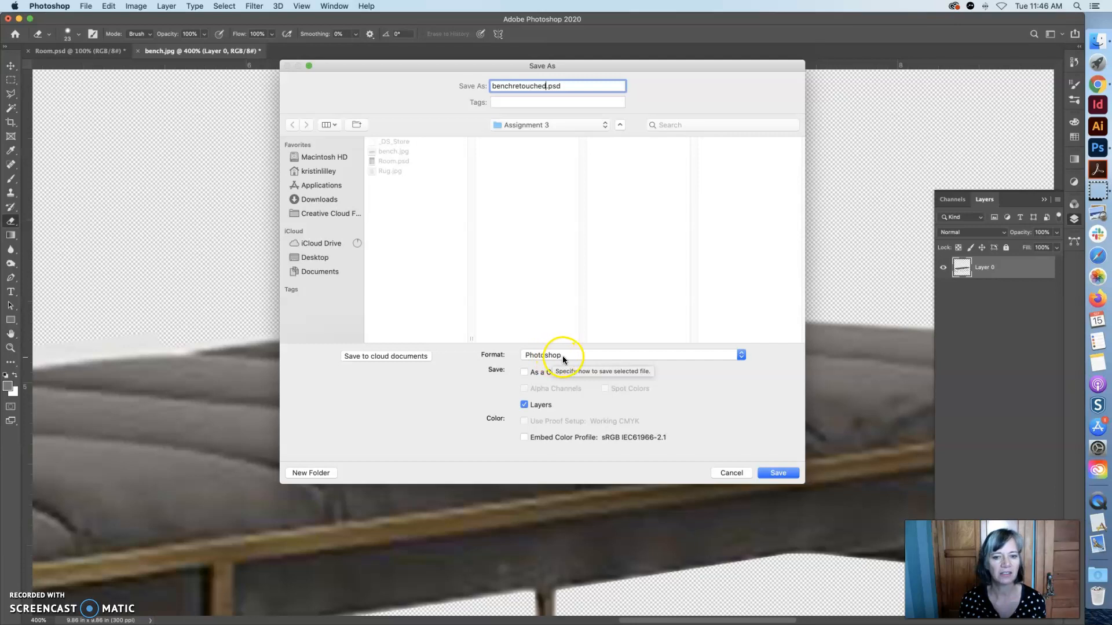
click(779, 473)
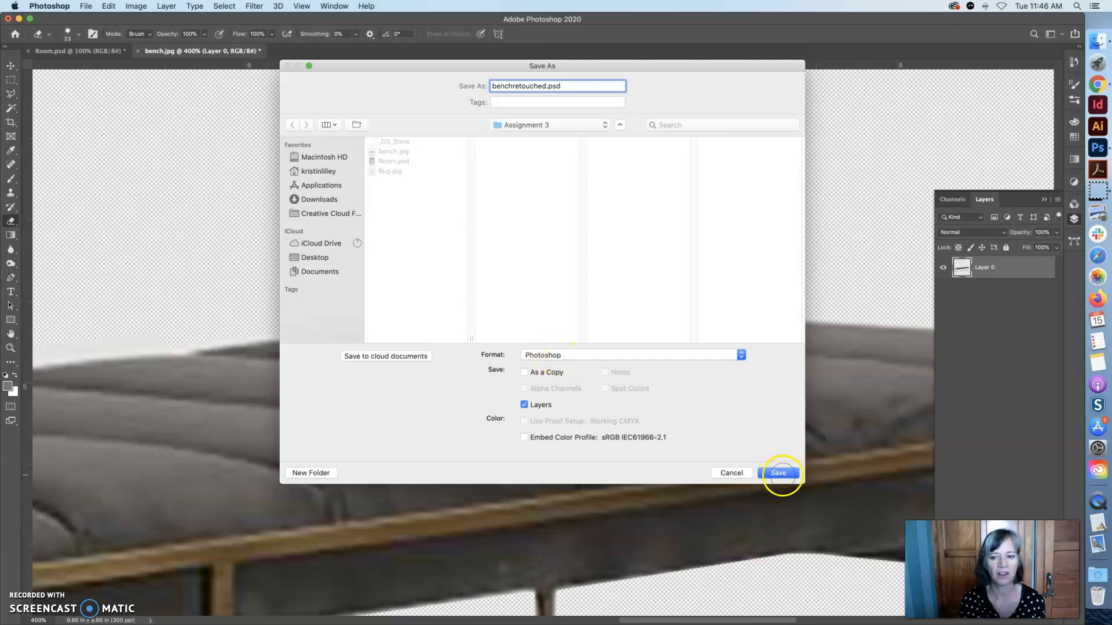